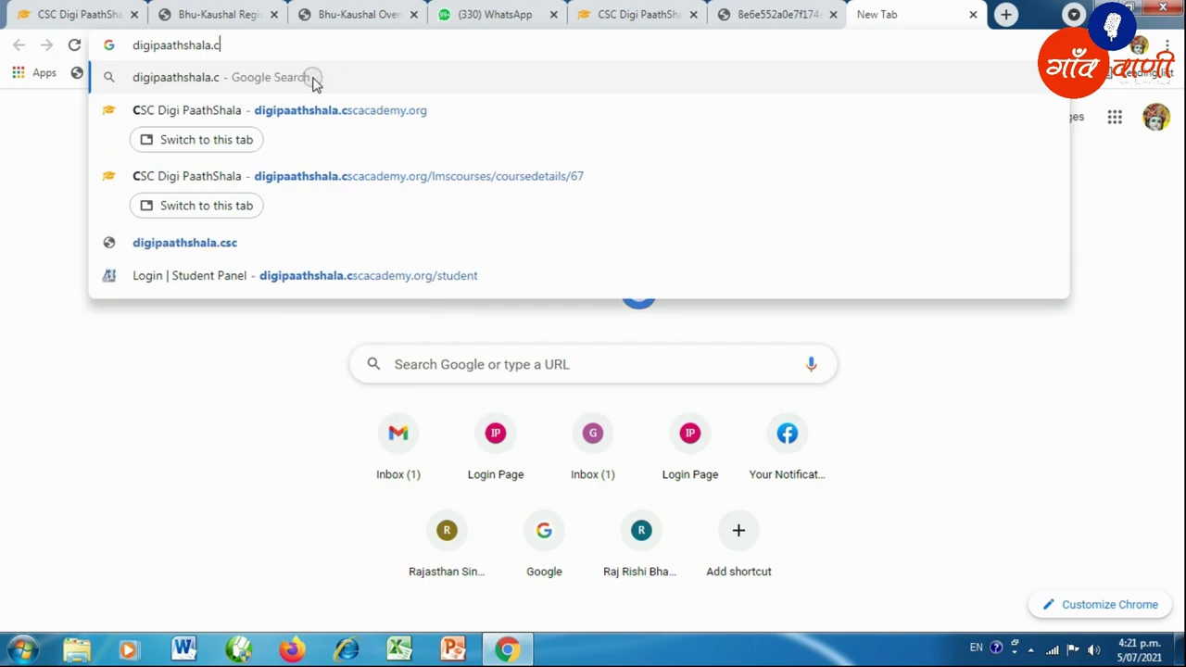
# Find the Digital Seva Portal with a Google search for "digital seva" and log in to it.
pyautogui.write('google.com')
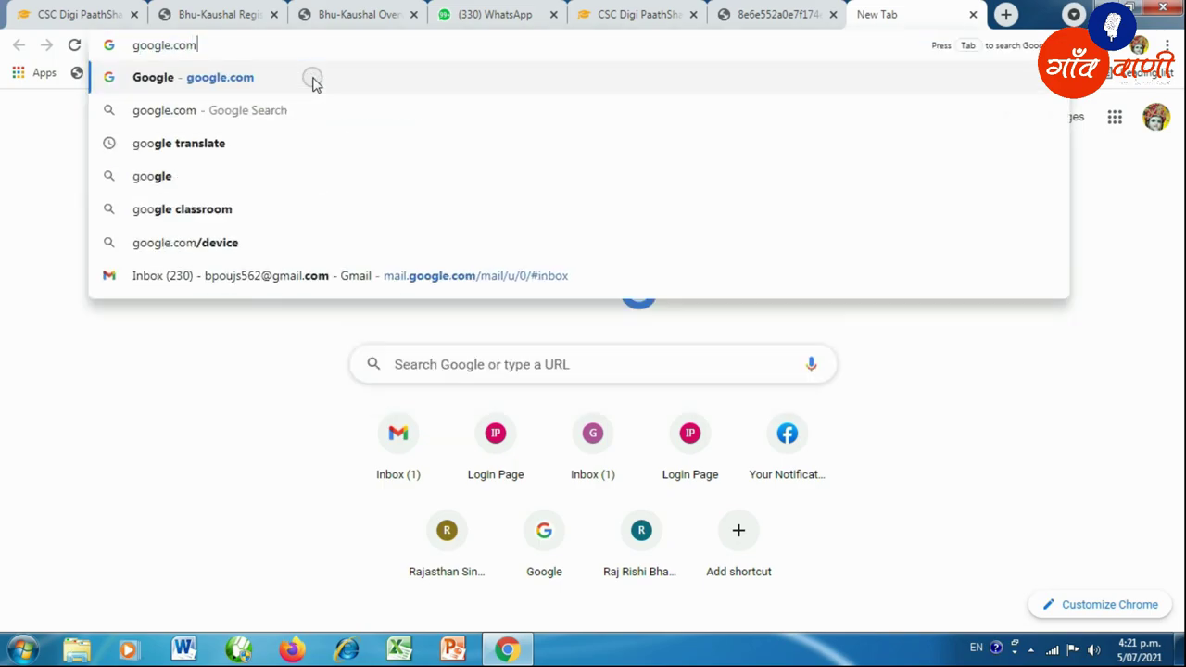
pyautogui.press('Return')
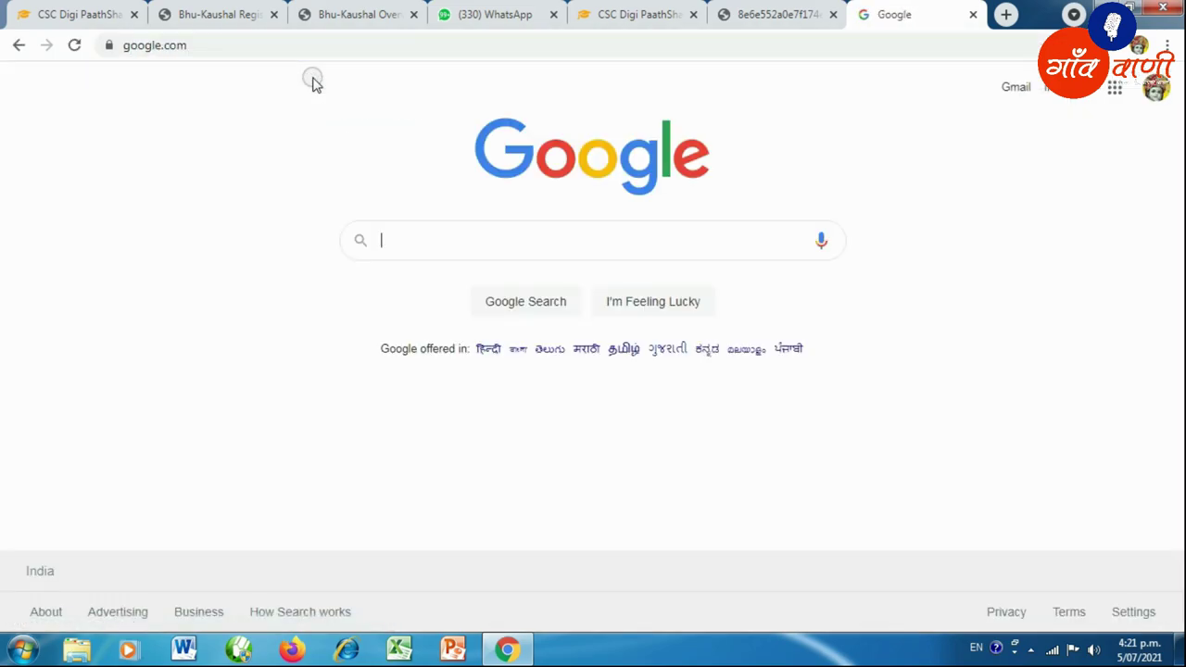
pyautogui.write('dugutak s')
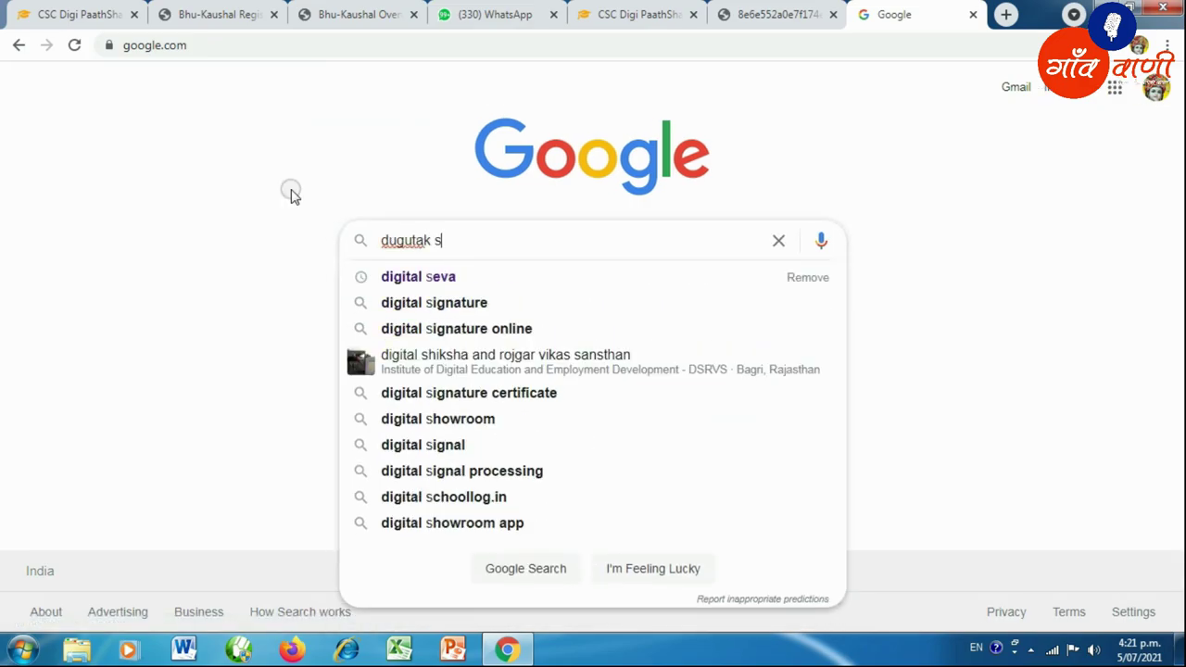
pyautogui.click(446, 277)
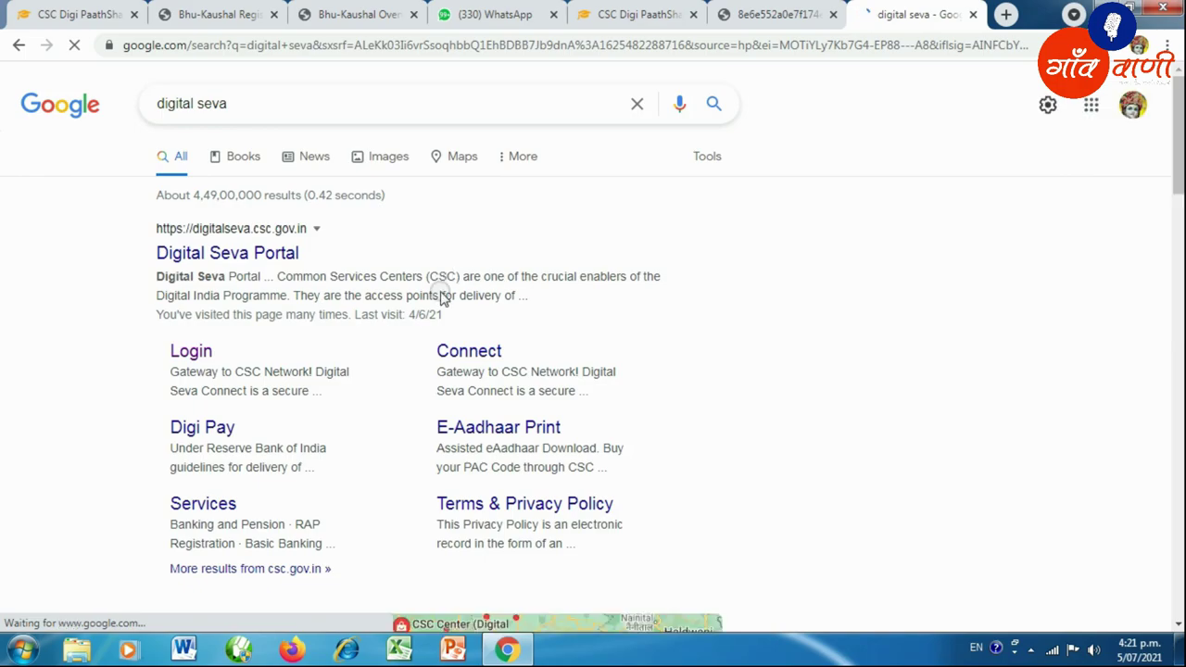
pyautogui.click(267, 141)
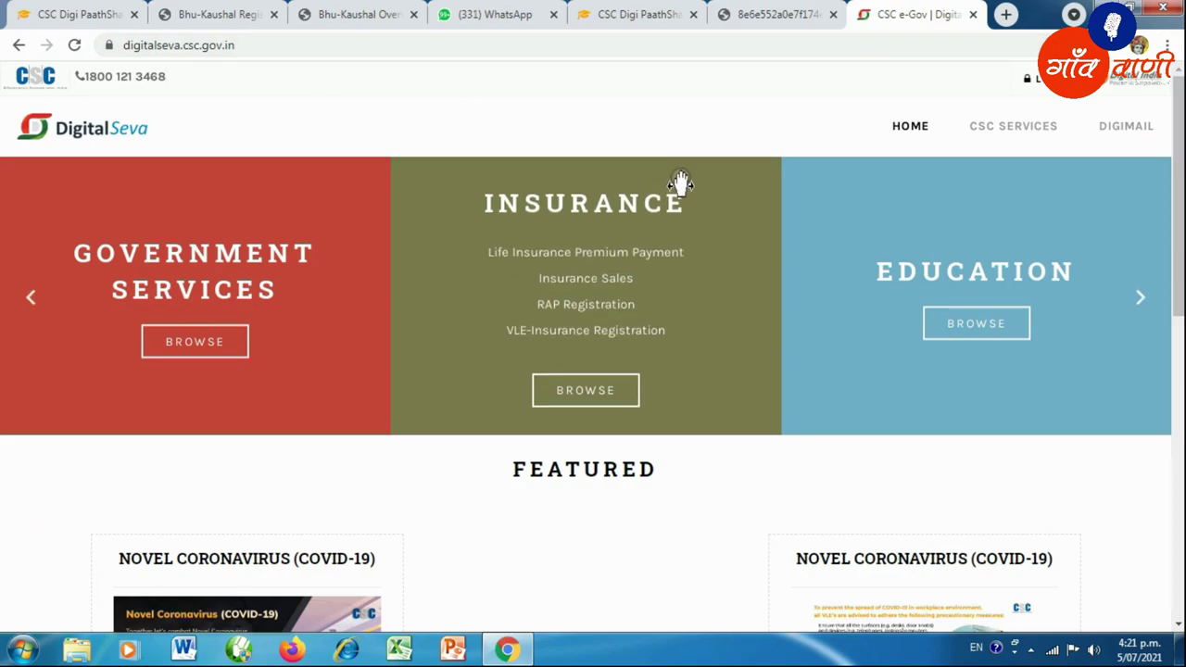
pyautogui.click(1064, 95)
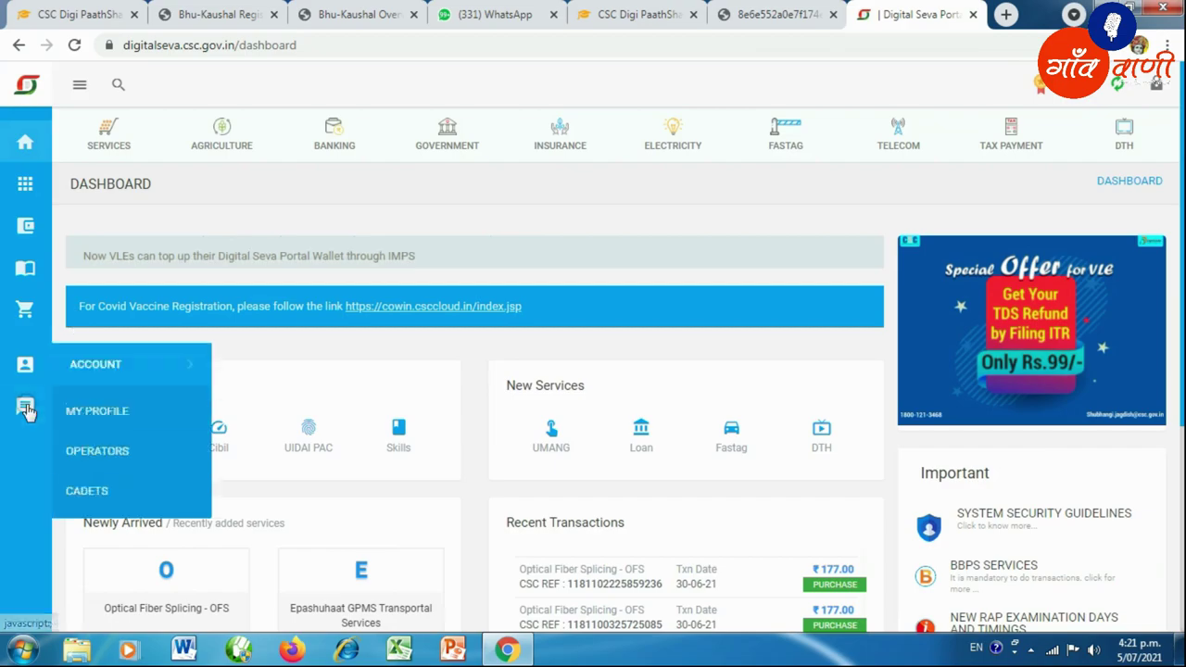
# View the account's My Profile page and return to the portal dashboard.
pyautogui.moveTo(41, 371)
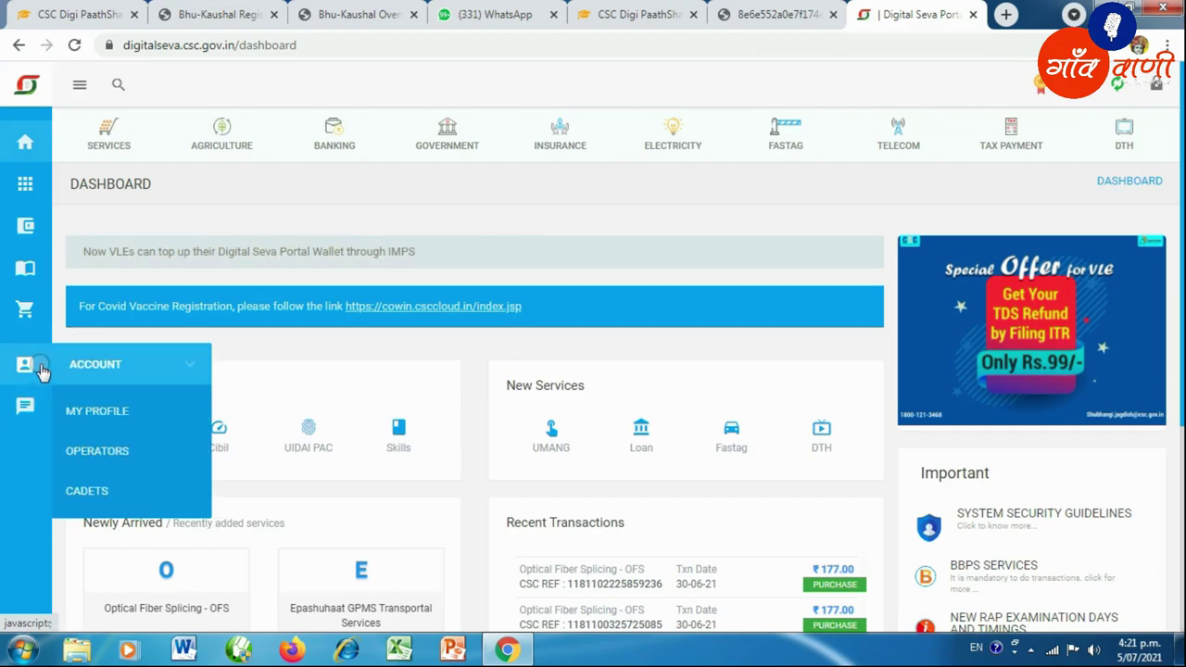
pyautogui.click(98, 411)
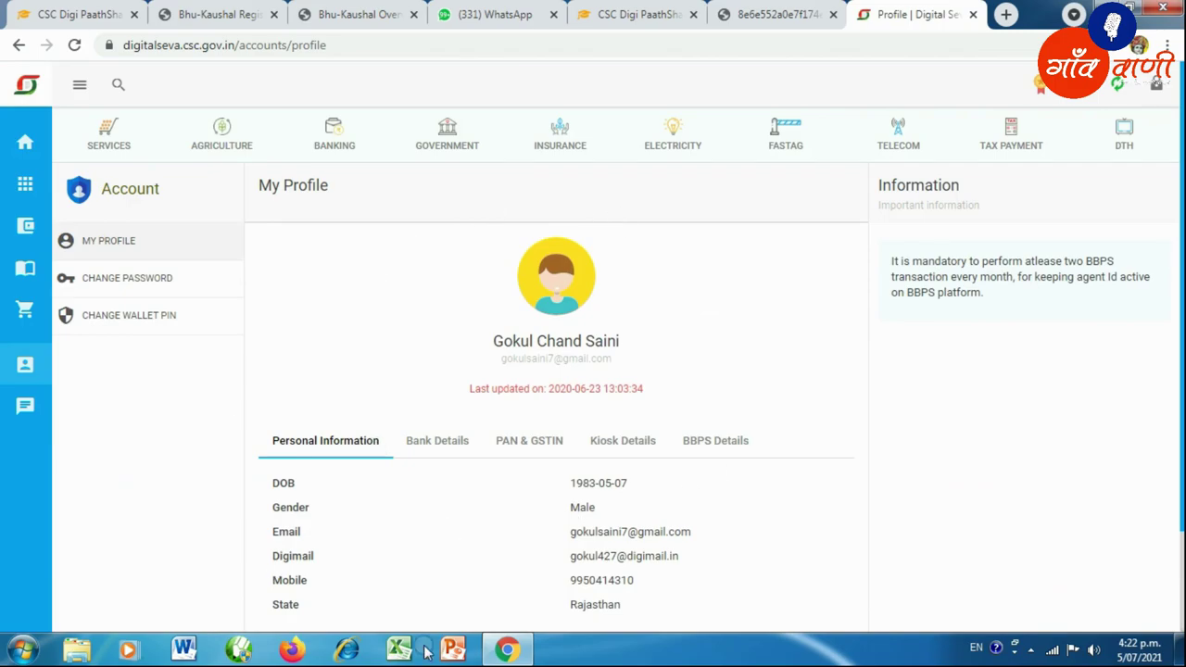
pyautogui.click(27, 139)
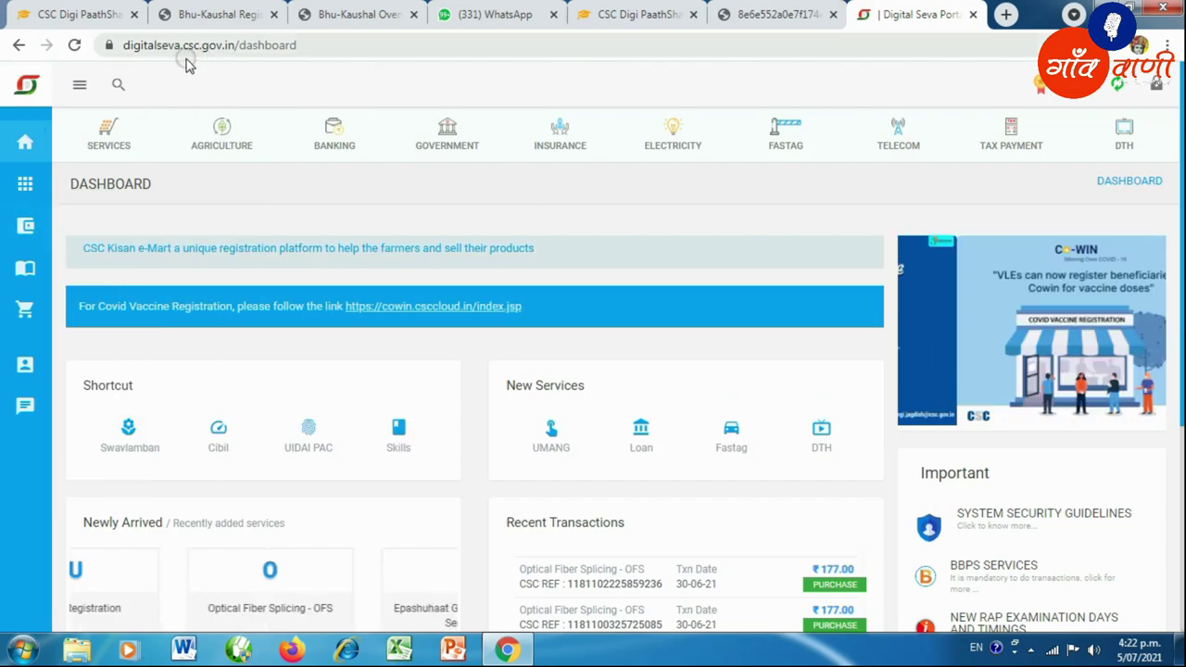
# Search the portal's services for "ac" and open the CSC Academy website through the Basic Computer Course result.
pyautogui.click(120, 89)
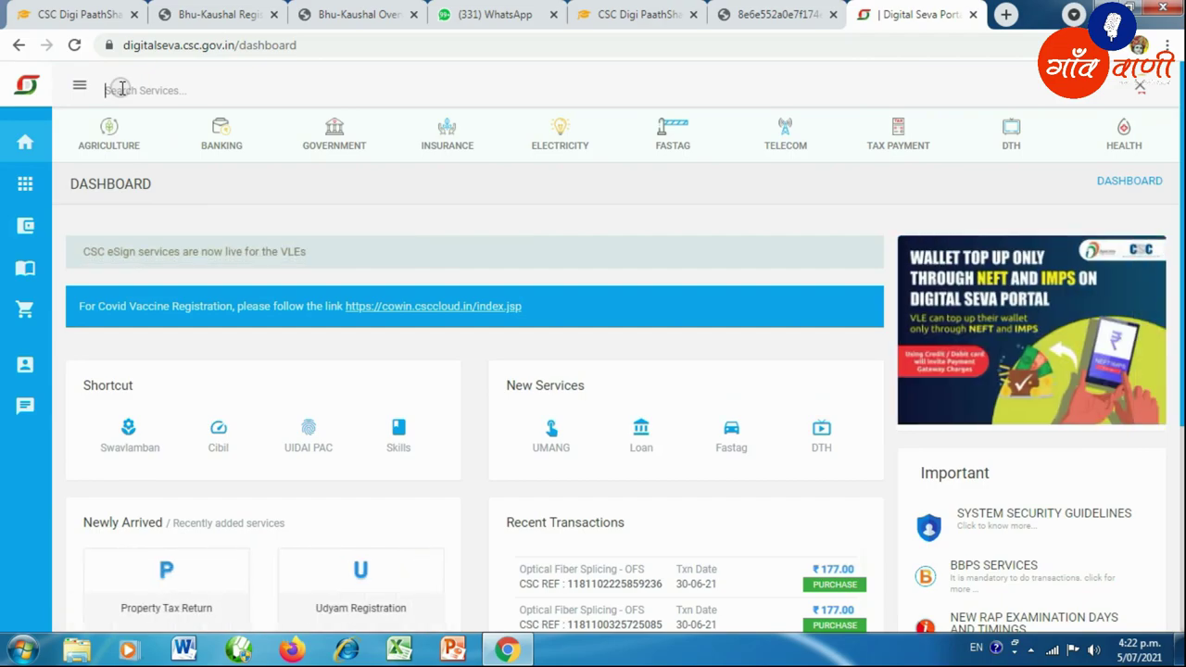
pyautogui.write('s')
pyautogui.press('BackSpace')
pyautogui.write('b')
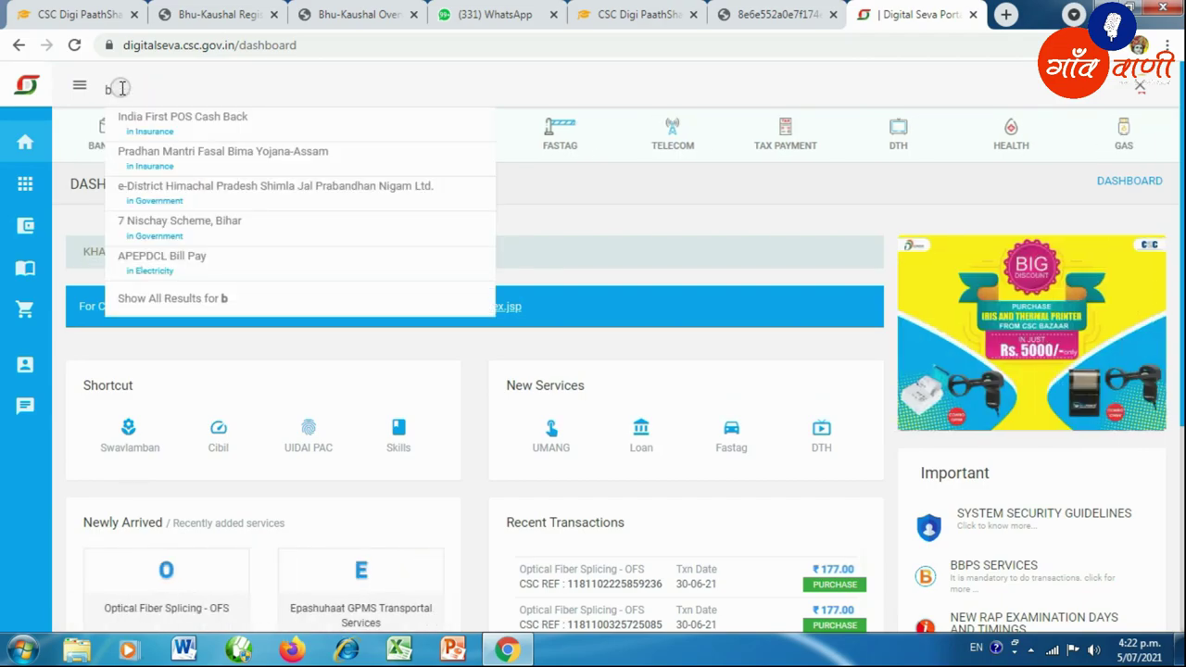
pyautogui.press('BackSpace')
pyautogui.write('ac')
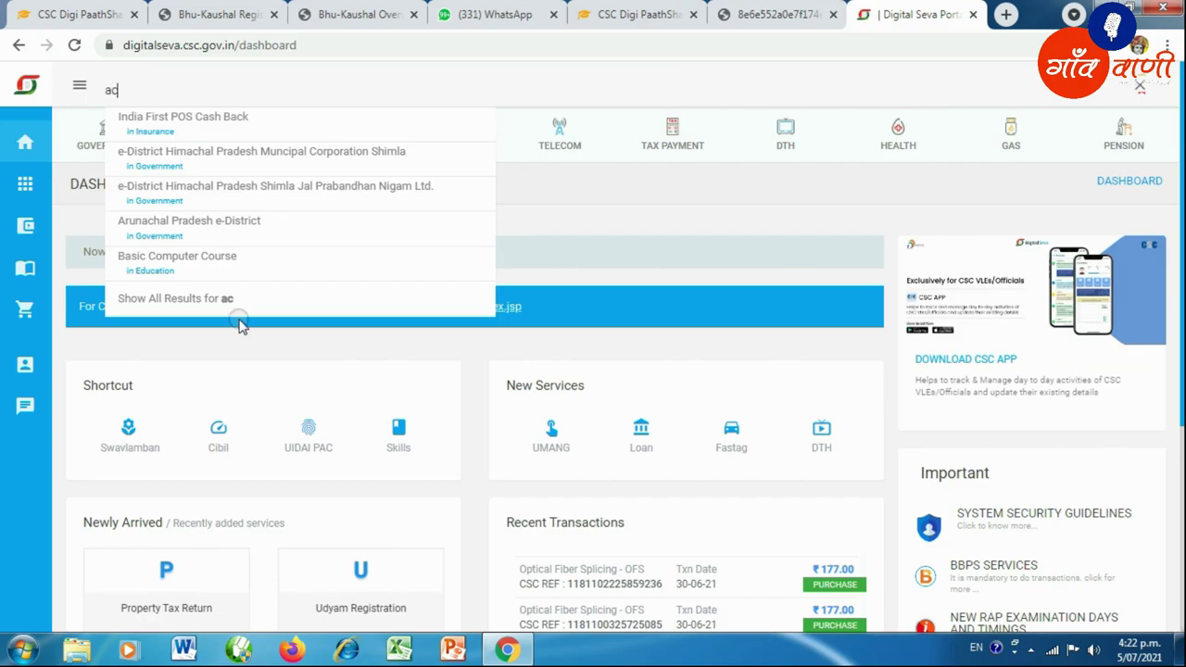
pyautogui.click(184, 266)
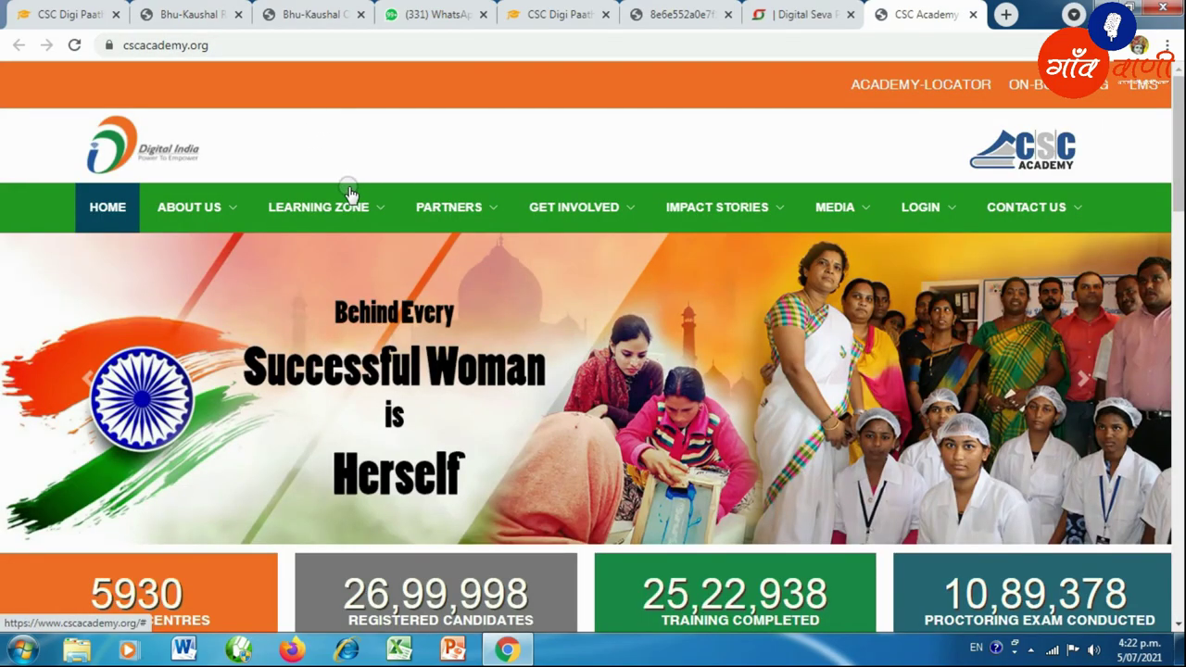
# Log in to CSC Academy as a centre by connecting with Digital Seva.
pyautogui.moveTo(346, 190)
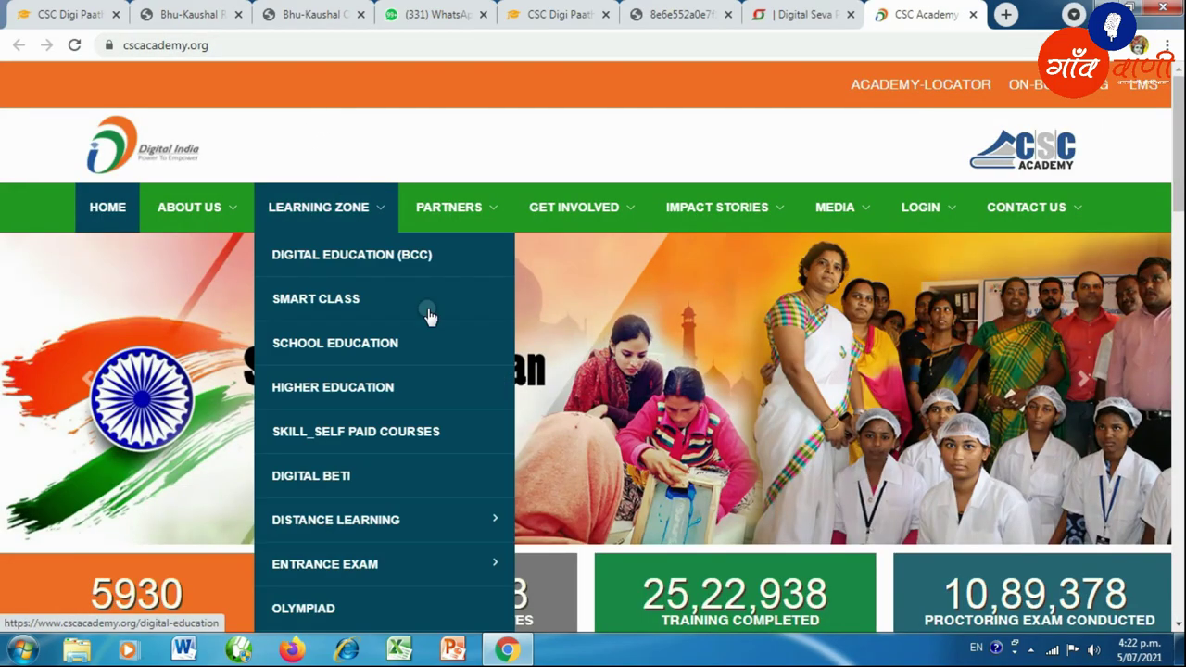
pyautogui.moveTo(1064, 211)
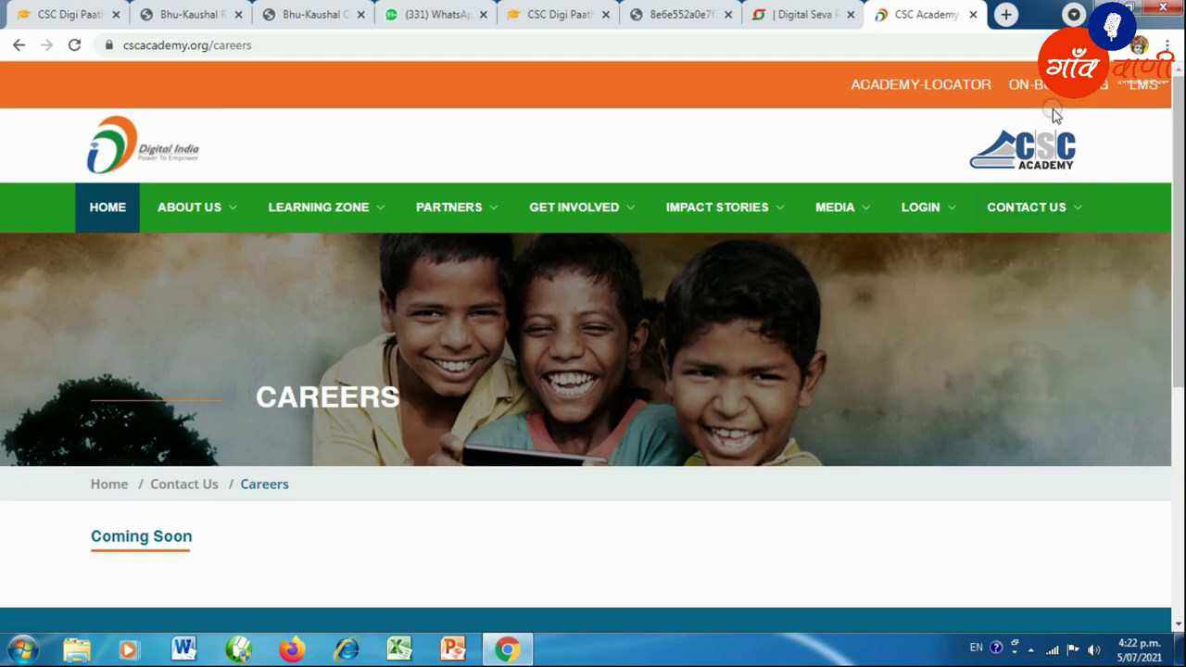
pyautogui.moveTo(929, 211)
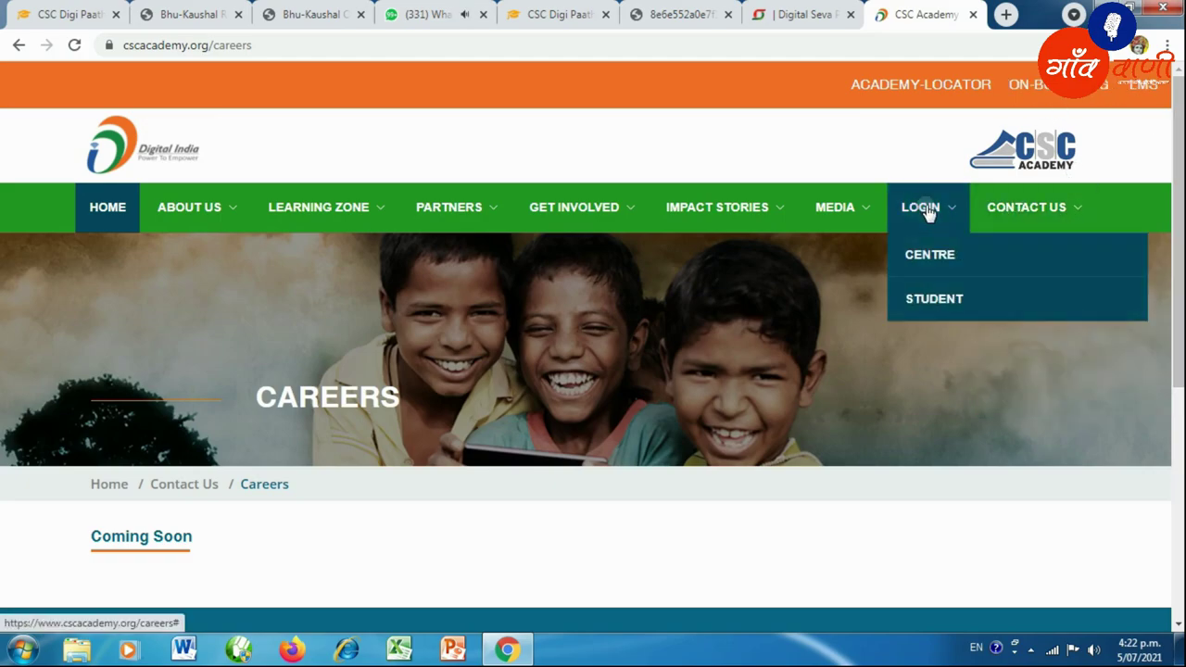
pyautogui.click(938, 264)
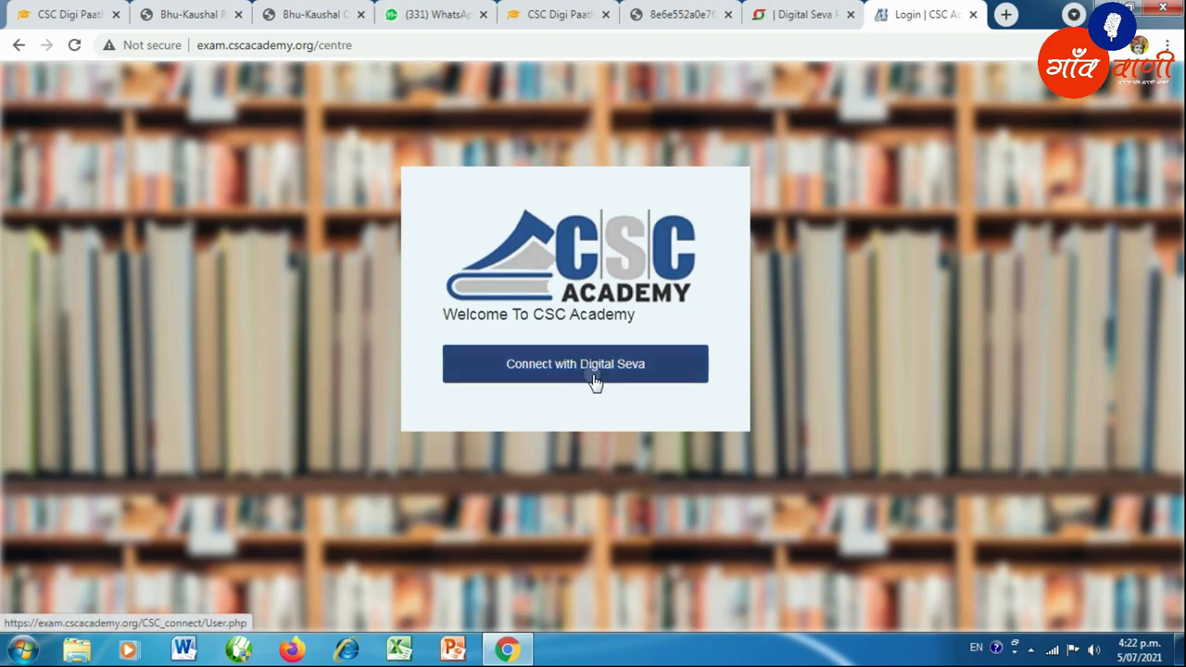
pyautogui.click(593, 380)
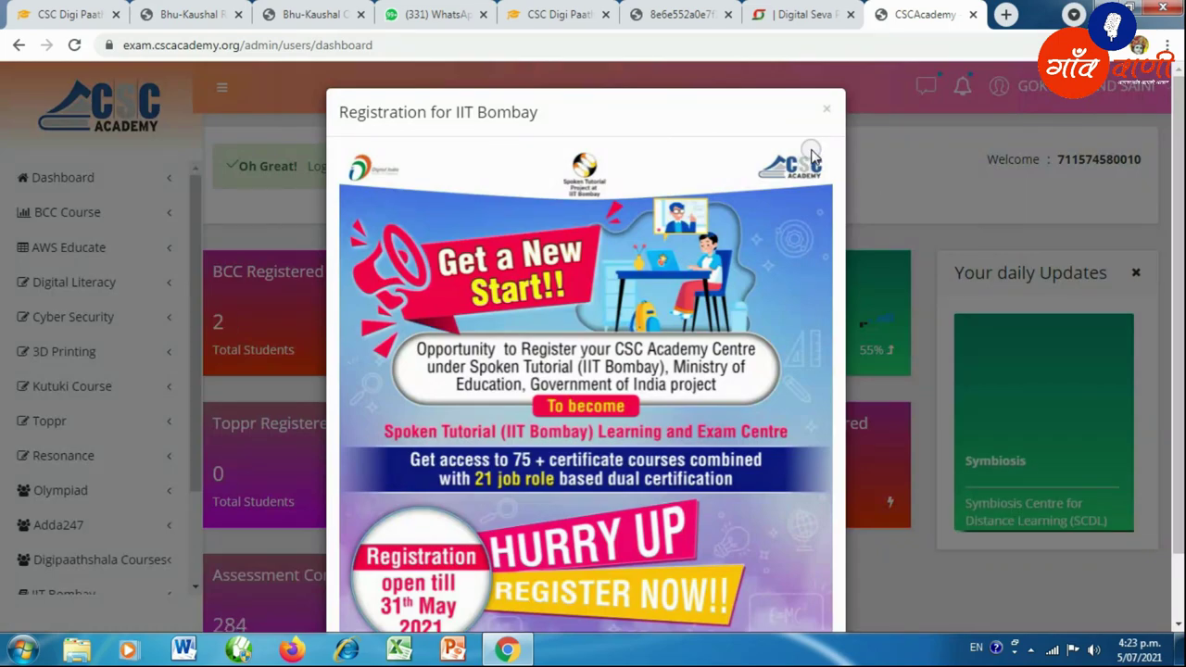
pyautogui.click(827, 109)
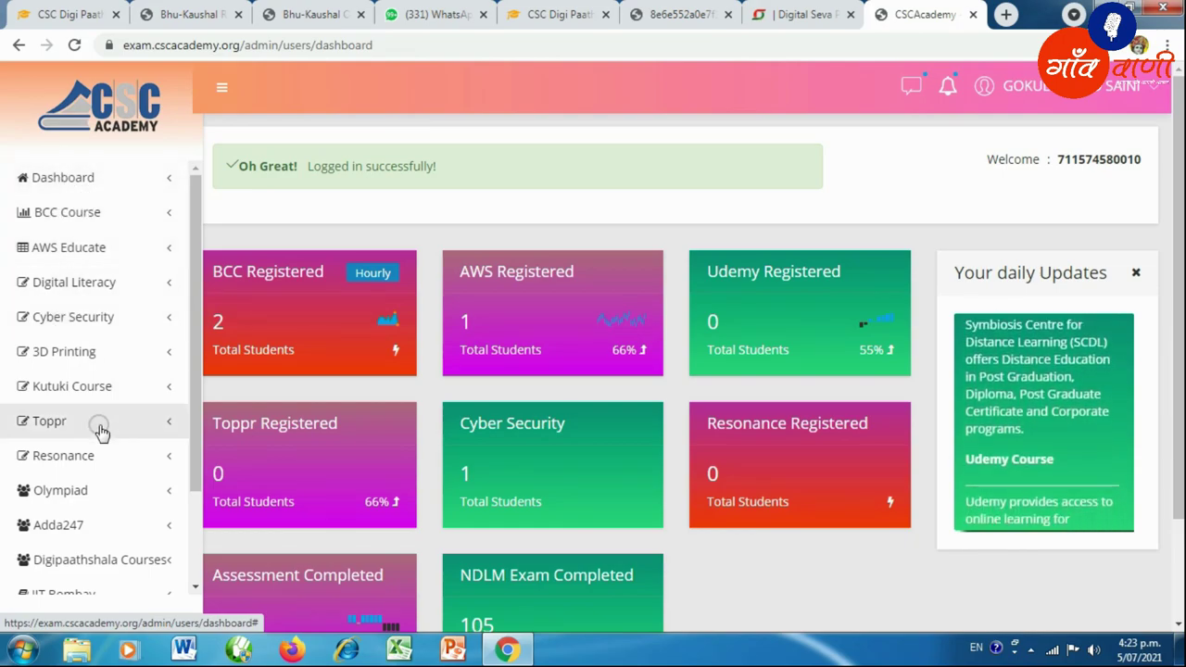
pyautogui.scroll(-4, 98, 463)
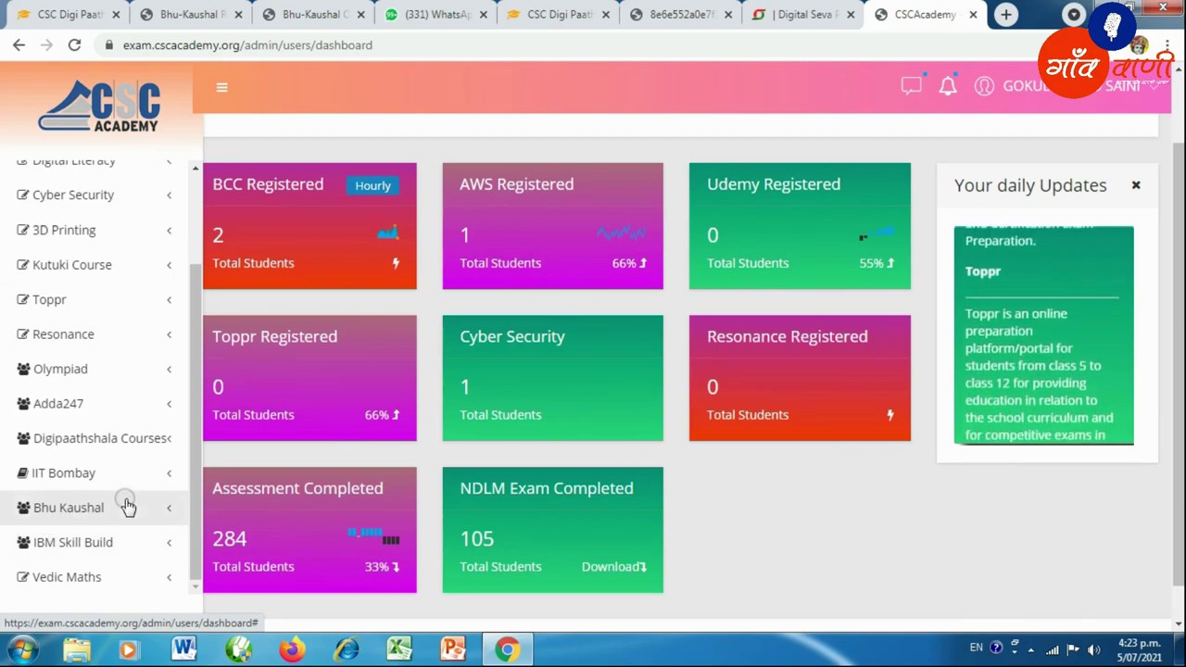
pyautogui.click(69, 511)
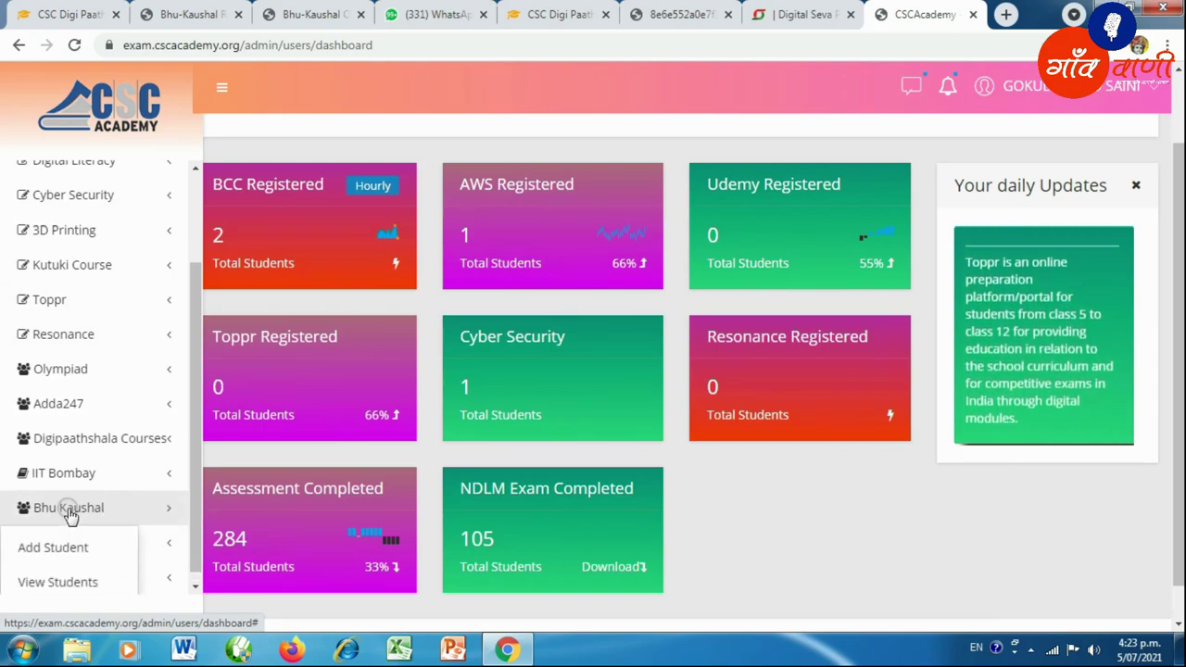
pyautogui.click(37, 547)
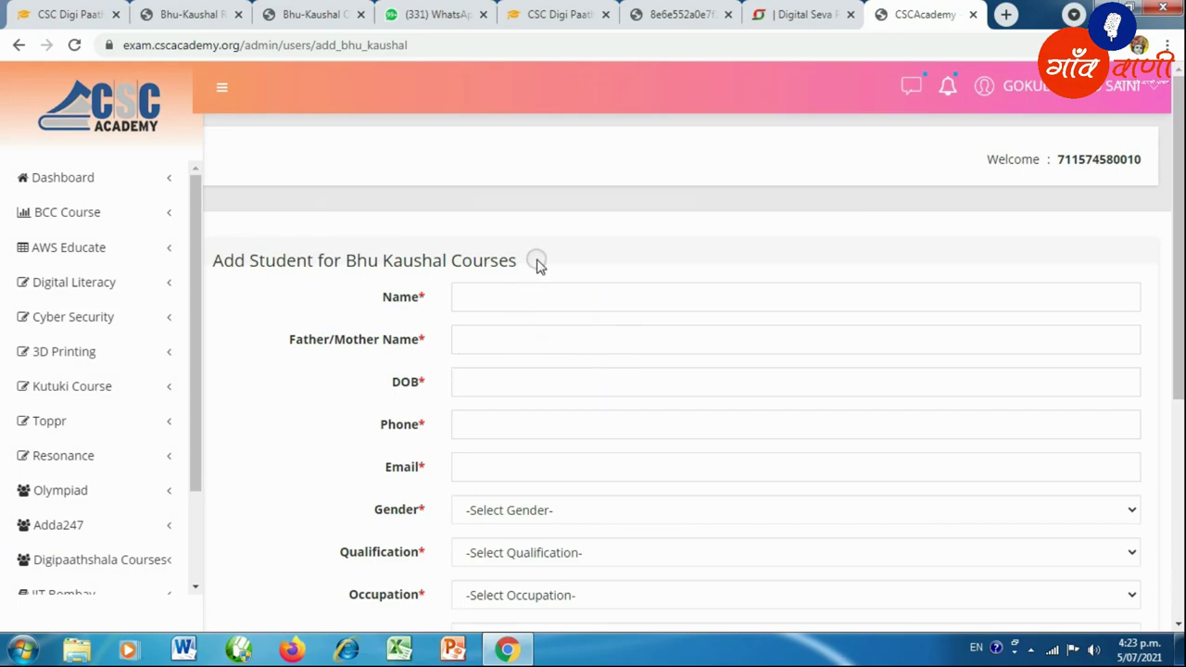
# Review the required fields of the Bhu Kaushal student form and accept the beneficiary declaration at its end.
pyautogui.scroll(-3, 542, 419)
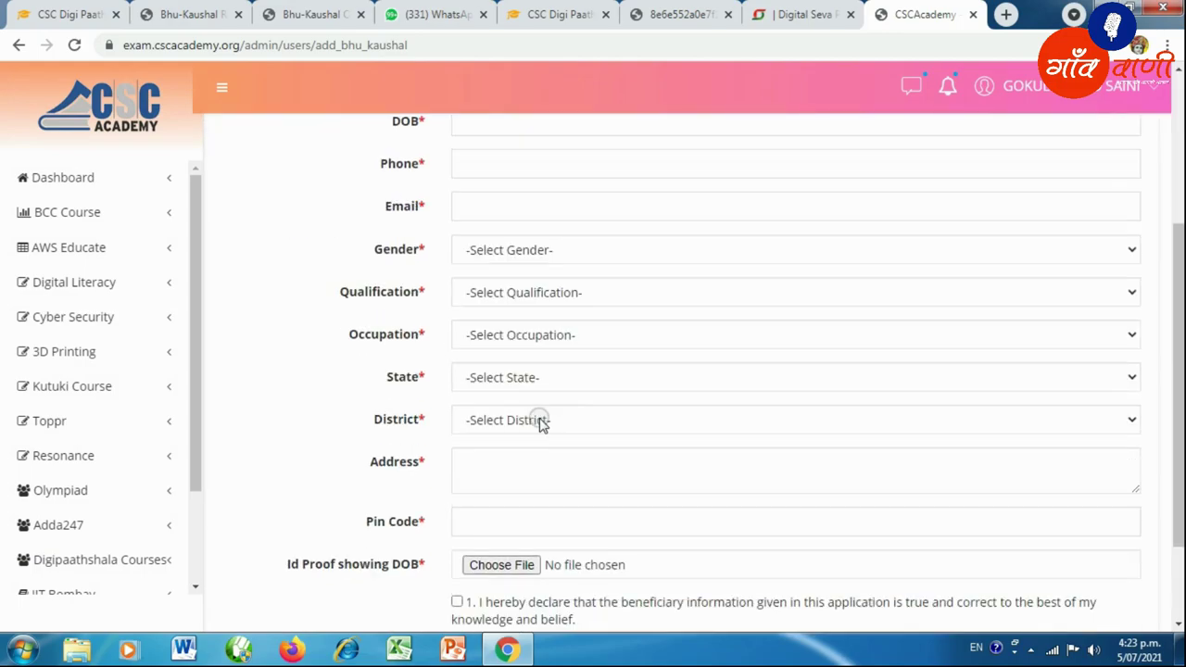
pyautogui.scroll(-2, 542, 419)
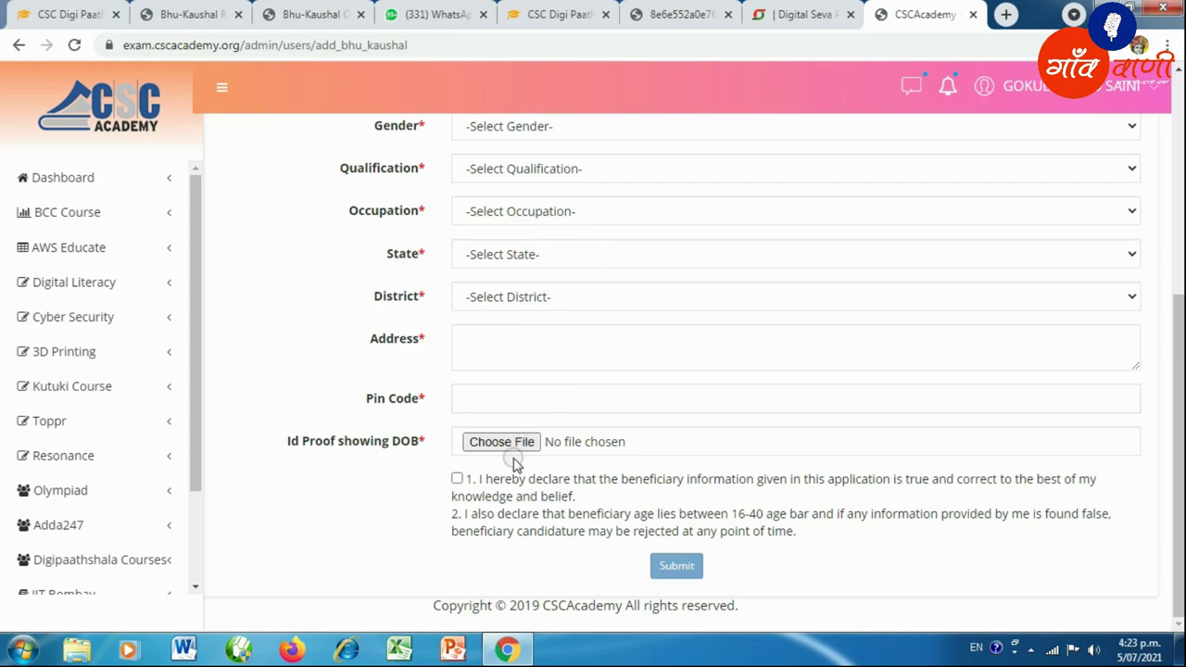
pyautogui.click(457, 480)
pyautogui.click(673, 567)
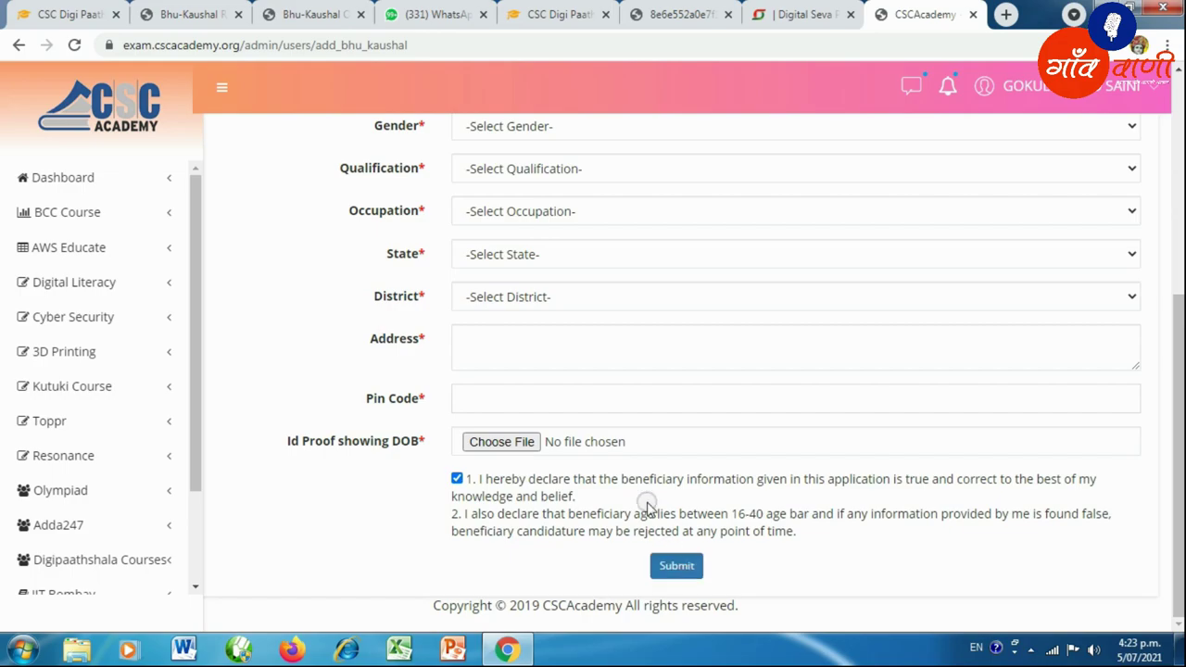
pyautogui.scroll(2, 646, 505)
pyautogui.scroll(2, 527, 405)
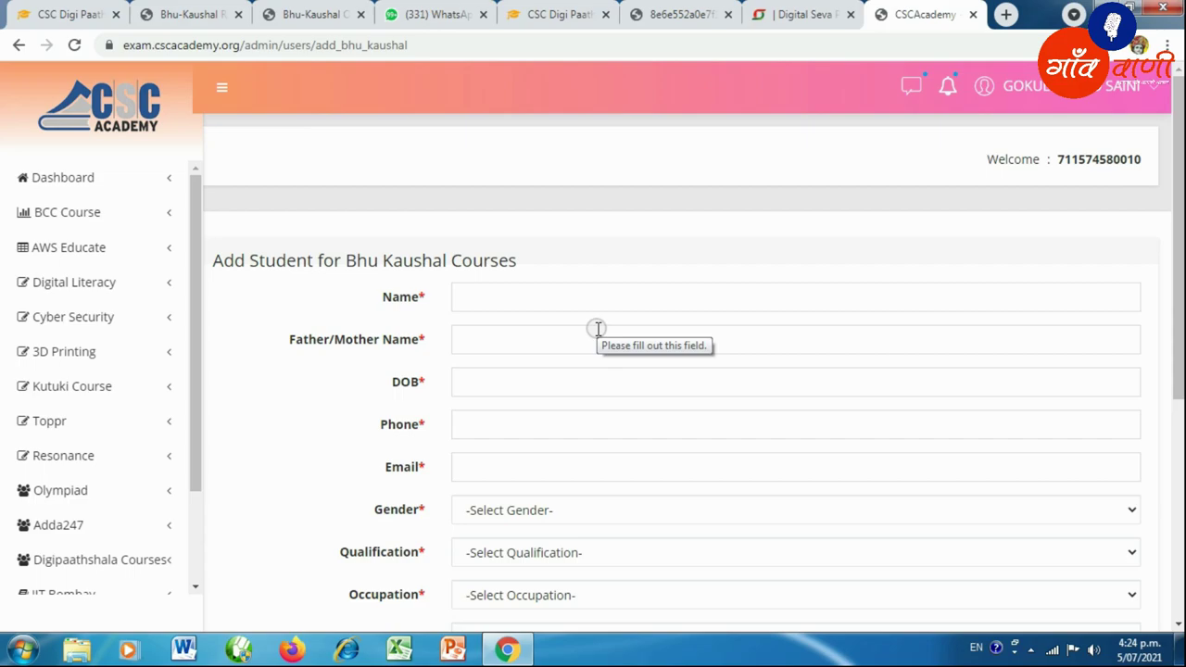
pyautogui.scroll(-4, 522, 374)
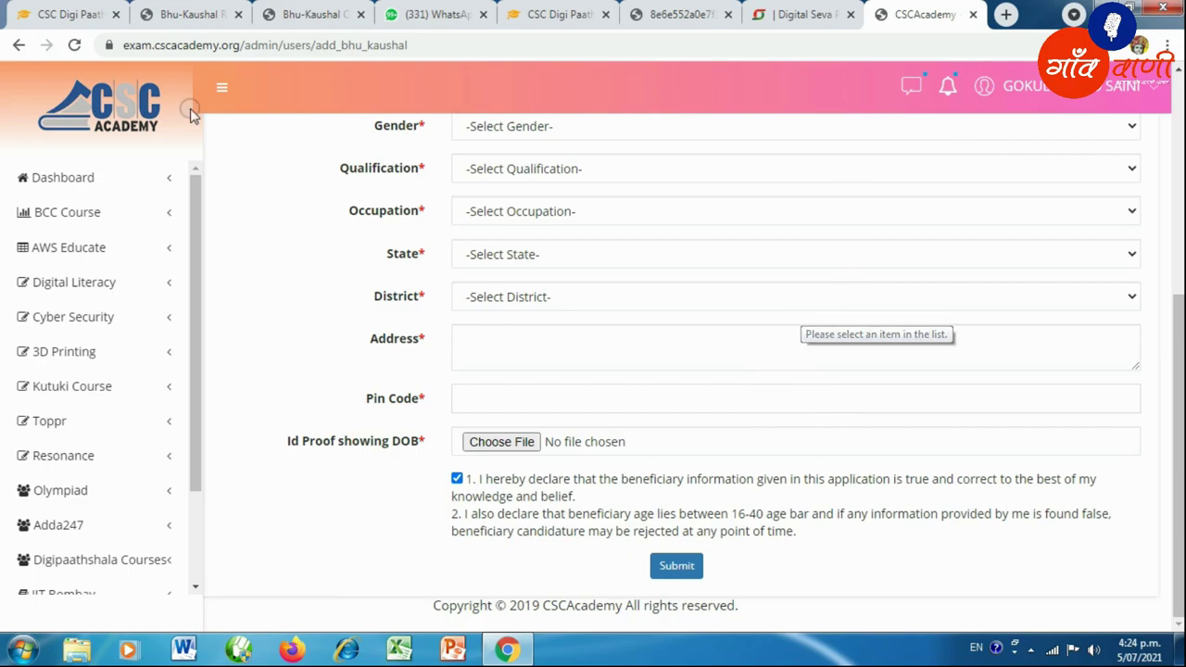
# Switch to the CSC Digi Paathshala site, reload its home page and log out of the student account.
pyautogui.click(69, 14)
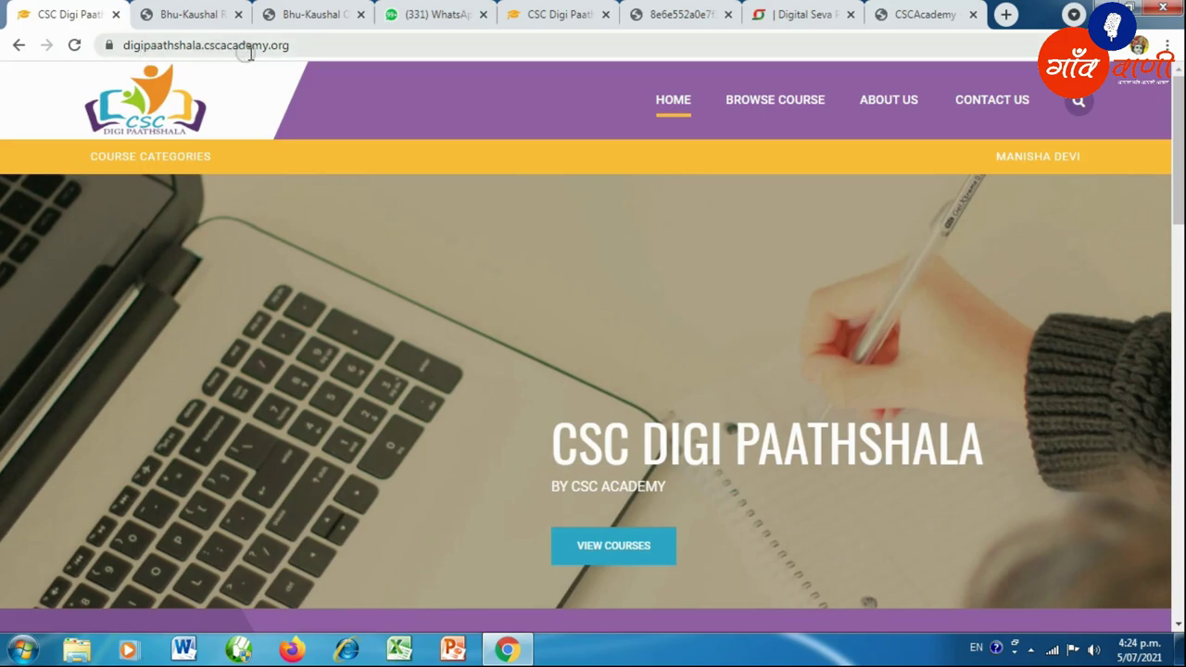
pyautogui.click(337, 45)
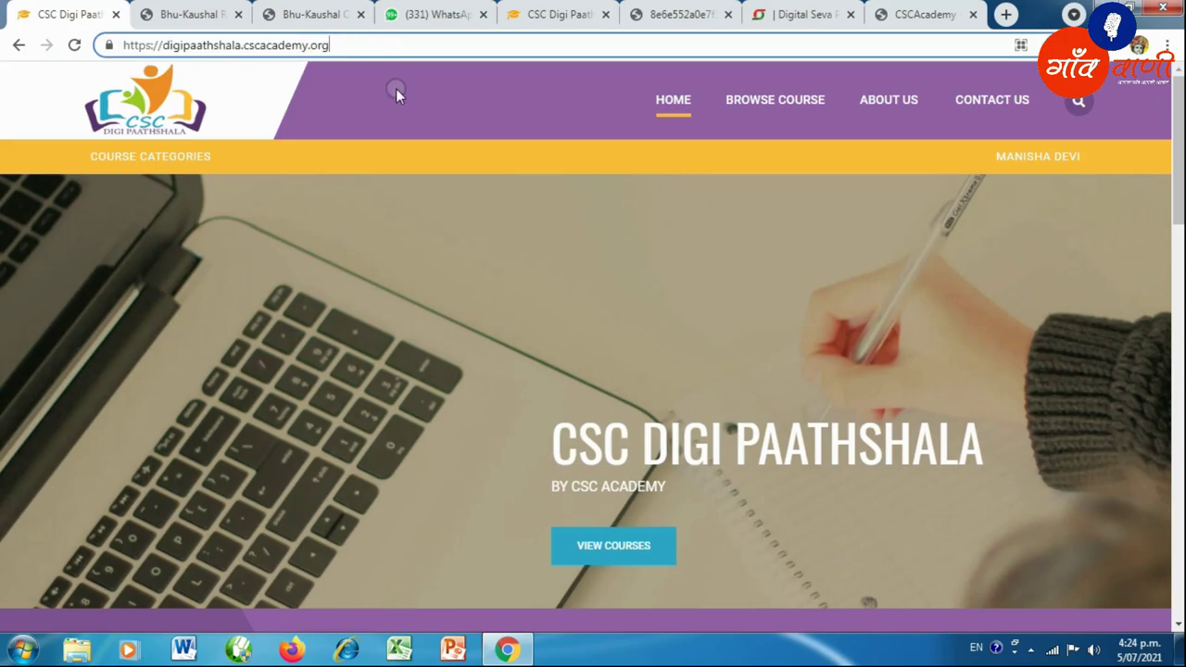
pyautogui.press('Return')
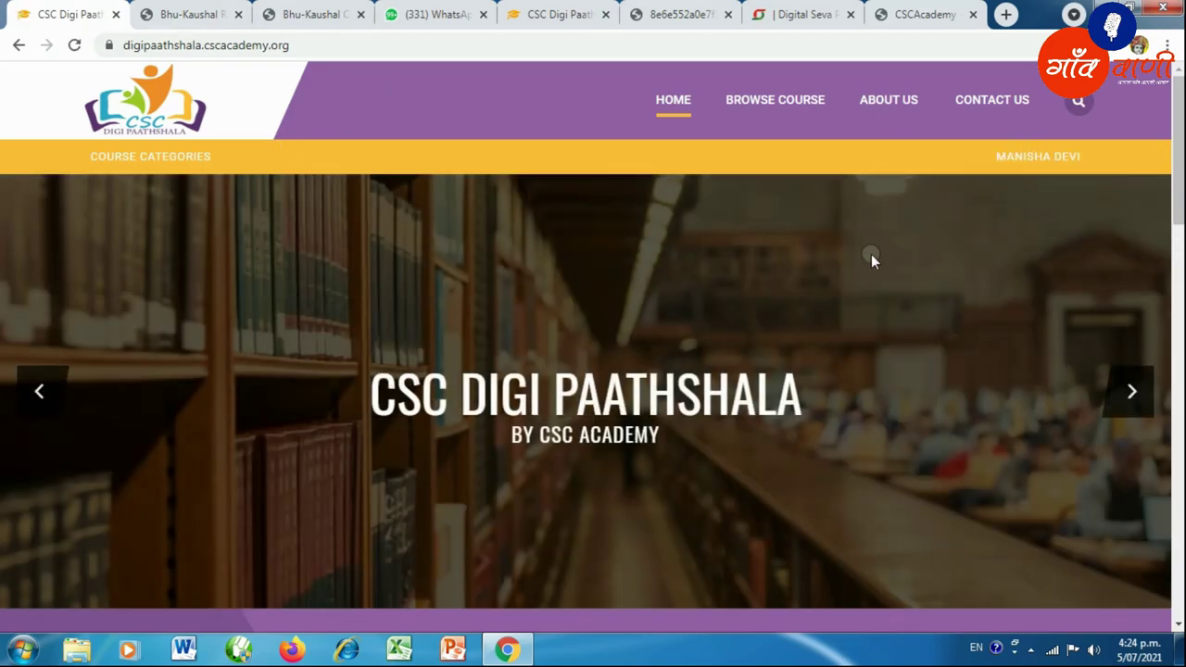
pyautogui.click(1028, 159)
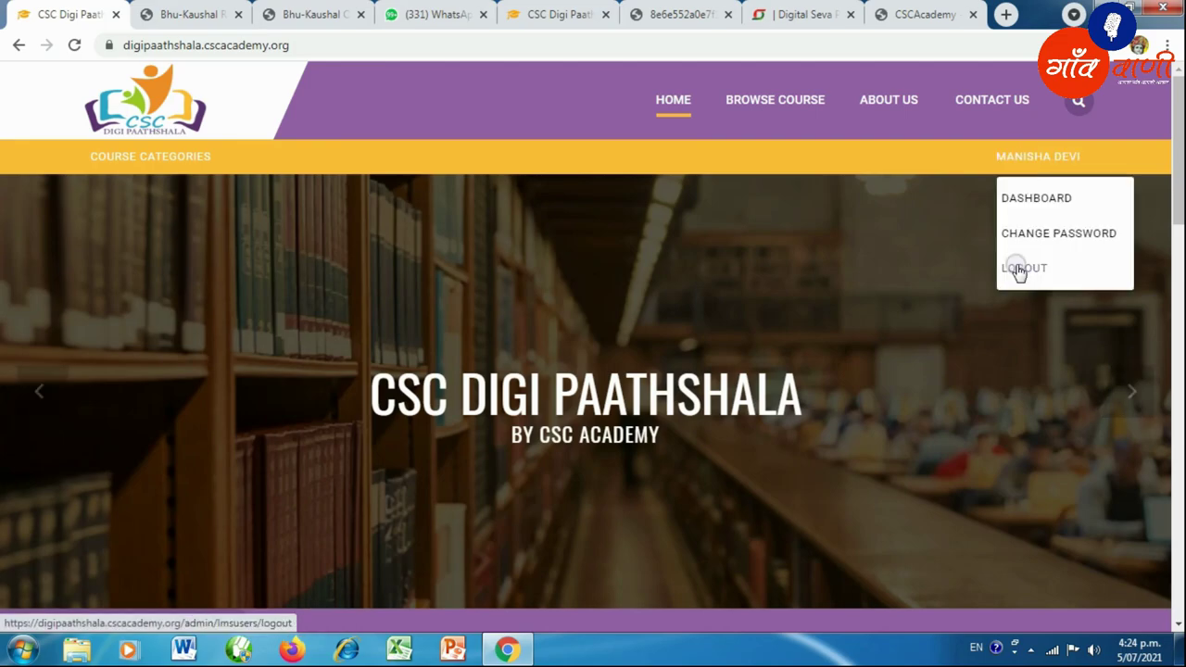
pyautogui.click(1020, 267)
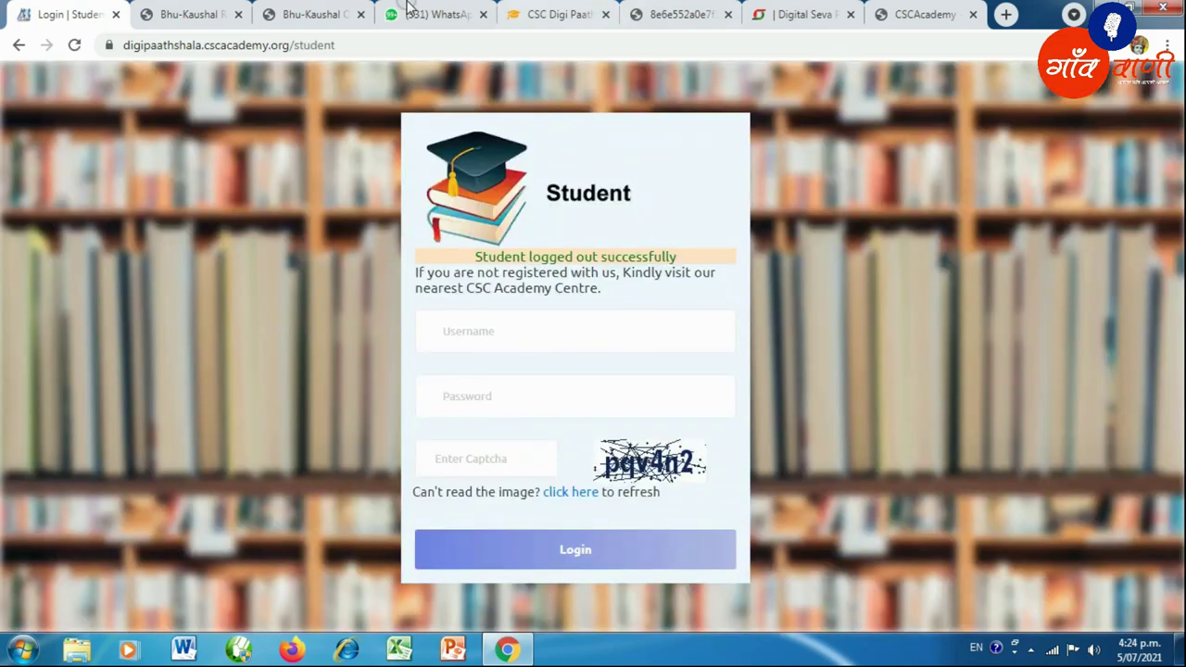
# Return to the Digi Paathshala home page by removing "/student" from the address, and open the Browse Course page.
pyautogui.moveTo(370, 49); pyautogui.dragTo(292, 42)
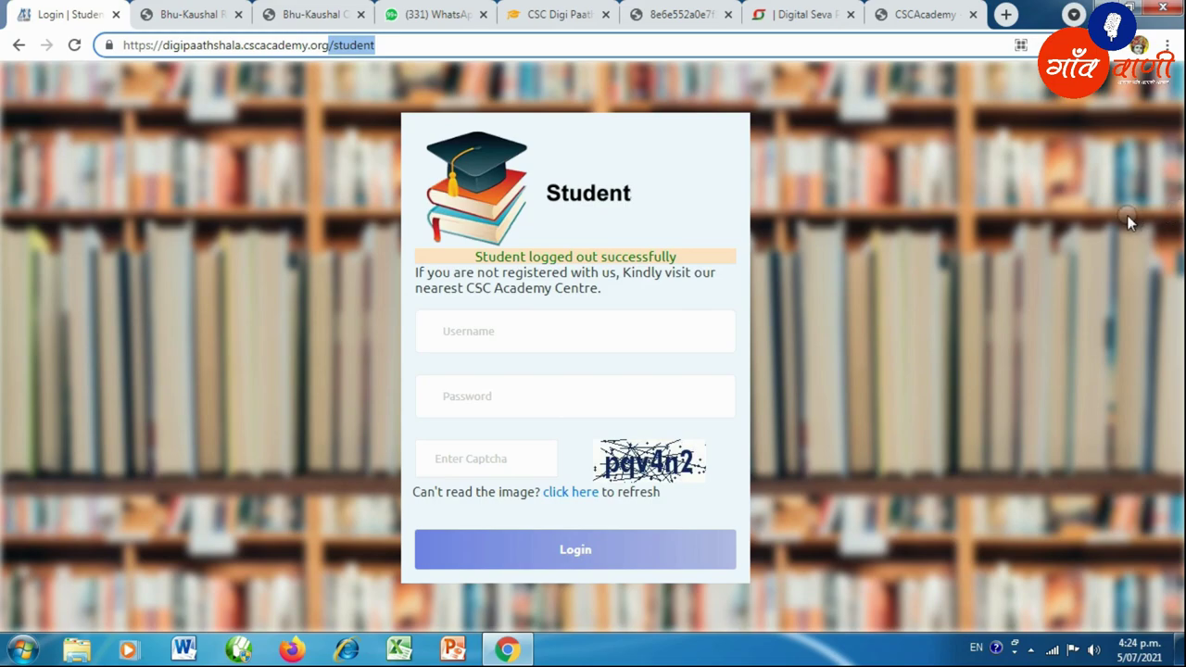
pyautogui.press('BackSpace')
pyautogui.press('Return')
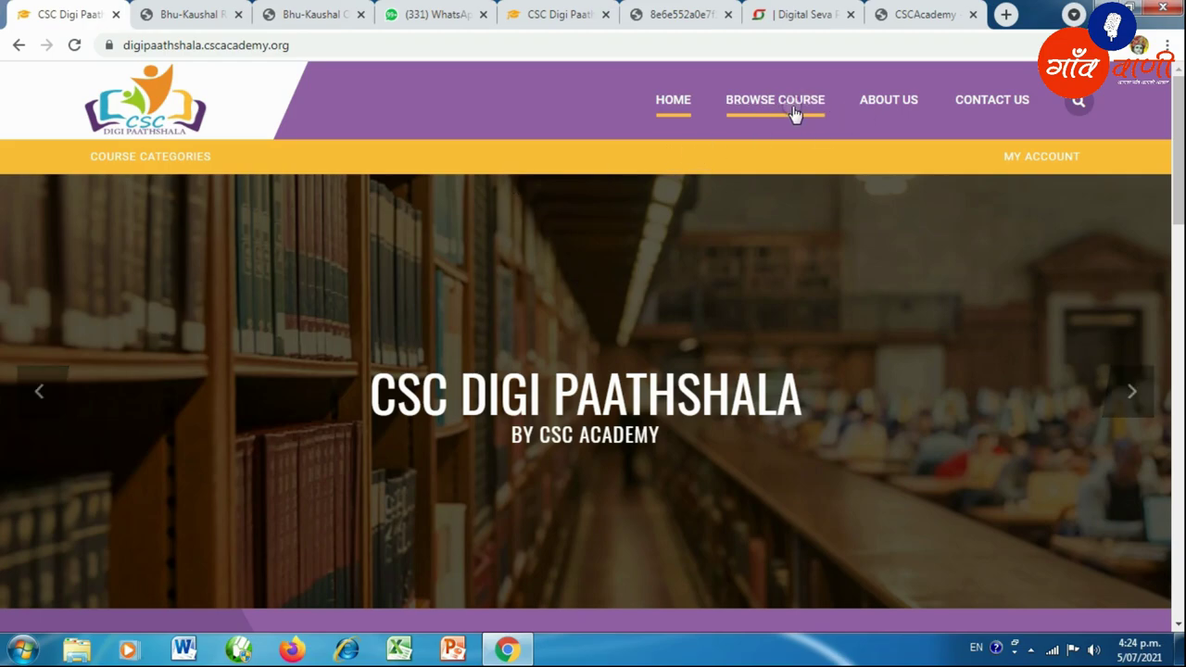
pyautogui.click(755, 105)
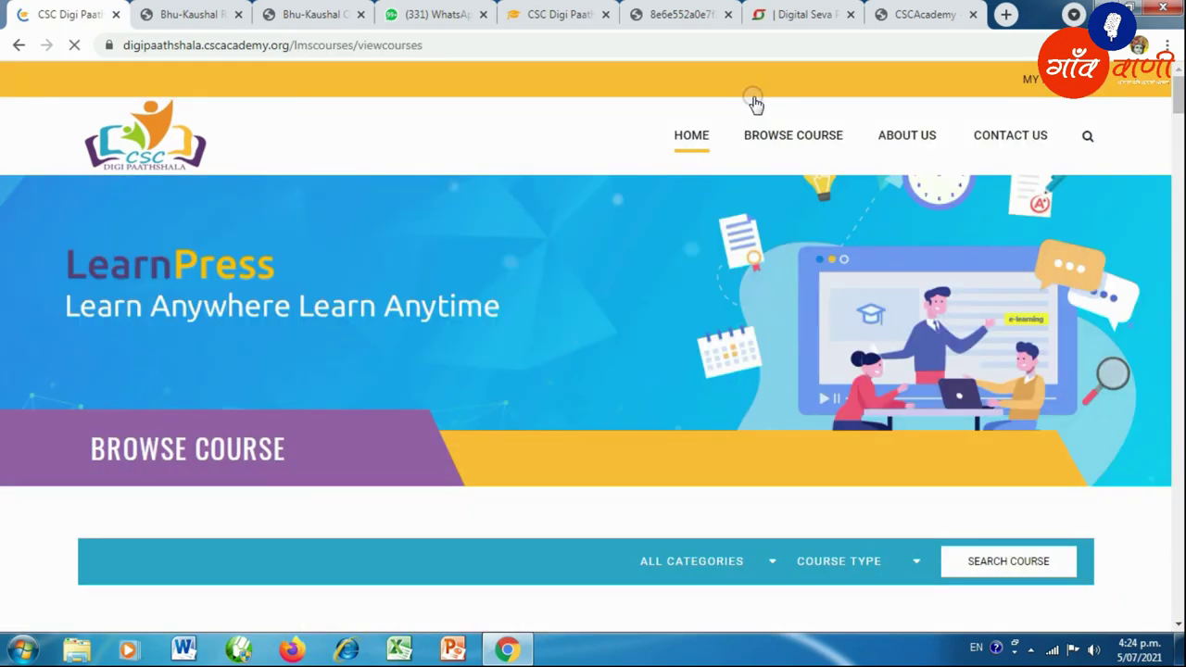
# Find the Bhu-Kaushal | Fundamentals of GIS course in the course list and open its details.
pyautogui.scroll(-5, 578, 286)
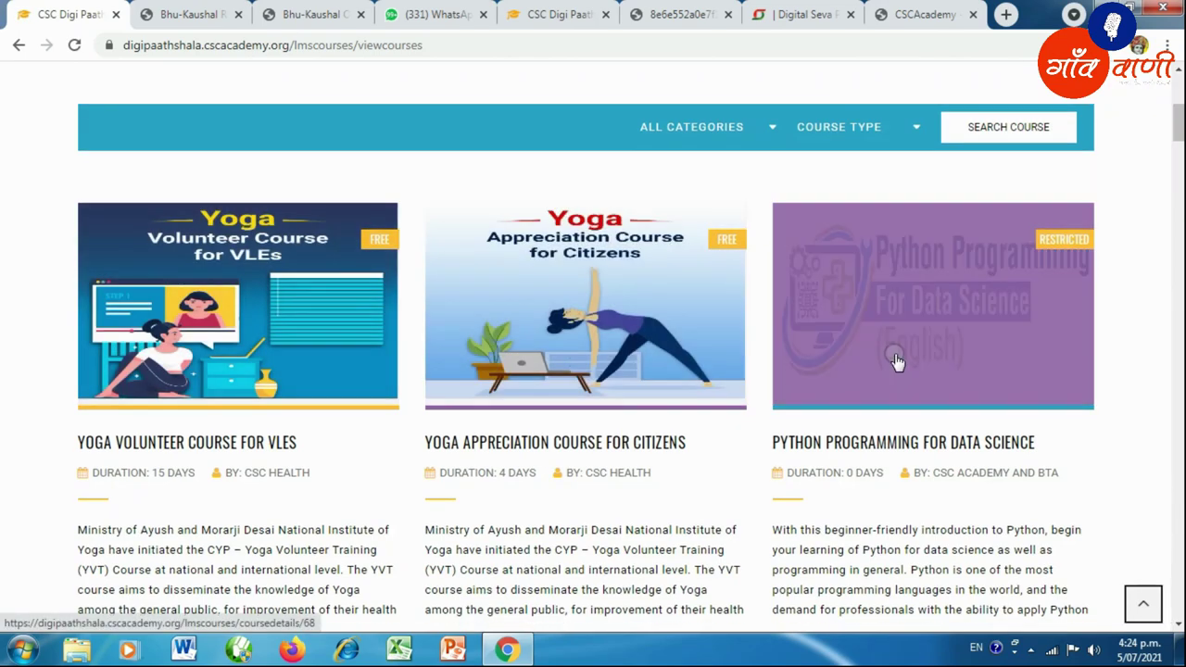
pyautogui.scroll(-2, 556, 414)
pyautogui.scroll(-3, 557, 415)
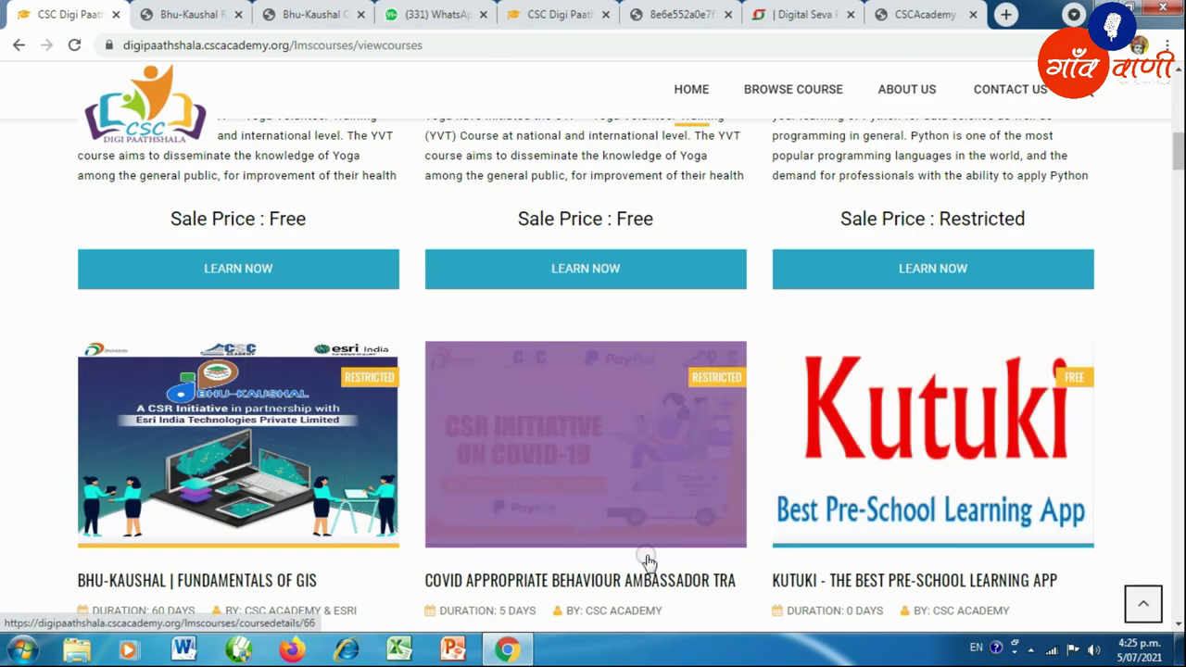
pyautogui.scroll(-2, 534, 310)
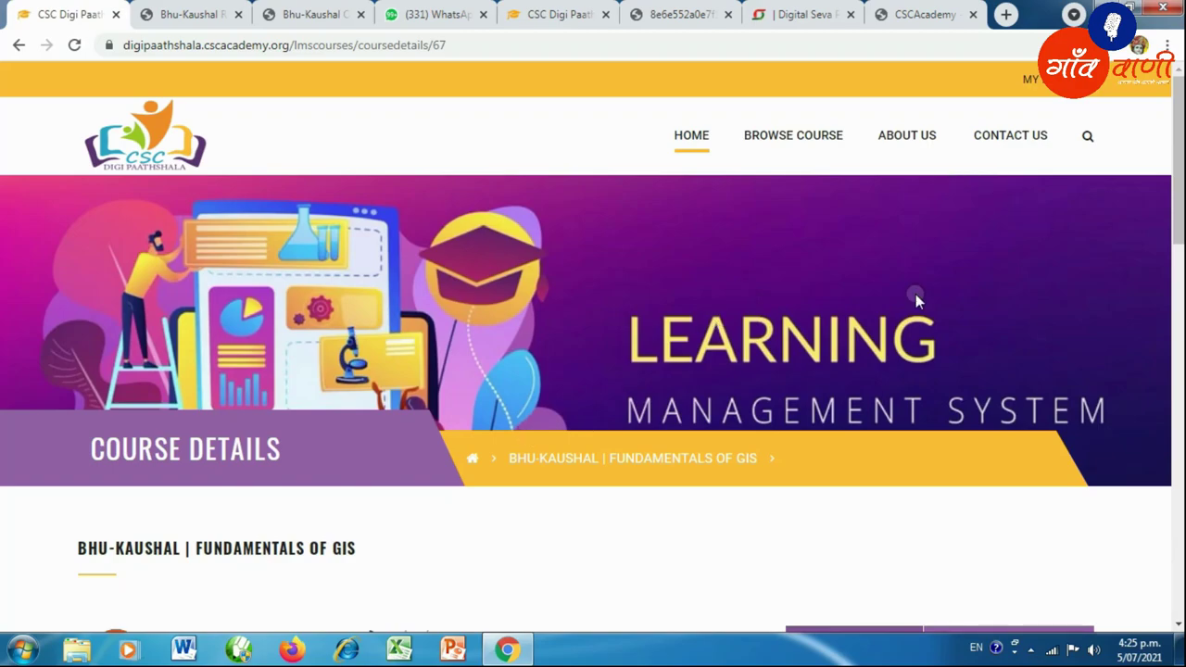
# Review the course's duration, price, summary, program guidelines and topic list, including the Program Overview topic.
pyautogui.scroll(-5, 744, 331)
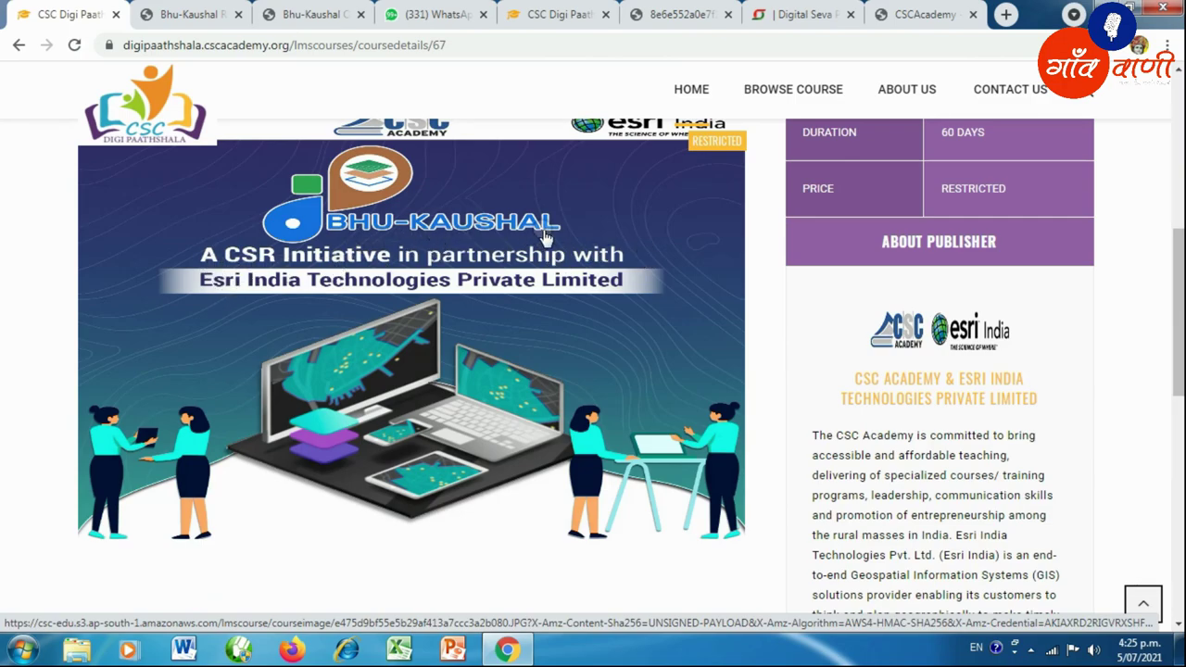
pyautogui.scroll(1, 547, 238)
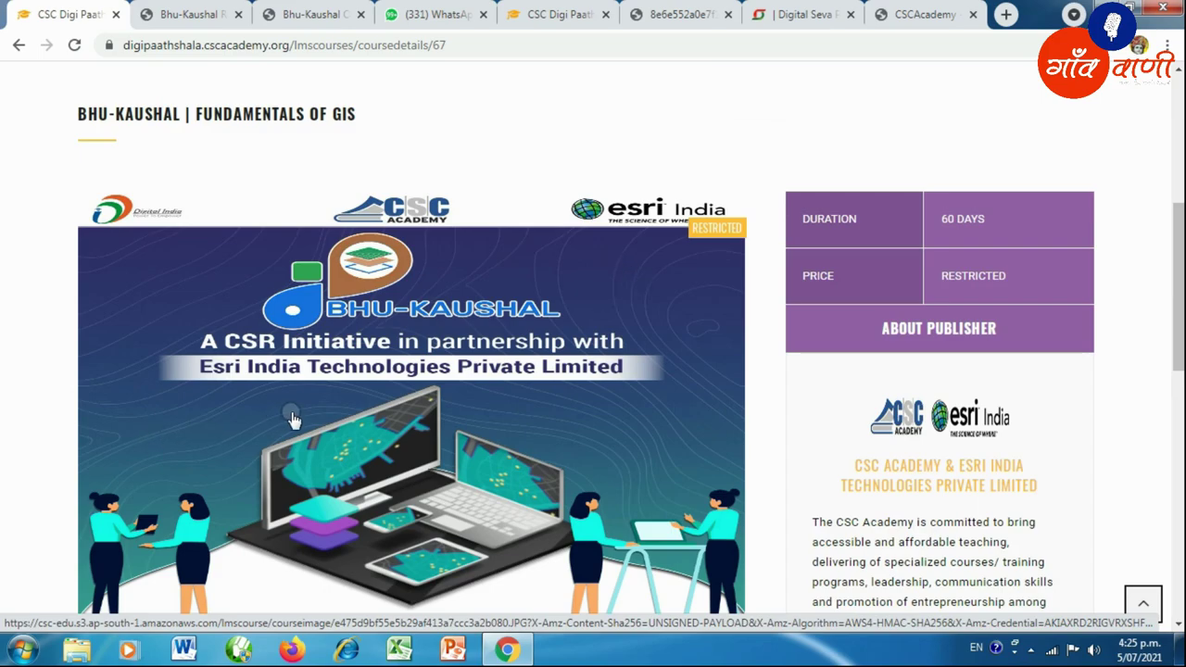
pyautogui.scroll(-8, 291, 420)
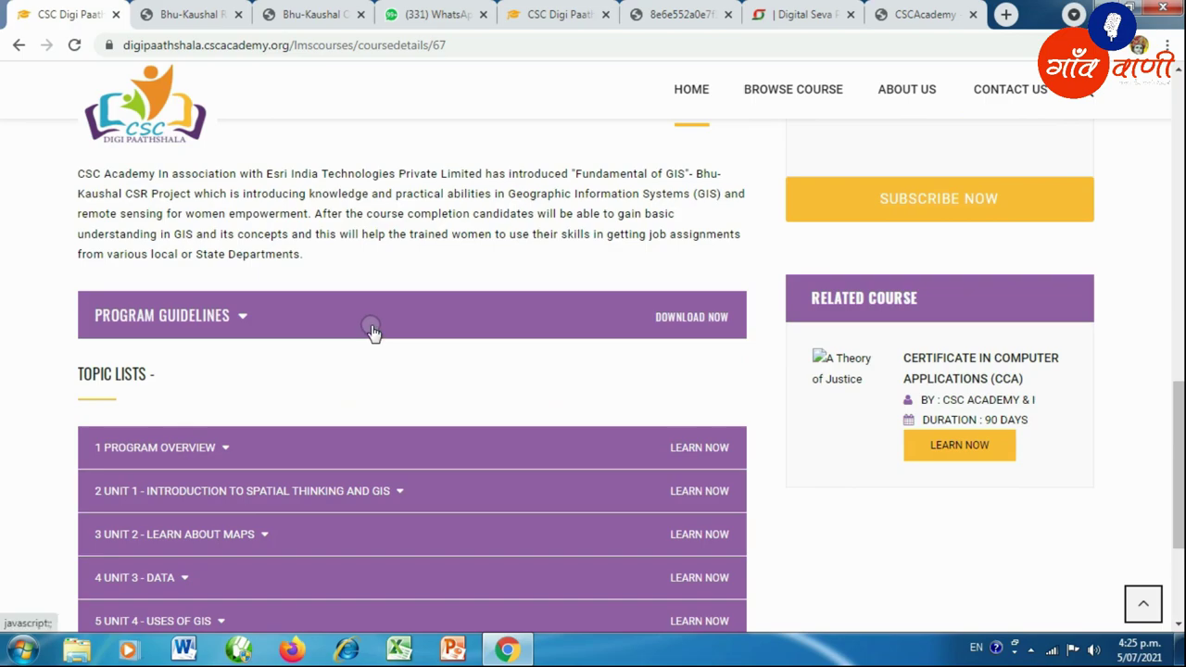
pyautogui.scroll(-3, 362, 352)
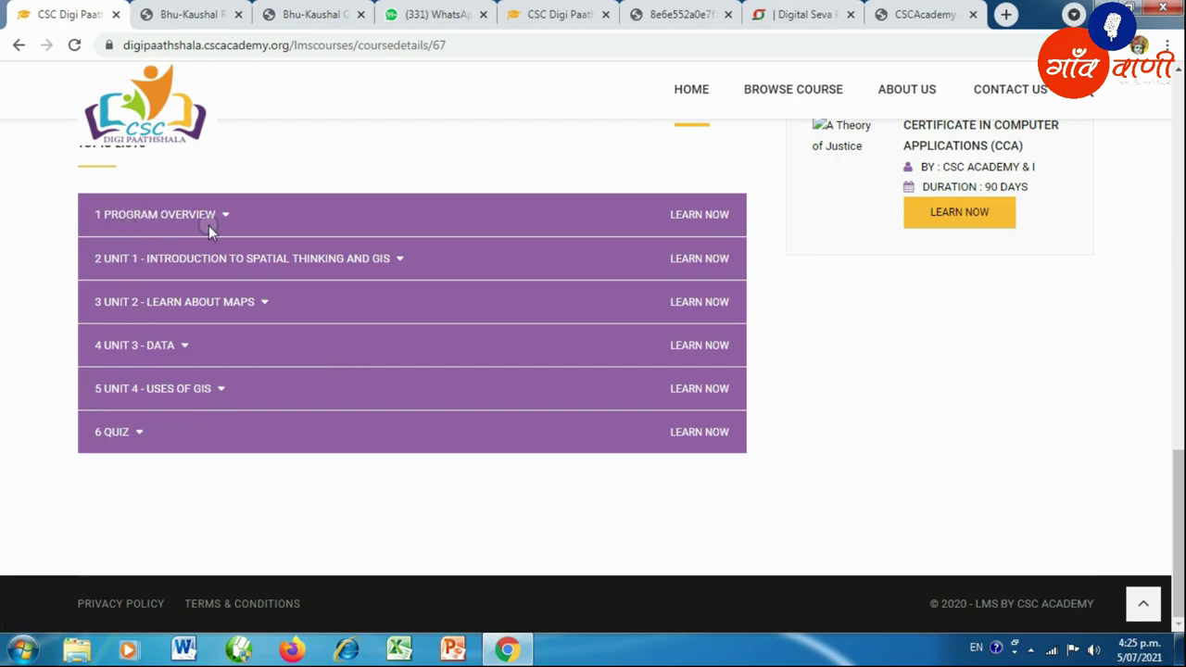
pyautogui.click(123, 260)
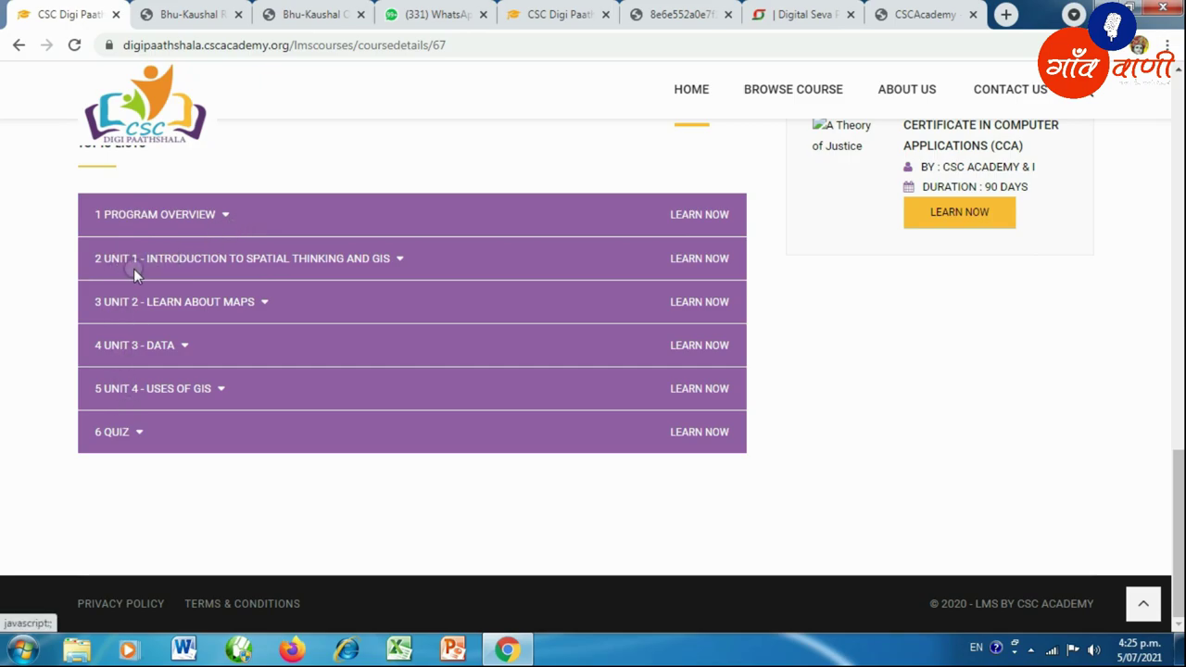
pyautogui.click(120, 246)
pyautogui.click(113, 436)
pyautogui.click(132, 439)
pyautogui.scroll(4, 242, 384)
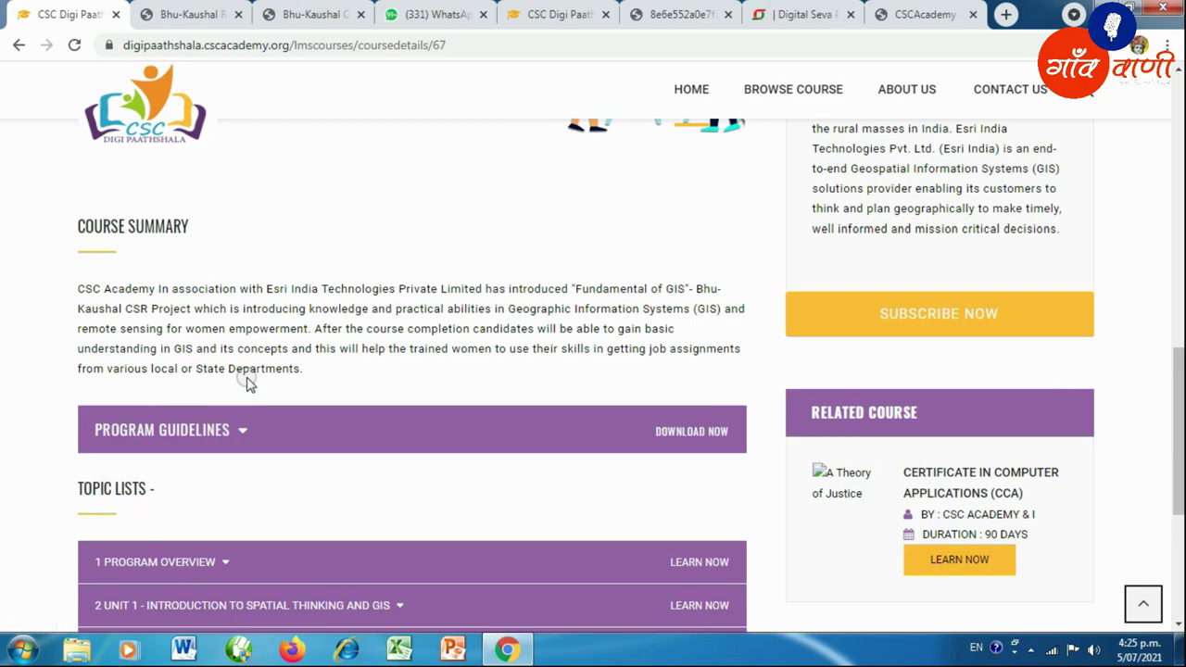
pyautogui.scroll(1, 290, 362)
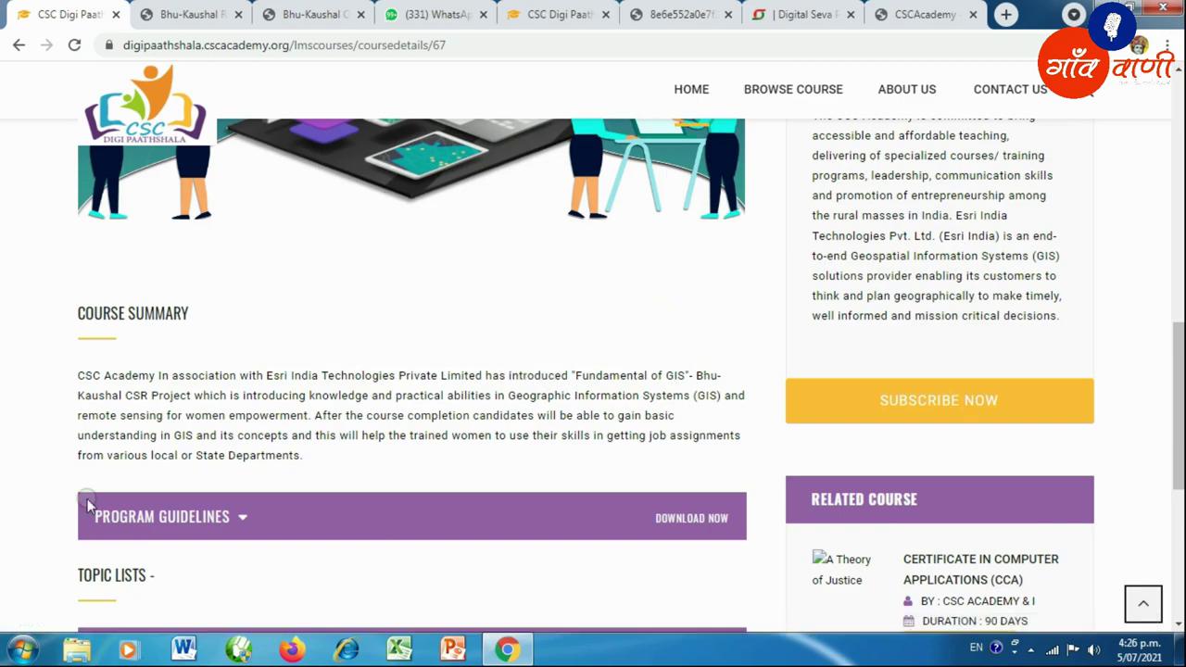
pyautogui.scroll(-3, 204, 522)
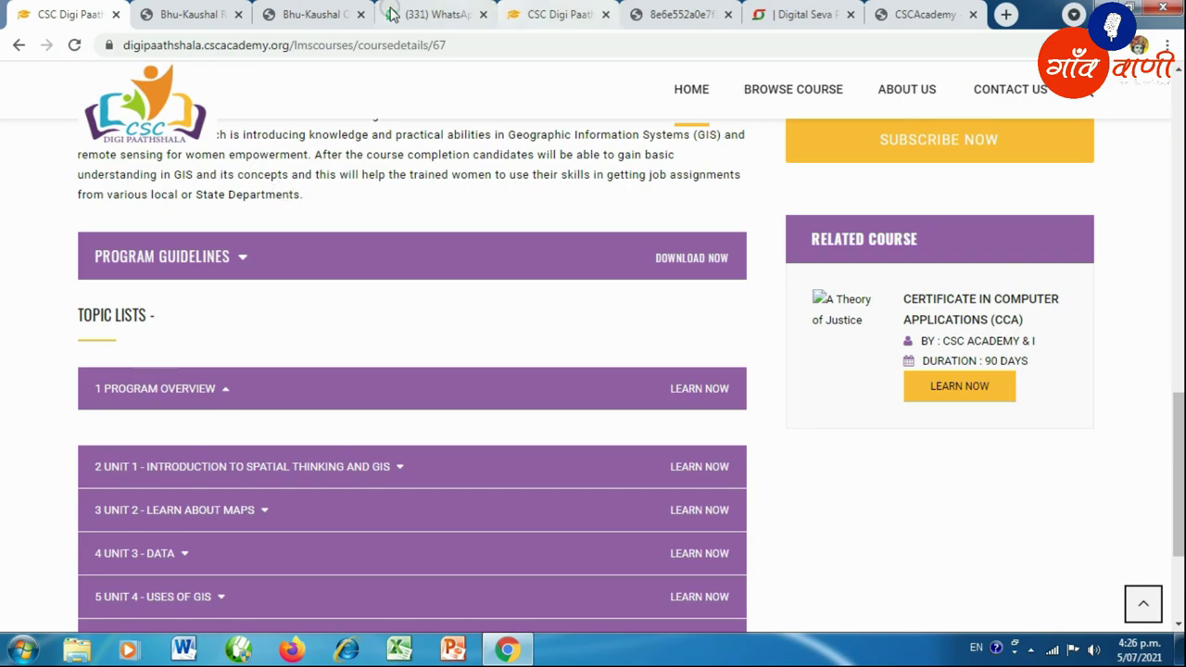
# Switch to the Bhu-Kaushal Overview PDF and go to its first page, Curriculum Details.
pyautogui.click(313, 15)
pyautogui.scroll(2, 117, 264)
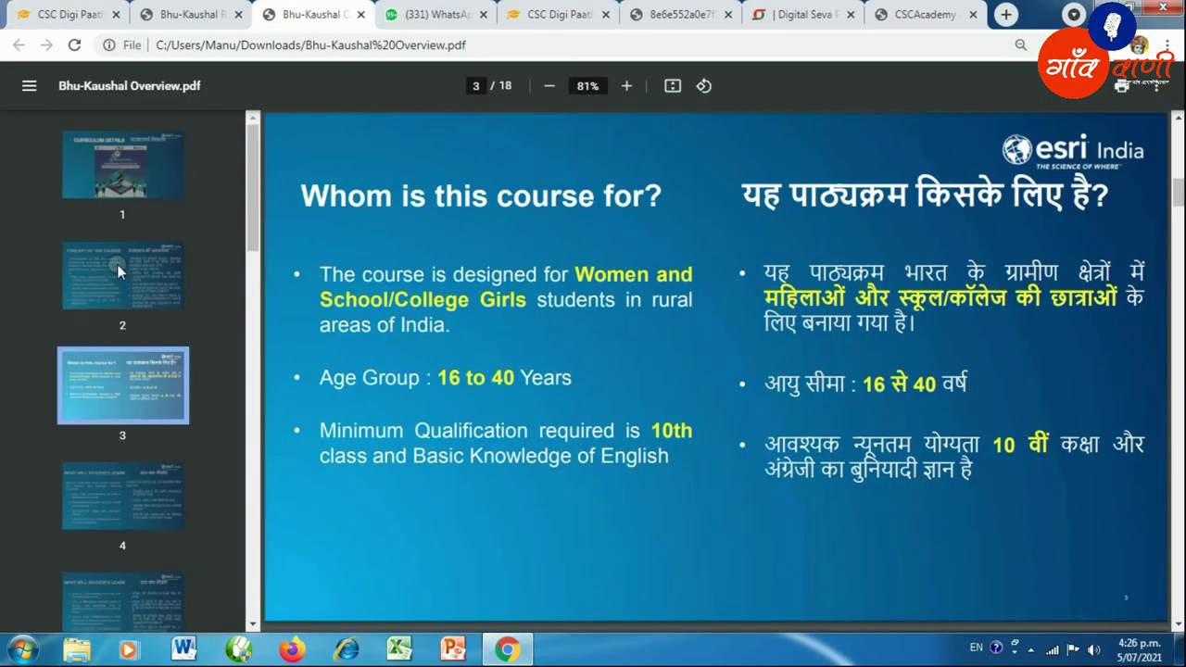
pyautogui.click(118, 181)
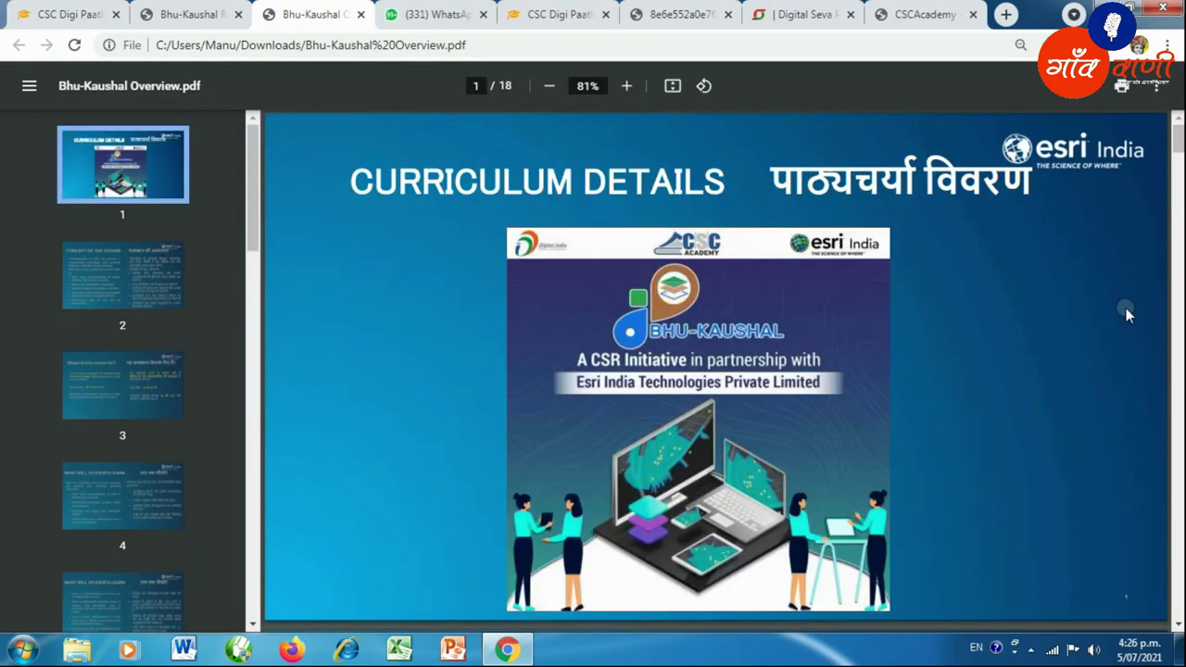
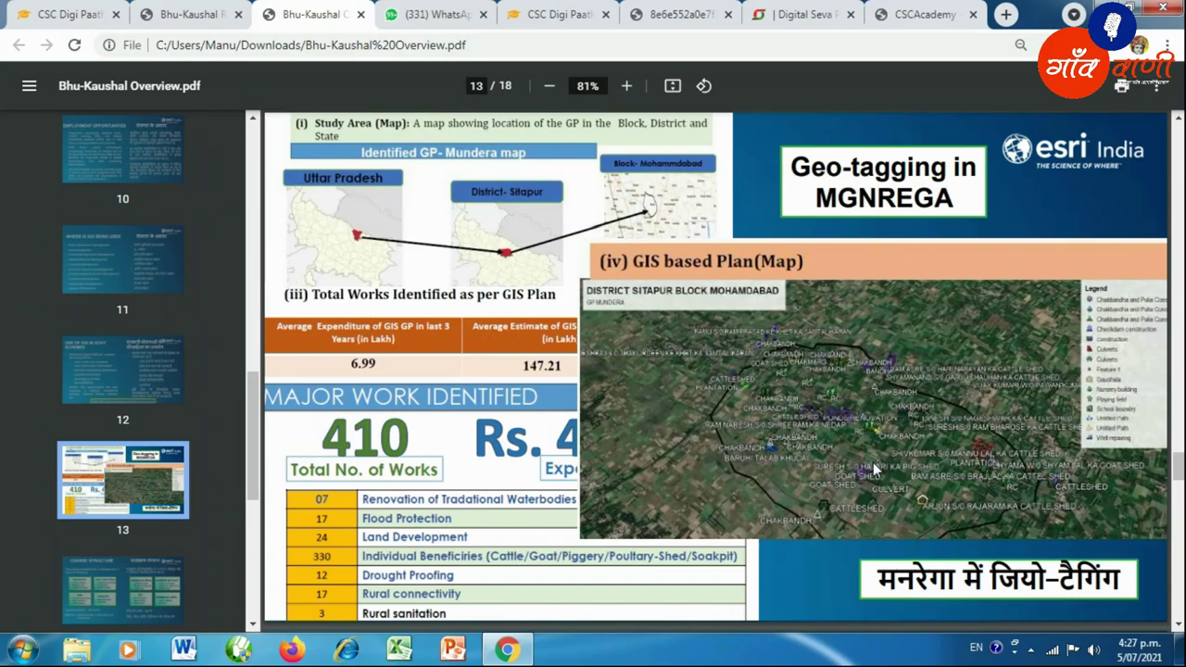
# Read the Course Structure and ArcGIS online log-in pages of the overview, pages 14 to 16, and return to page 1.
pyautogui.click(127, 587)
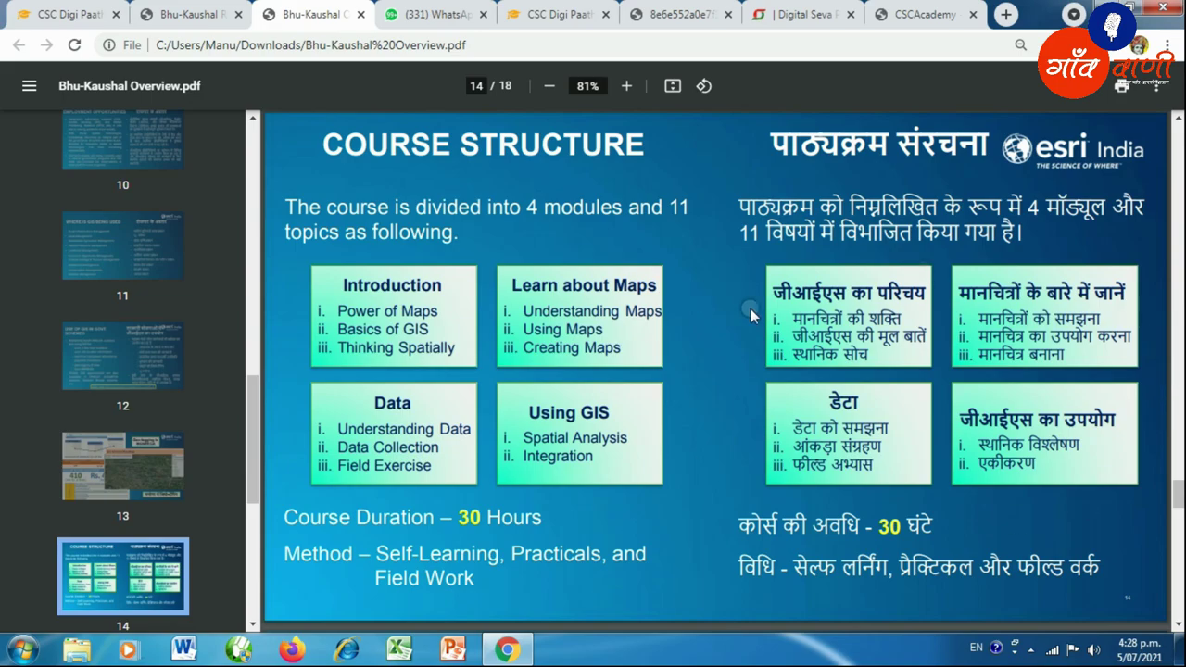
pyautogui.scroll(-2, 134, 514)
pyautogui.click(145, 532)
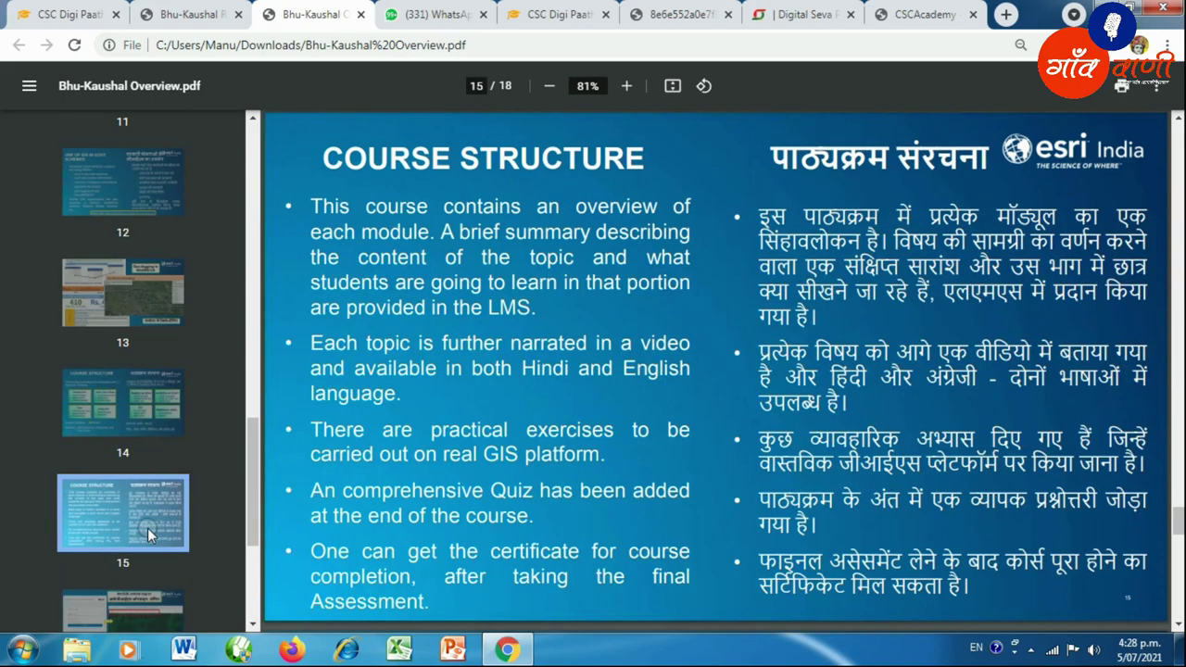
pyautogui.scroll(-2, 151, 526)
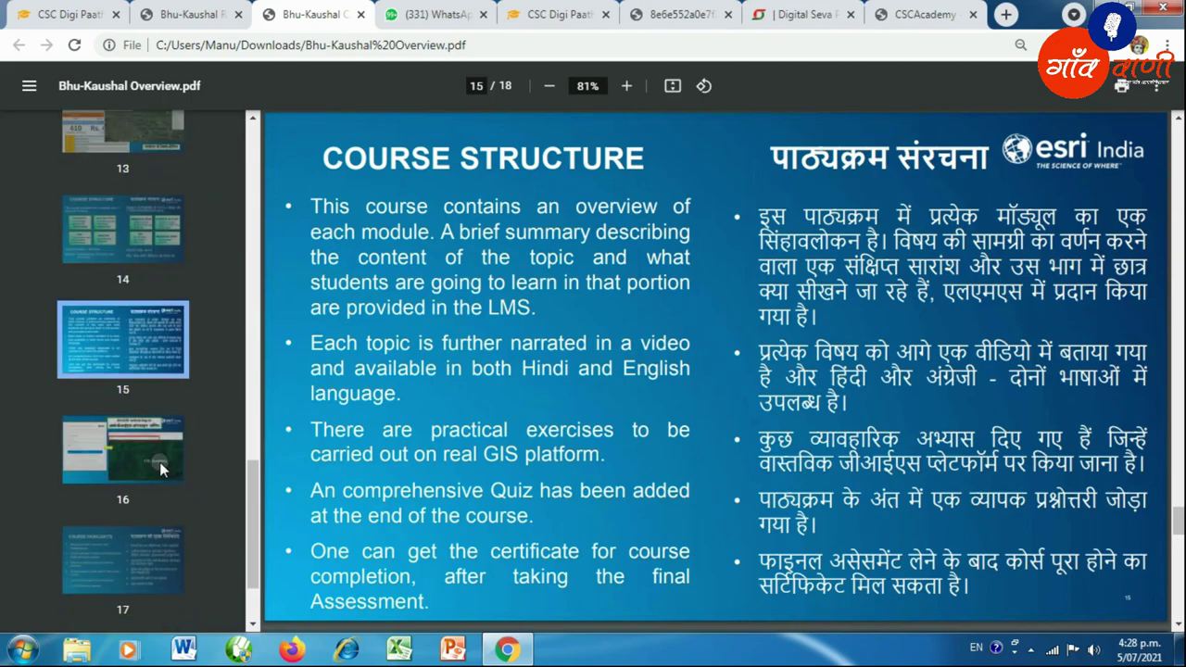
pyautogui.click(164, 470)
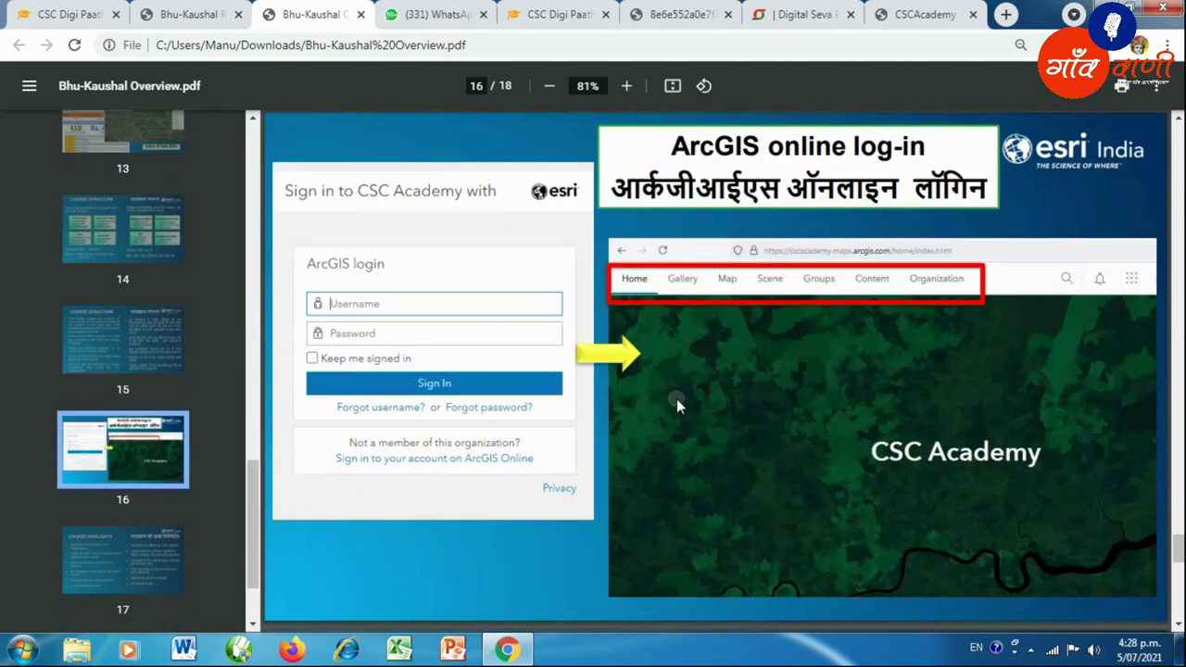
pyautogui.scroll(-2, 159, 496)
pyautogui.scroll(15, 153, 269)
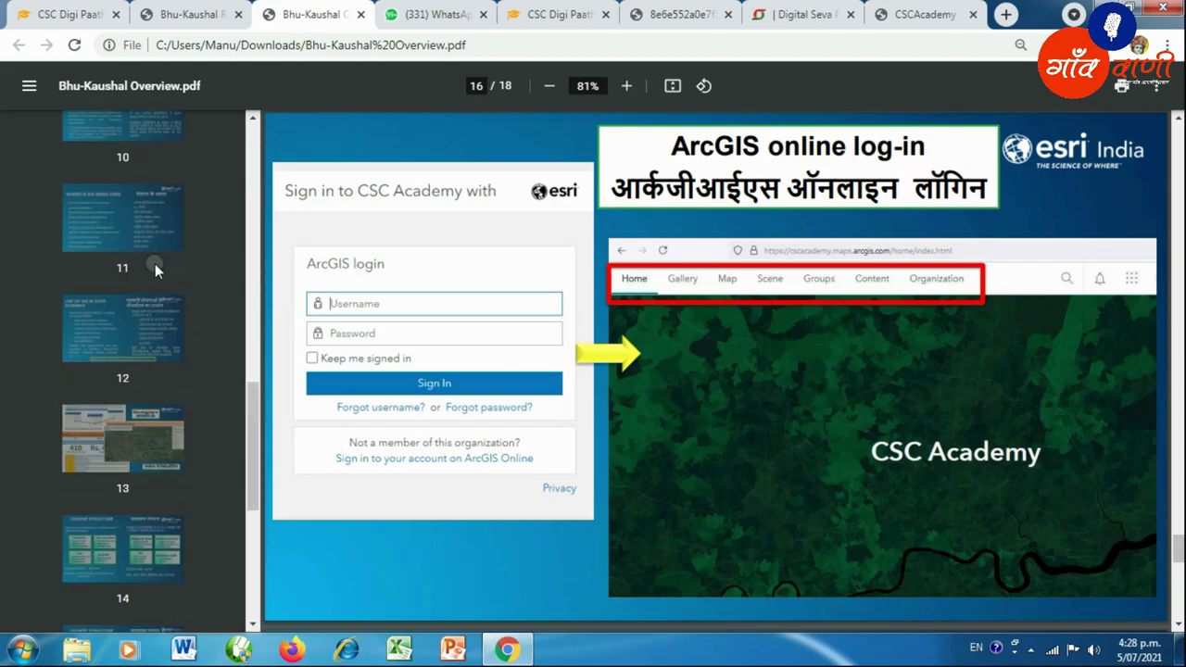
pyautogui.click(120, 162)
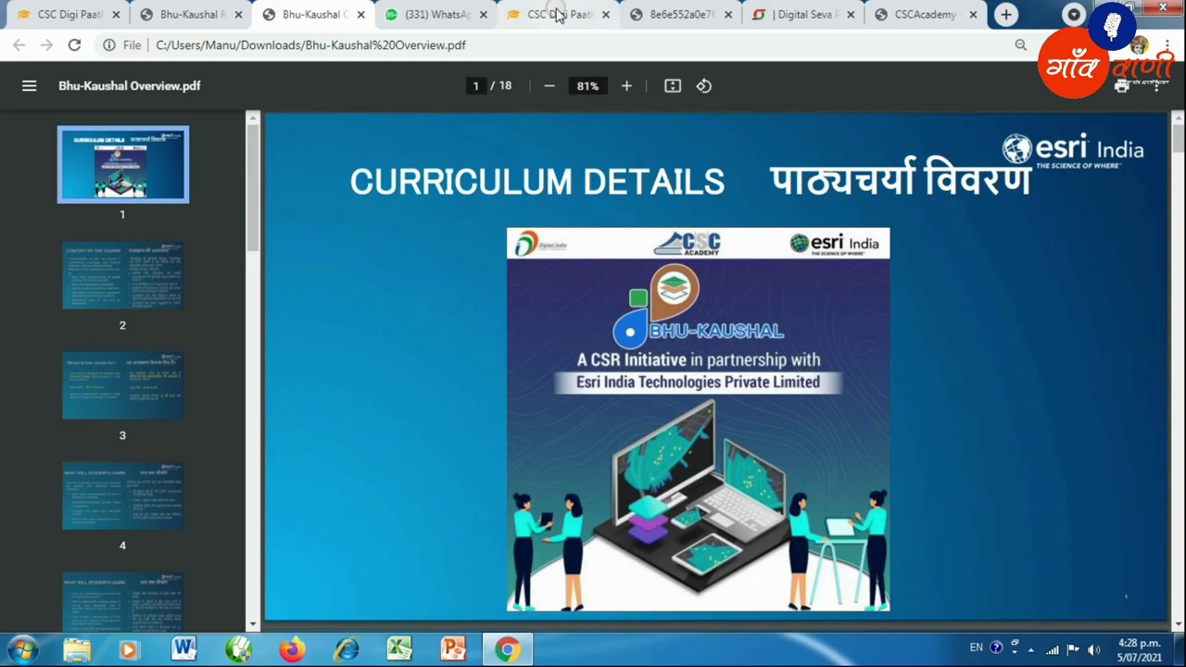
# Switch to the second Digi Paathshala course page, try to open the student dashboard, and go back to the course details.
pyautogui.click(920, 14)
pyautogui.click(817, 15)
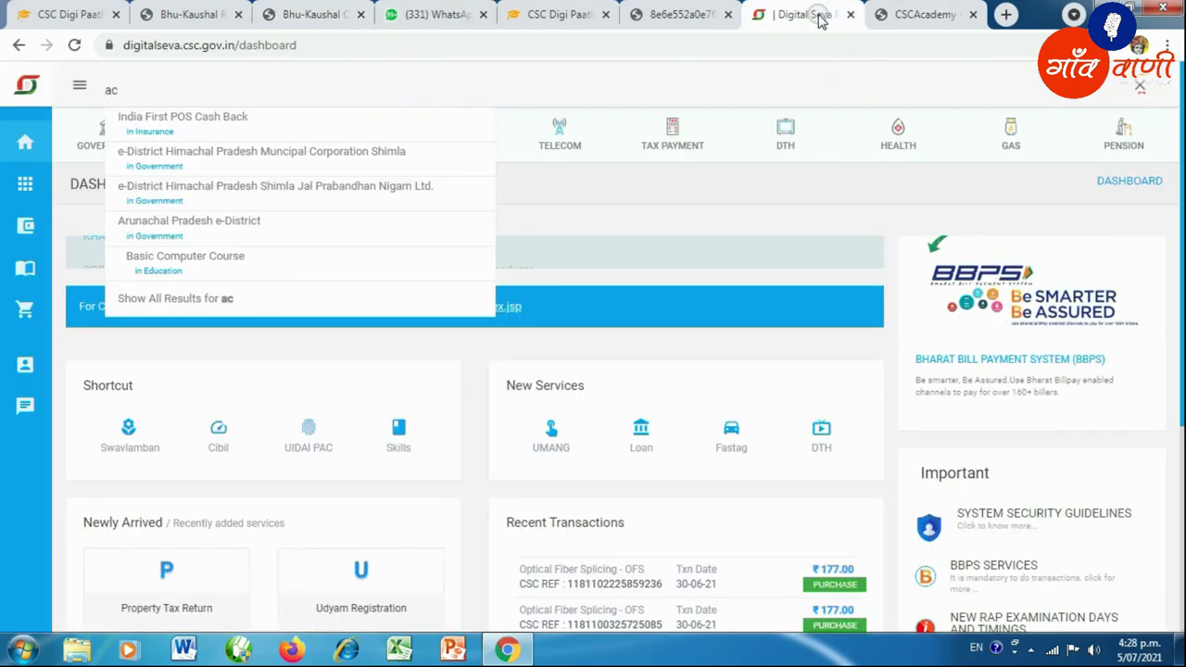
pyautogui.click(665, 15)
pyautogui.click(556, 14)
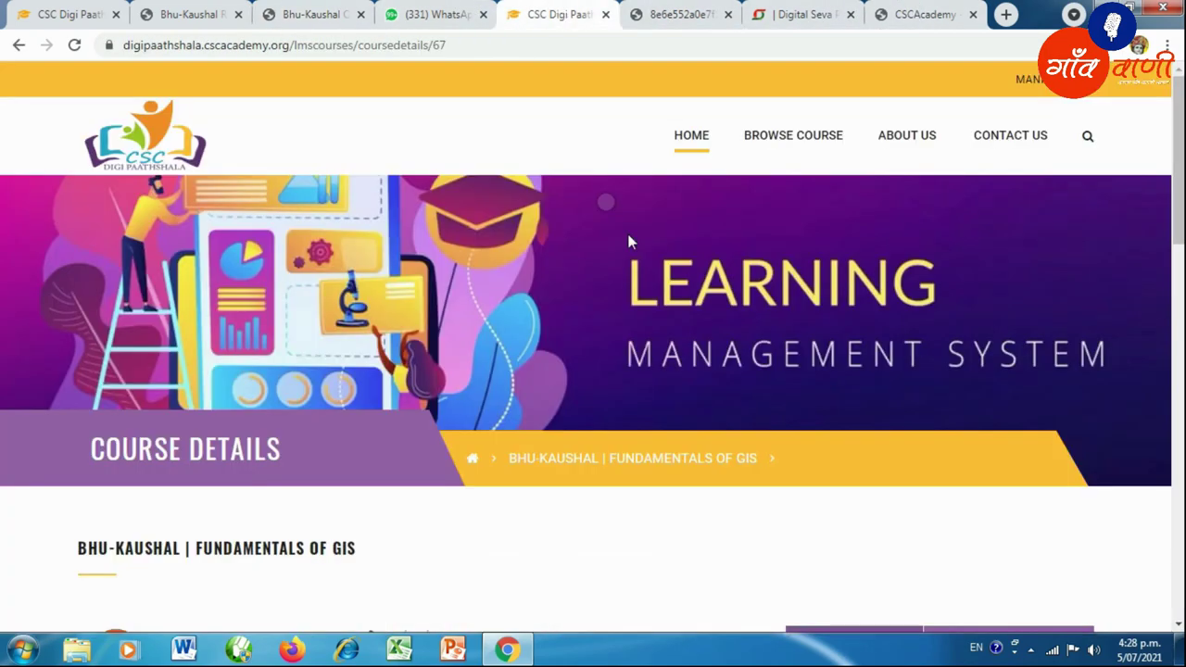
pyautogui.click(1052, 79)
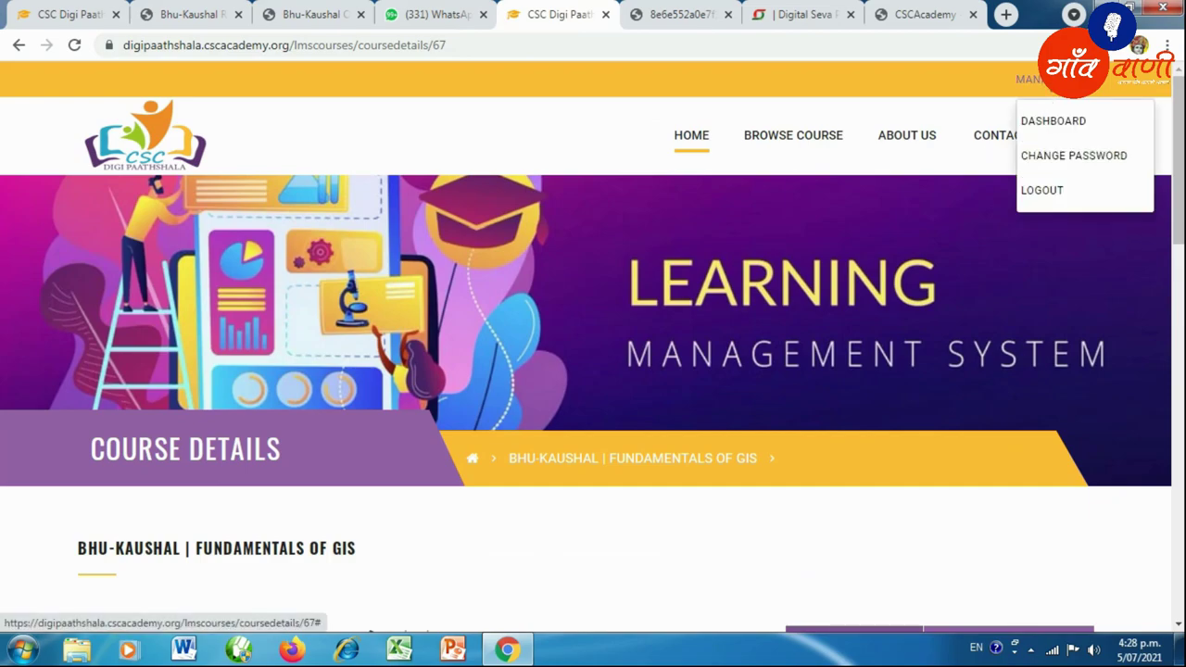
pyautogui.click(1047, 133)
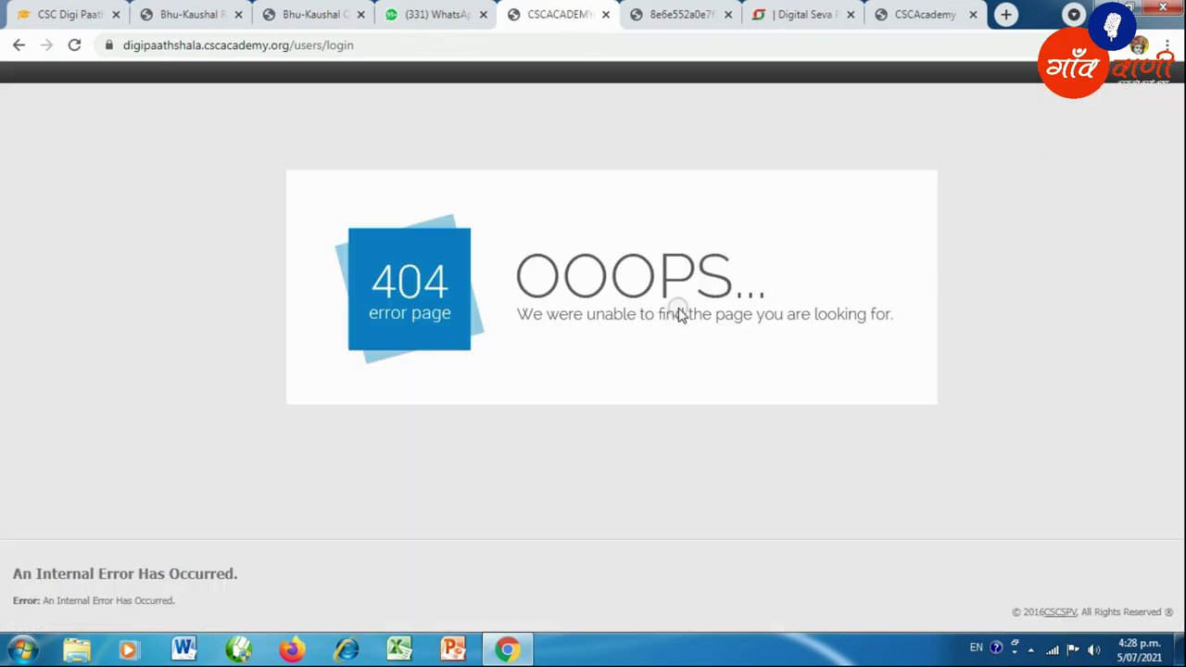
pyautogui.click(19, 44)
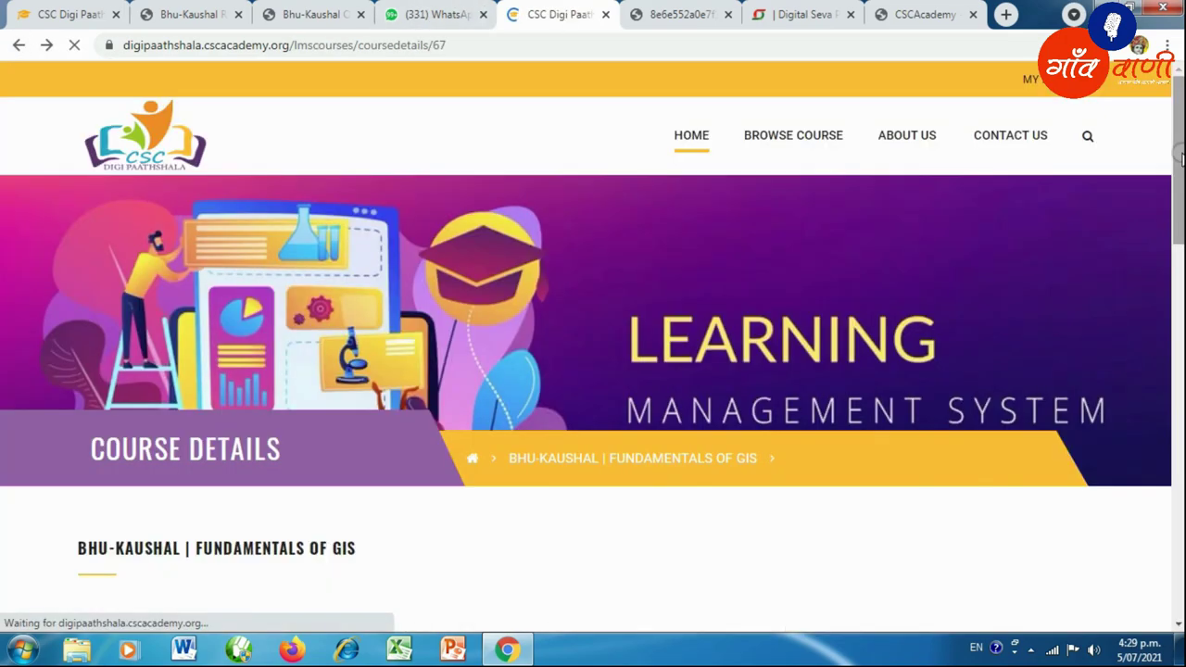
# Open the Digi Paathshala student login page and start entering the username.
pyautogui.moveTo(1047, 83)
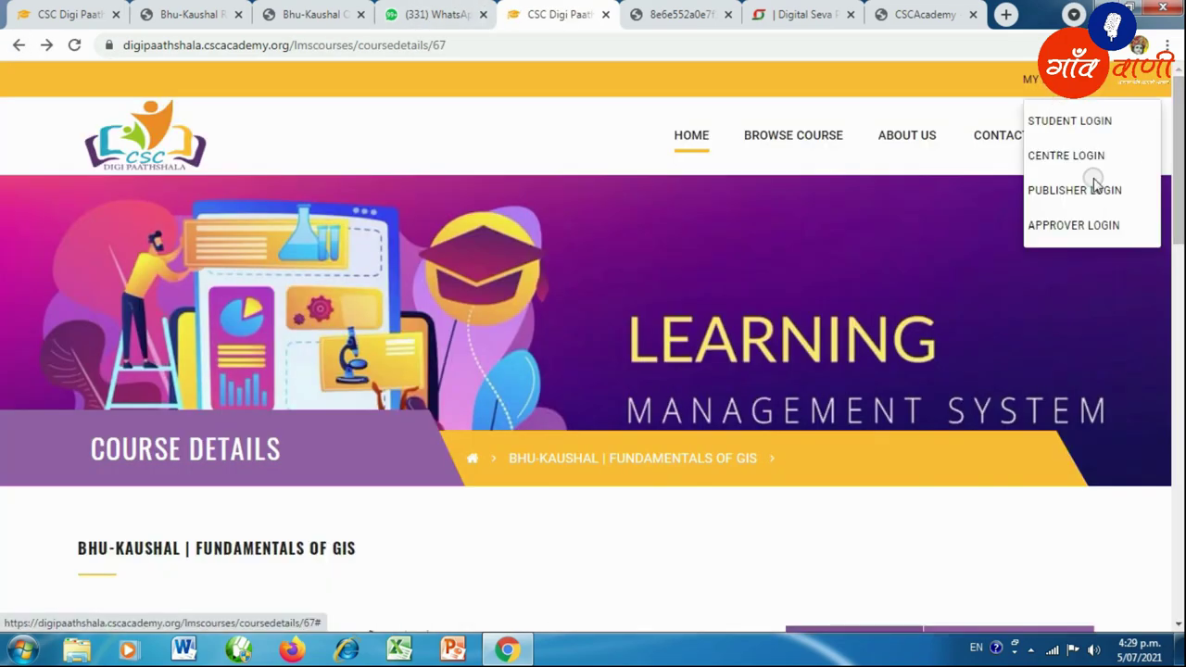
pyautogui.click(1066, 124)
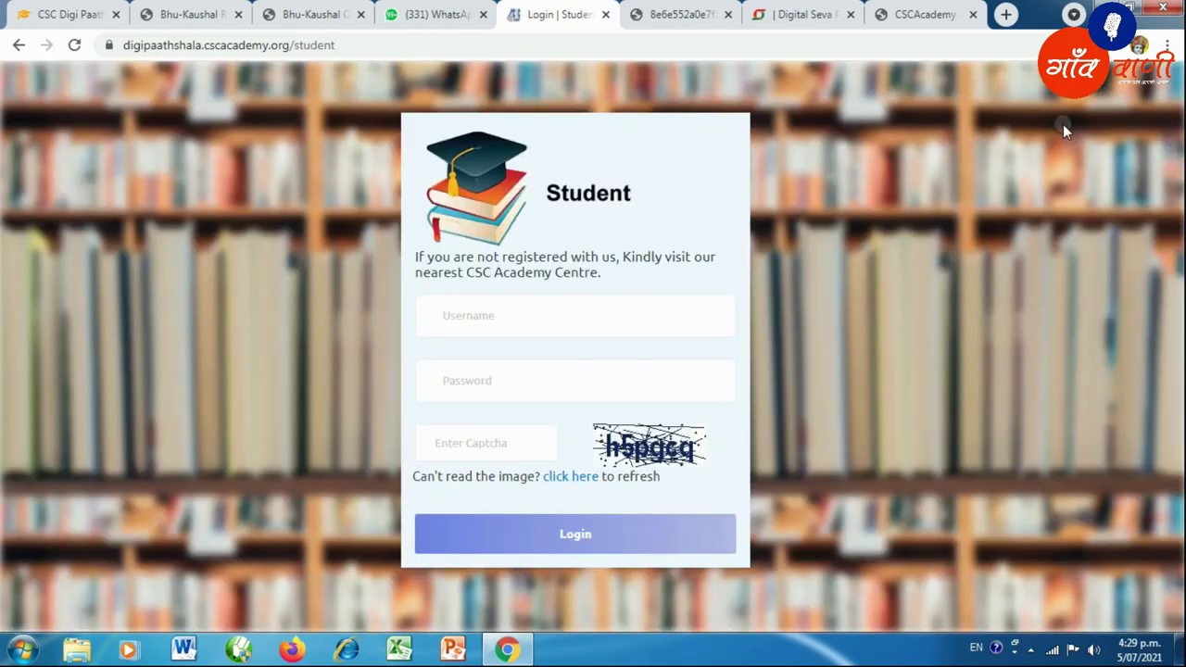
pyautogui.click(479, 321)
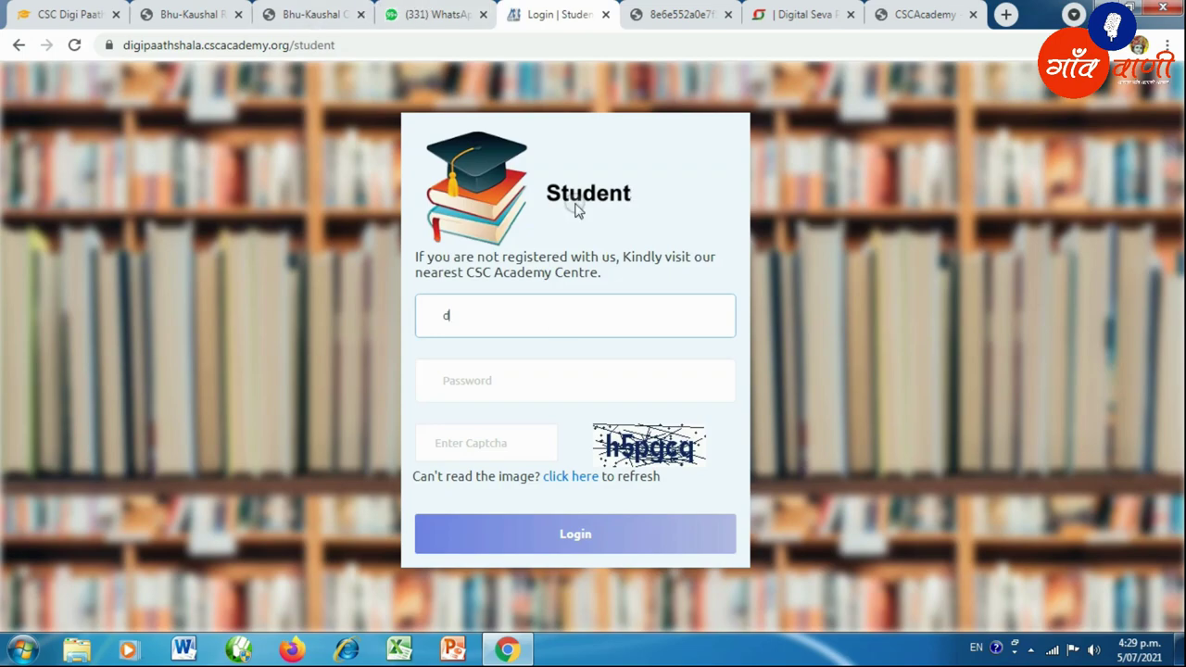
# Switch to WhatsApp Web, open the marketing contact's chat and copy the student's e-mail address from it.
pyautogui.click(431, 14)
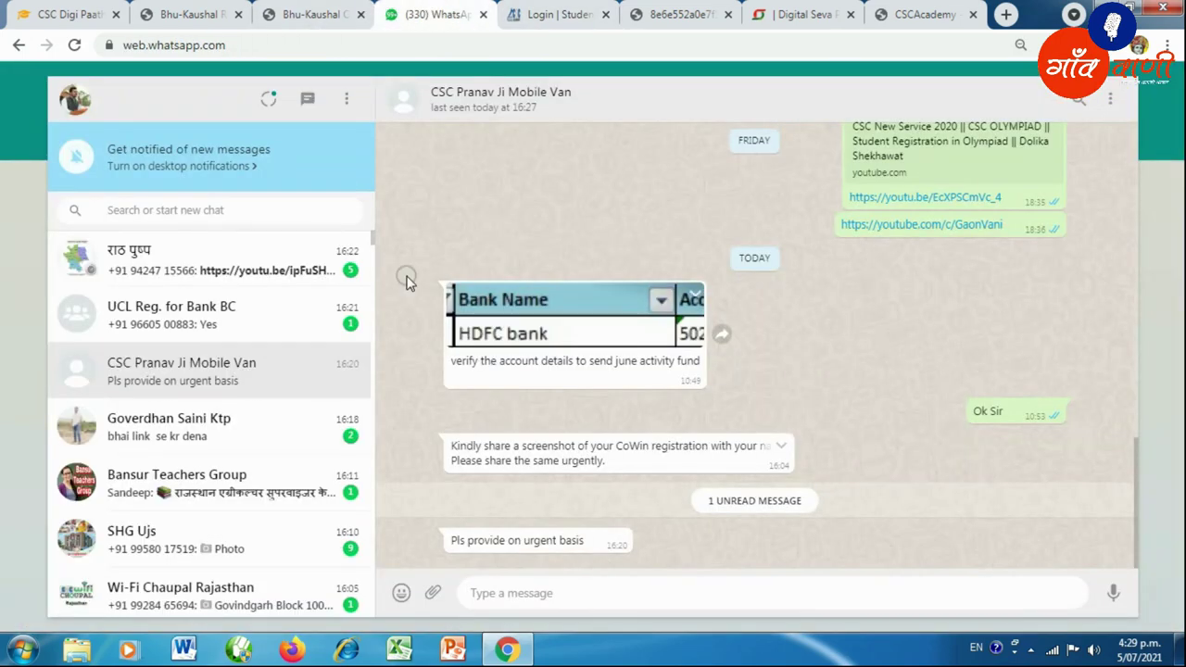
pyautogui.scroll(-5, 167, 463)
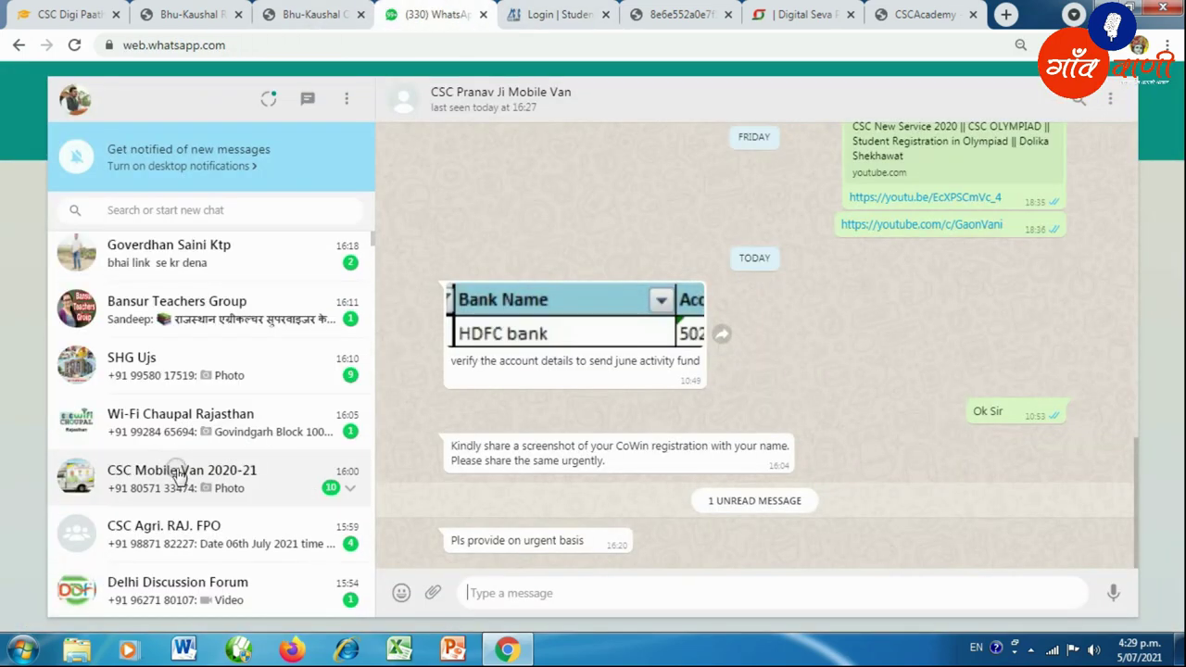
pyautogui.click(181, 450)
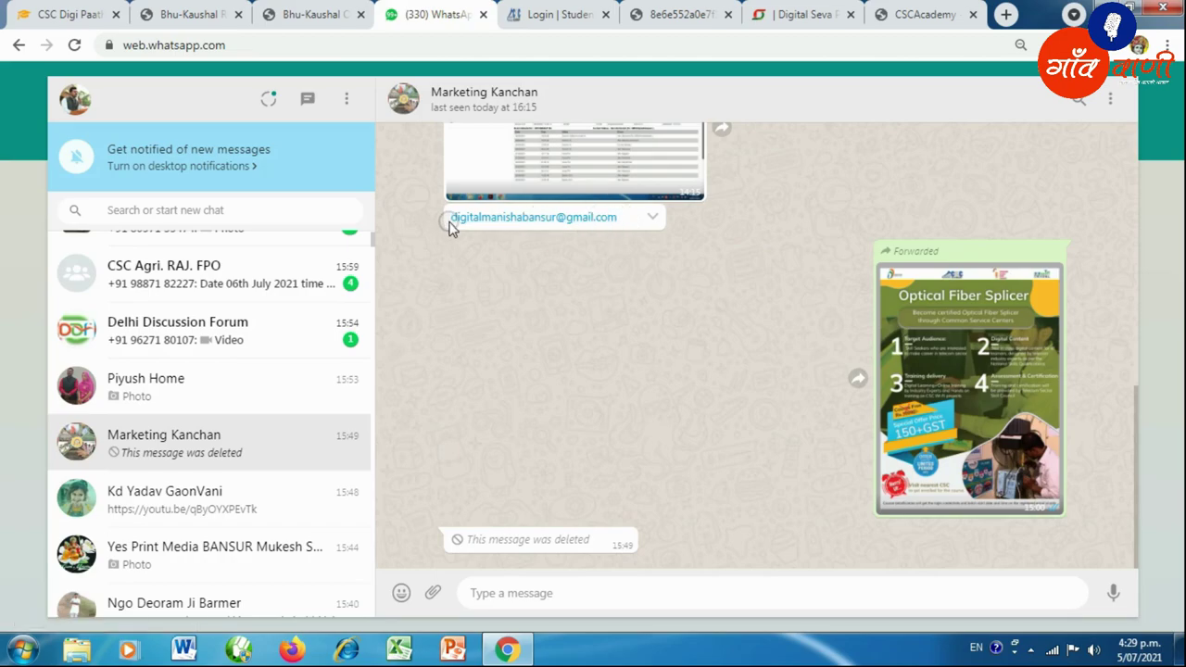
pyautogui.moveTo(449, 223); pyautogui.dragTo(643, 222)
pyautogui.hotkey('ctrl', 'c')
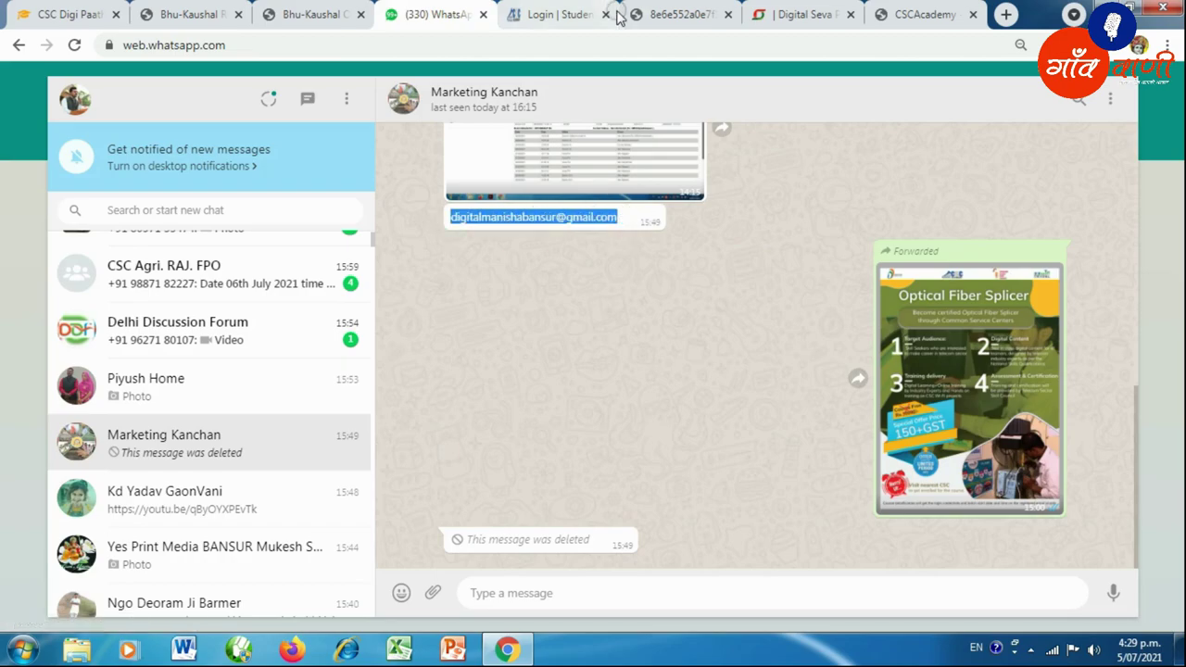
# Look at the Bhu-Kaushal Registration Manual PDF and return to the Bhu Kaushal student form on CSC Academy.
pyautogui.click(819, 10)
pyautogui.click(923, 14)
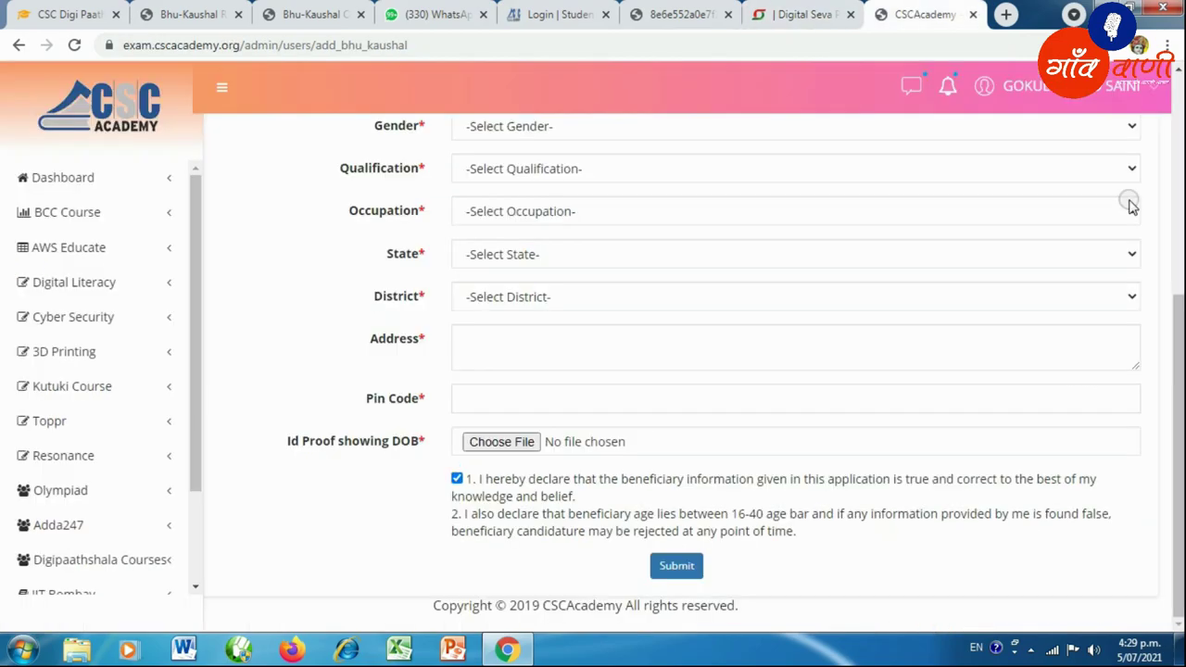
pyautogui.click(74, 14)
pyautogui.click(162, 13)
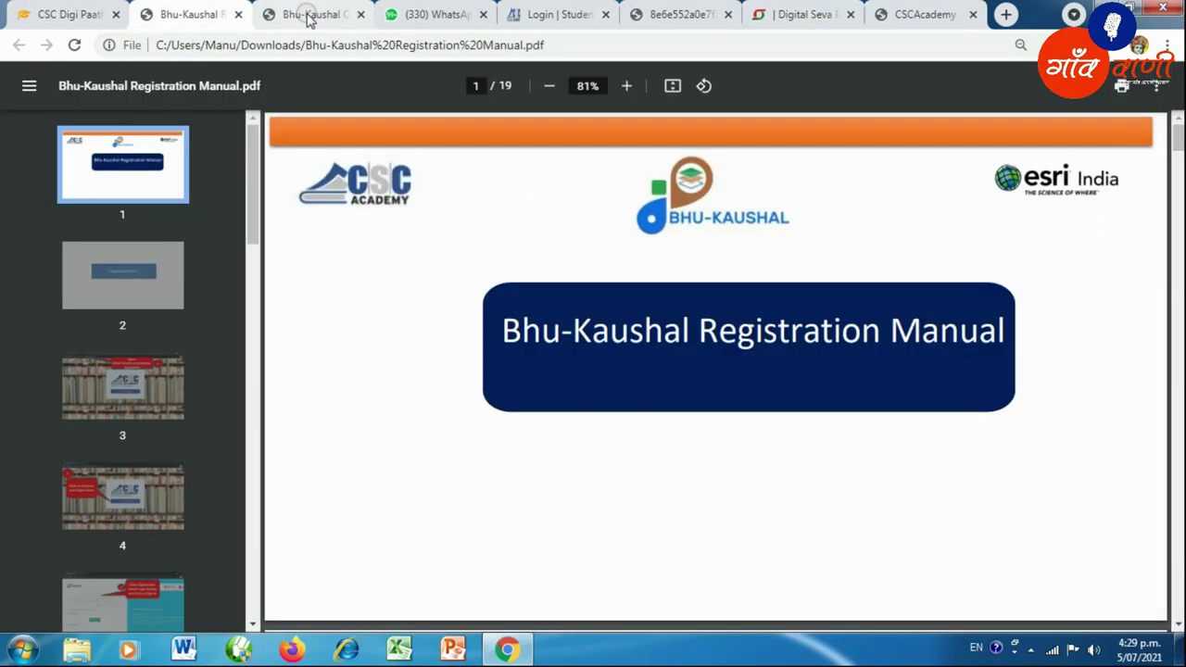
pyautogui.click(357, 14)
pyautogui.click(927, 14)
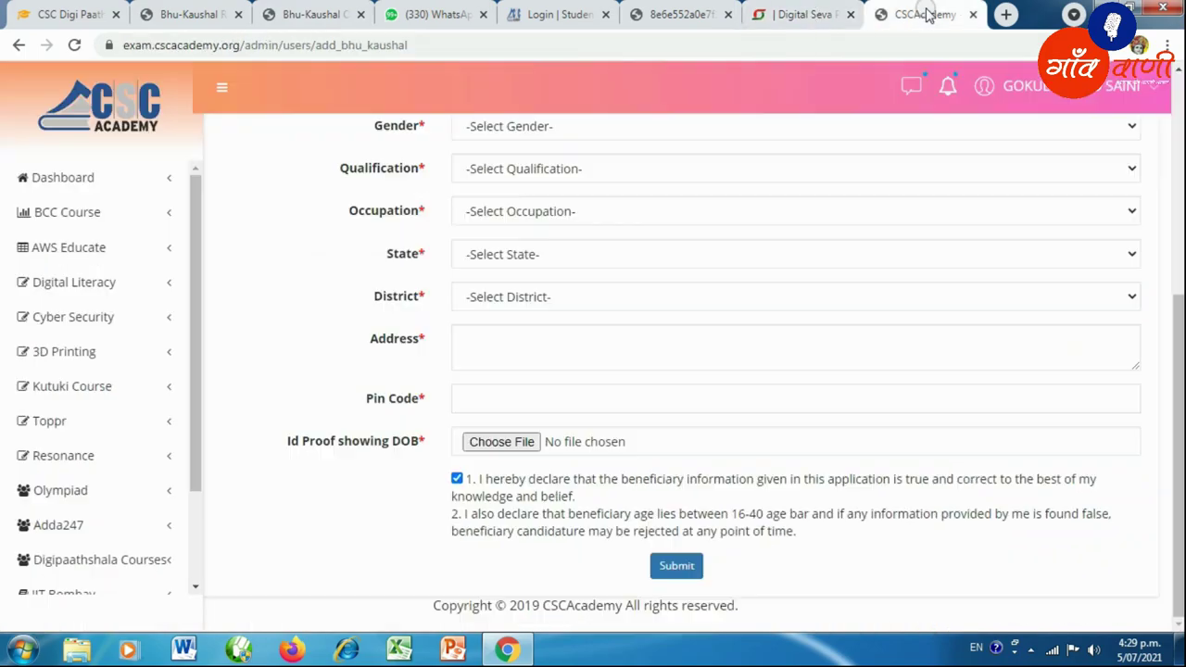
# Return to the student login page and try to log in with the student's e-mail, account password and captcha.
pyautogui.scroll(4, 868, 117)
pyautogui.click(556, 14)
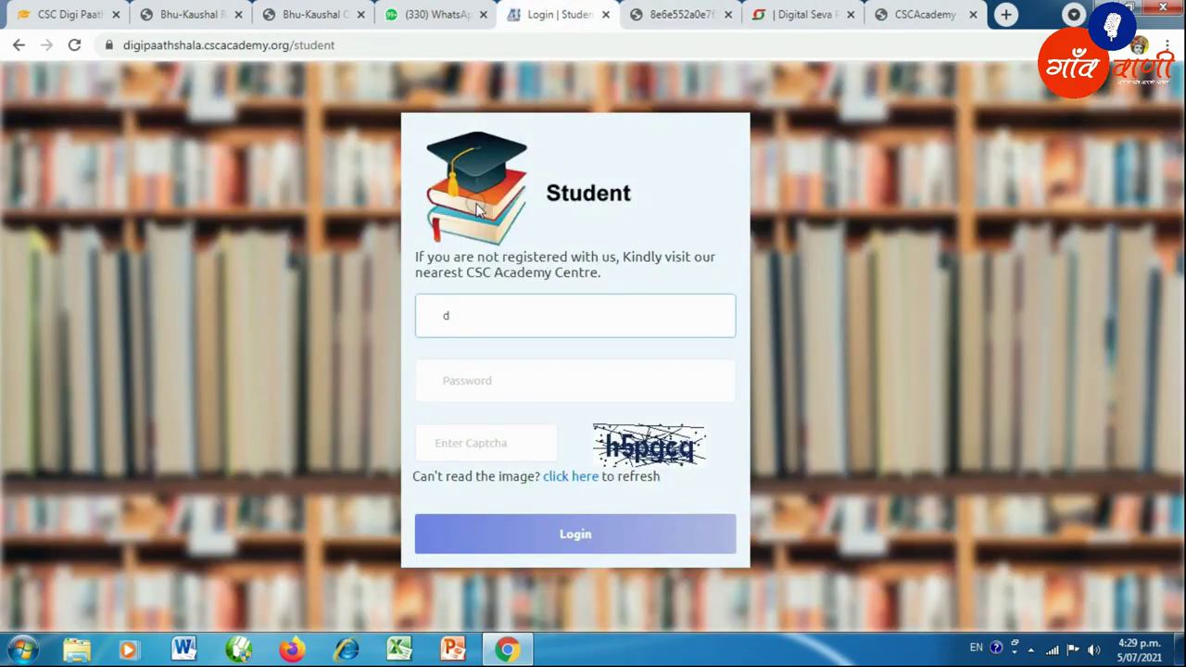
pyautogui.moveTo(479, 315); pyautogui.dragTo(412, 318)
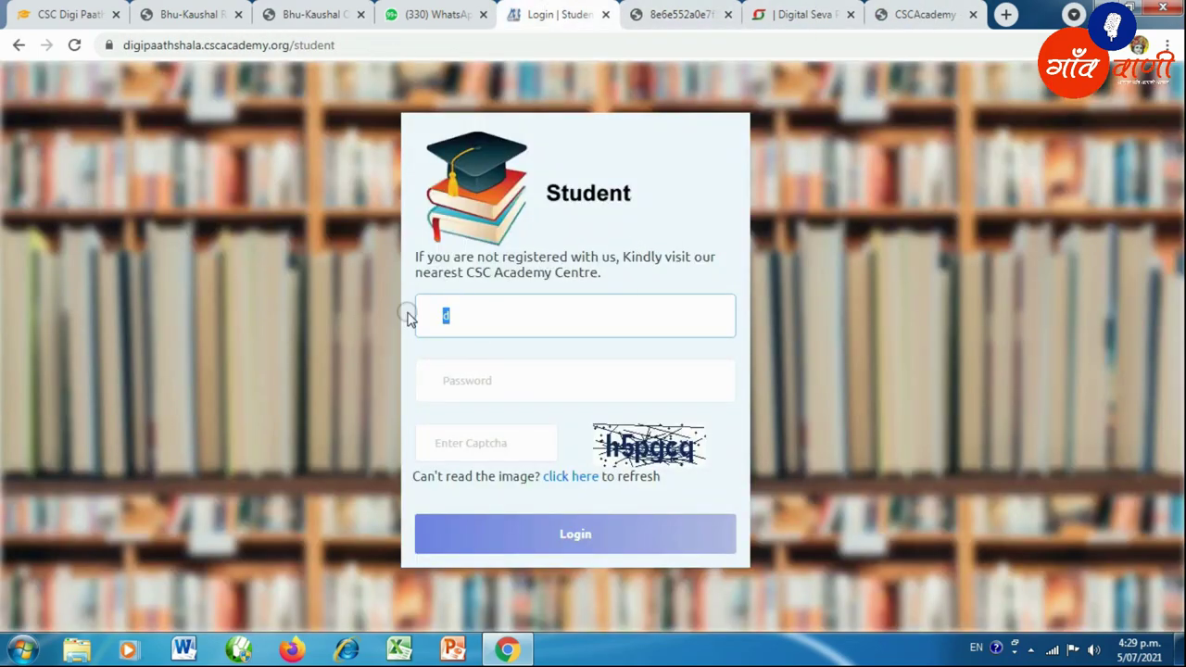
pyautogui.hotkey('ctrl', 'v')
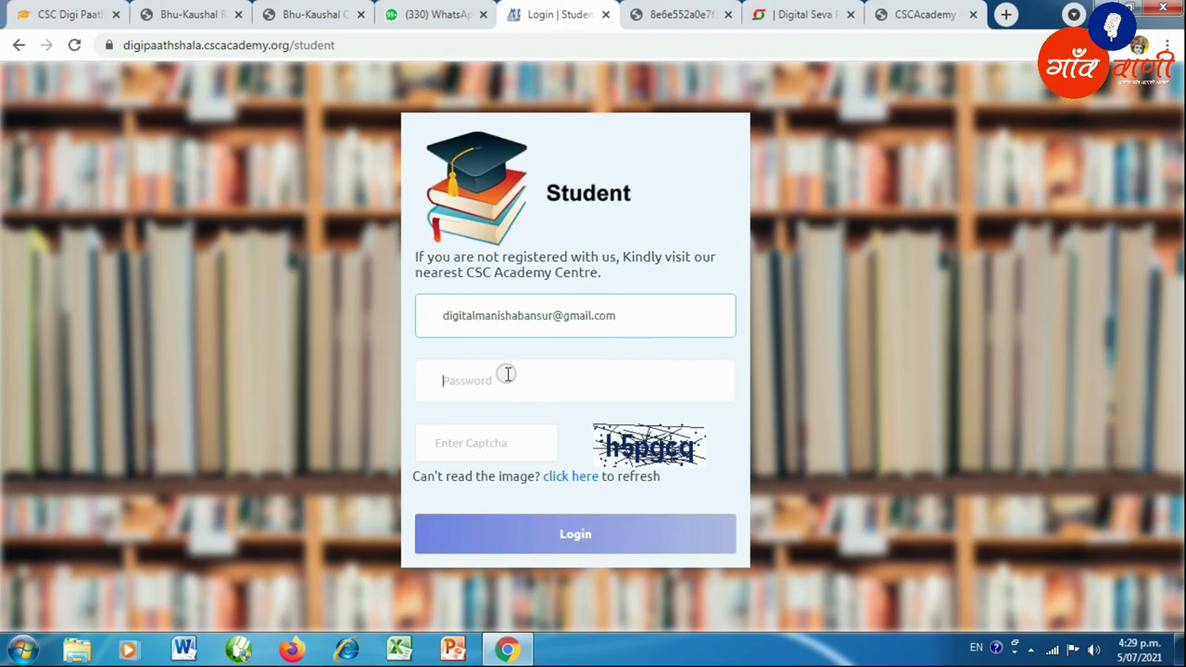
pyautogui.click(506, 376)
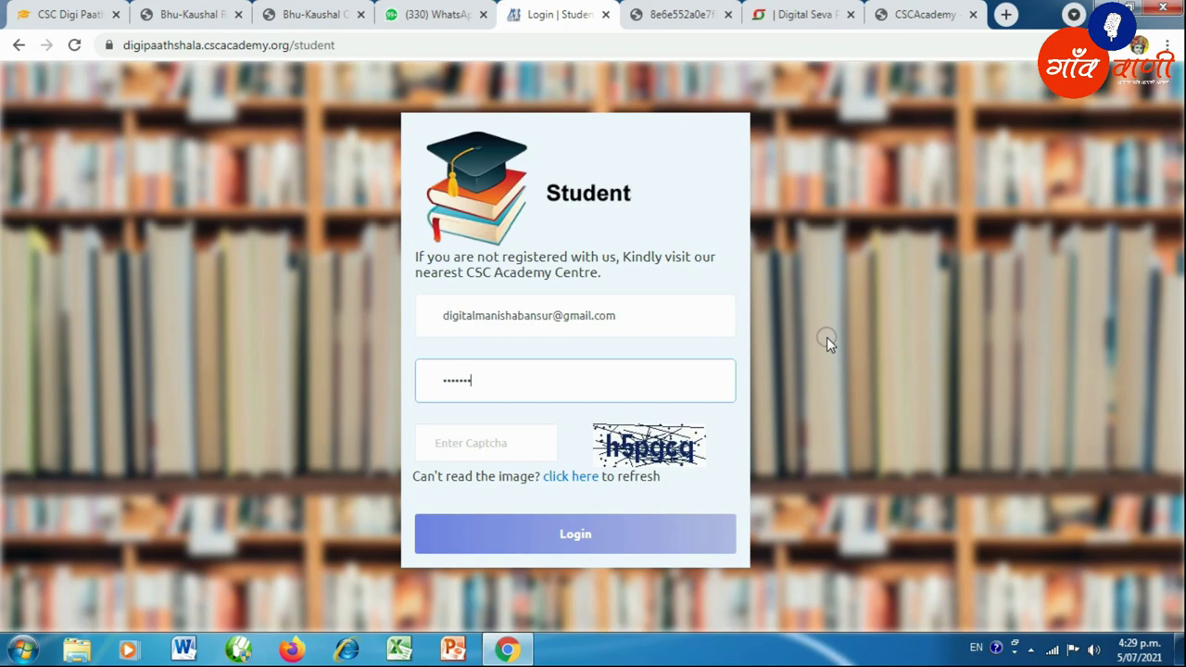
pyautogui.click(480, 442)
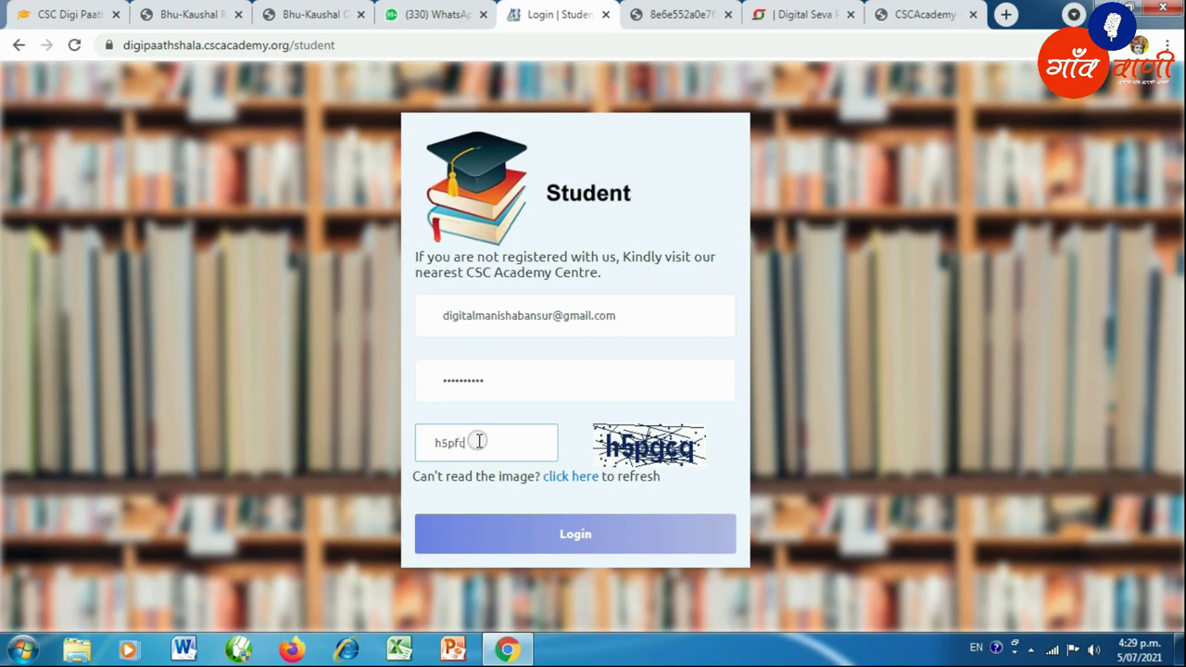
pyautogui.click(545, 545)
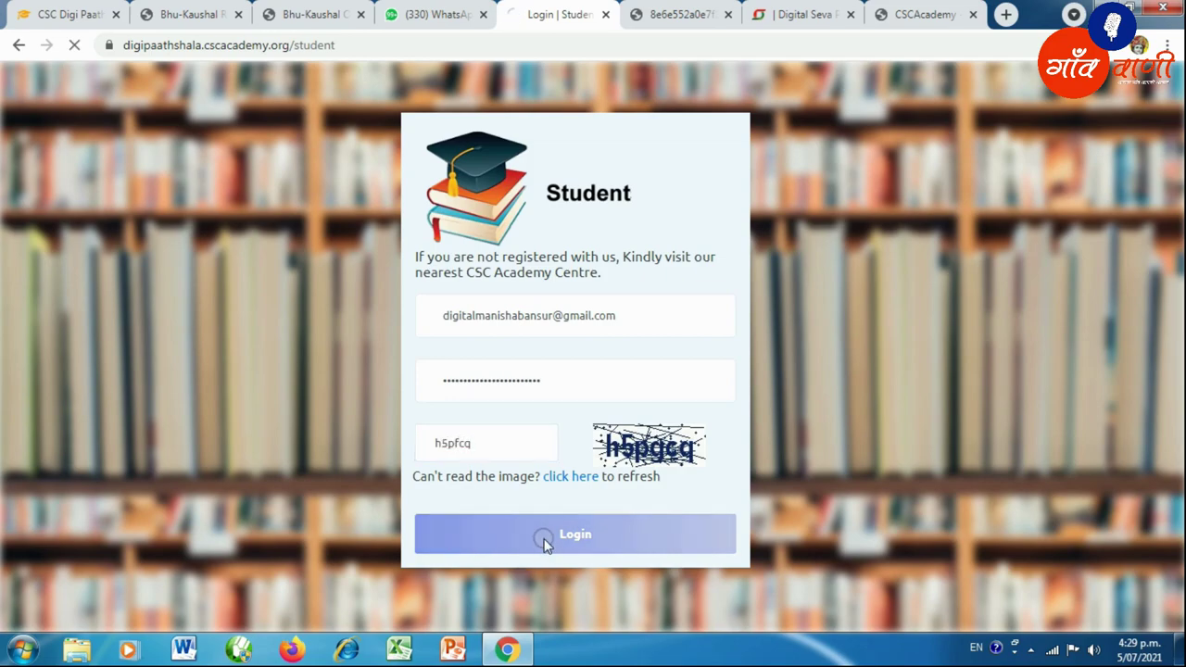
# Log in to the student account with the student's e-mail, account password and the new captcha, and dismiss the login message.
pyautogui.click(485, 351)
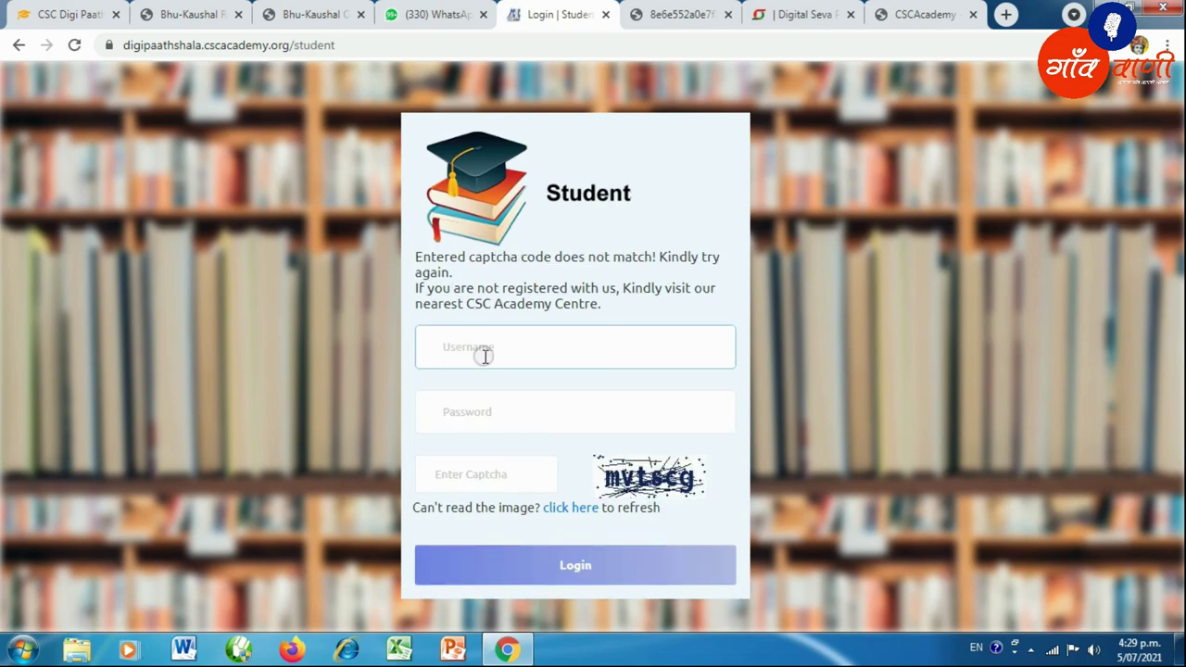
pyautogui.hotkey('ctrl', 'v')
pyautogui.click(523, 403)
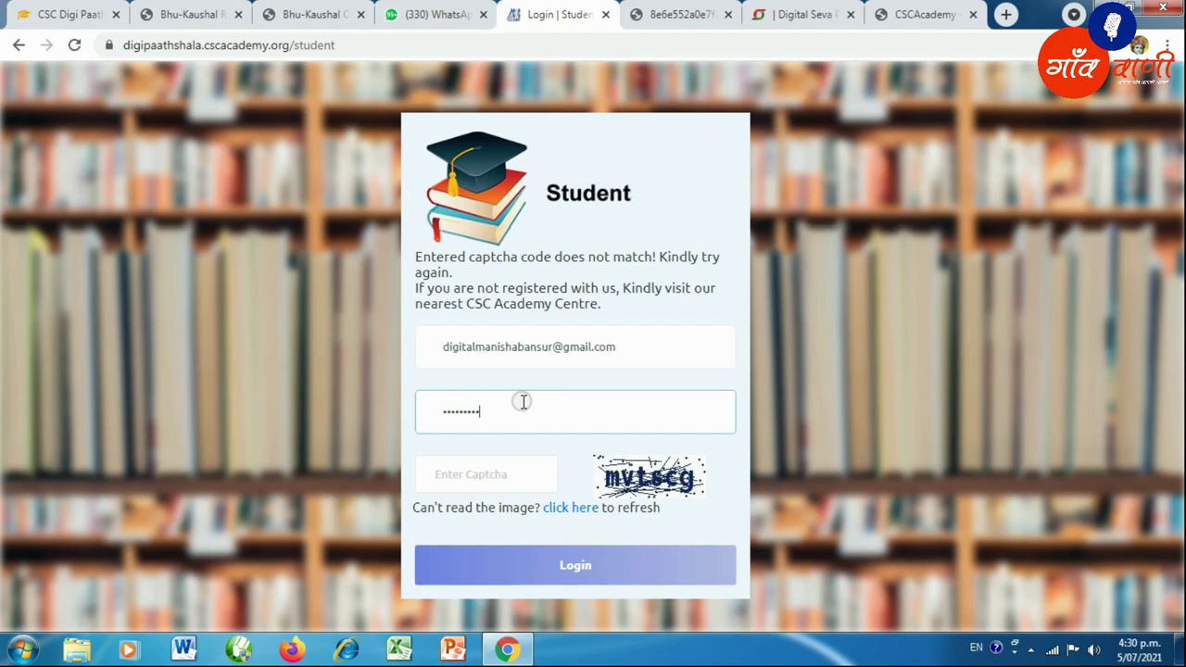
pyautogui.click(447, 471)
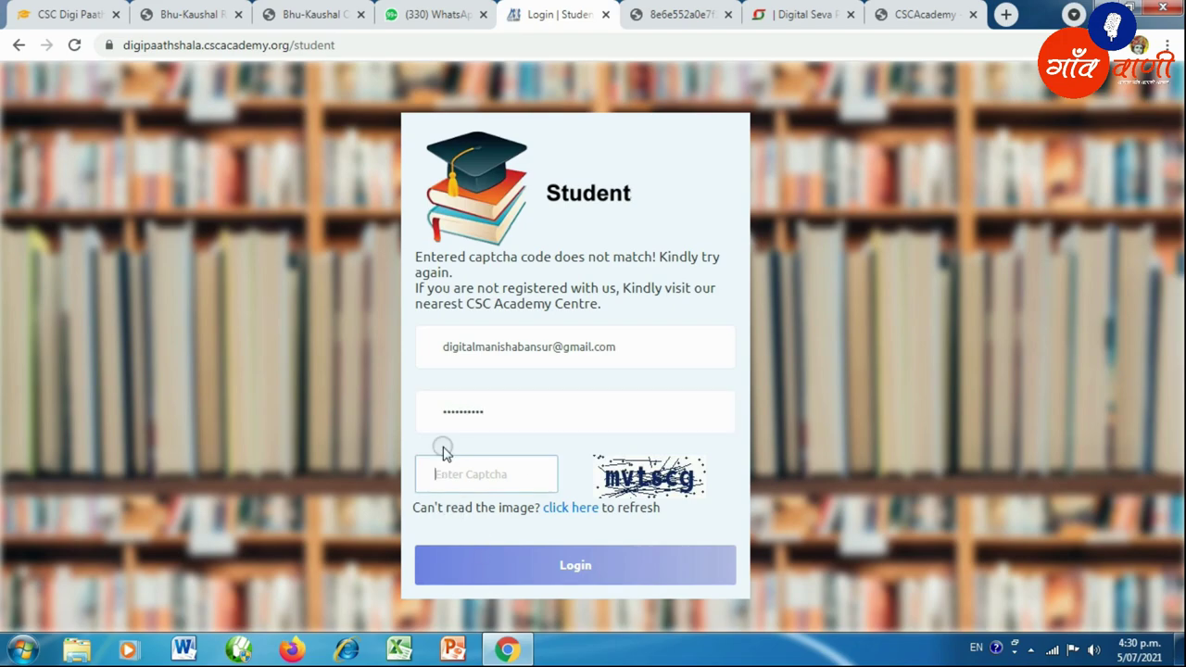
pyautogui.write('mvtscg')
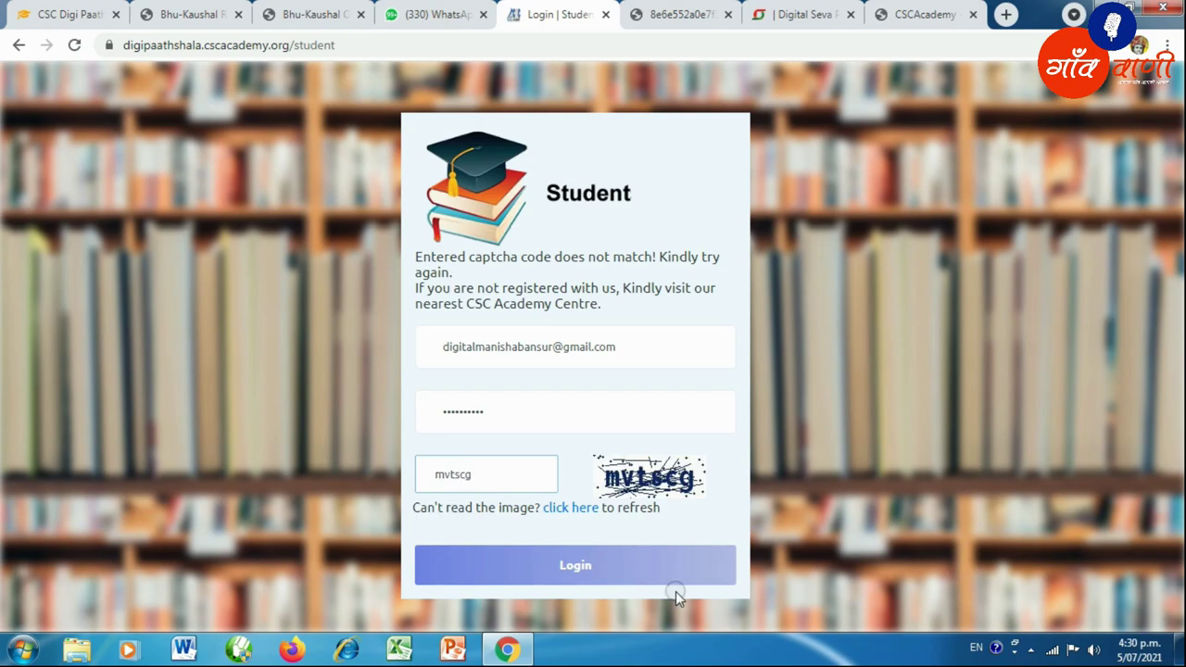
pyautogui.click(583, 566)
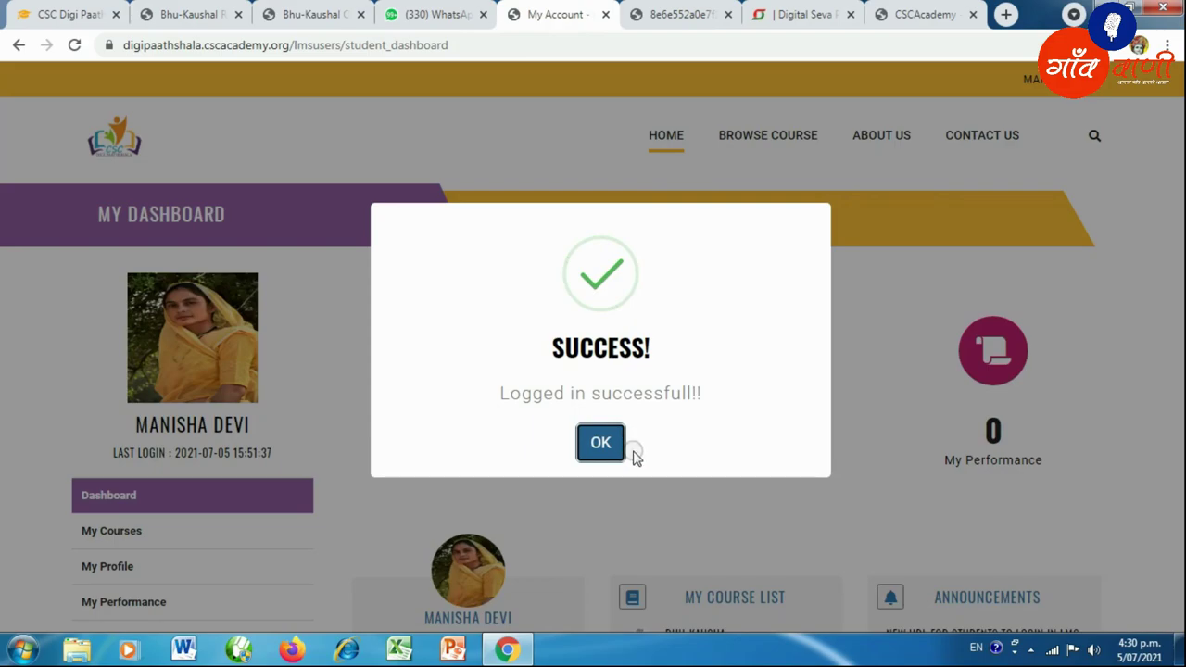
pyautogui.click(602, 445)
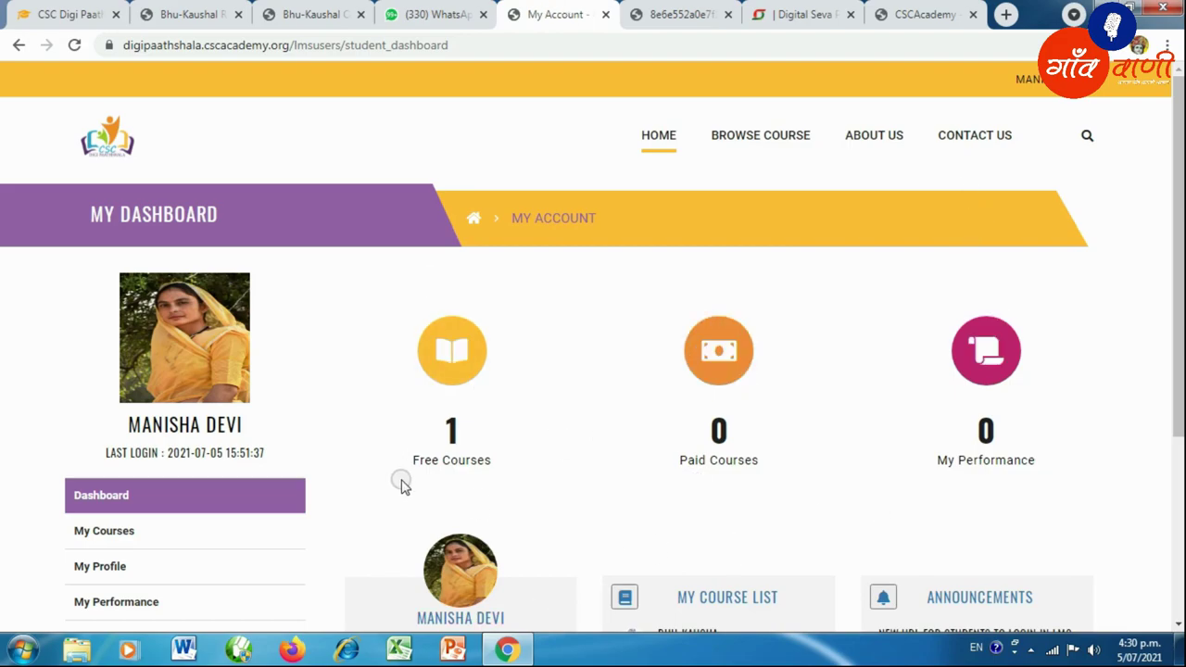
# Open the student's profile and show its Change Profile Photo form.
pyautogui.scroll(-2, 341, 478)
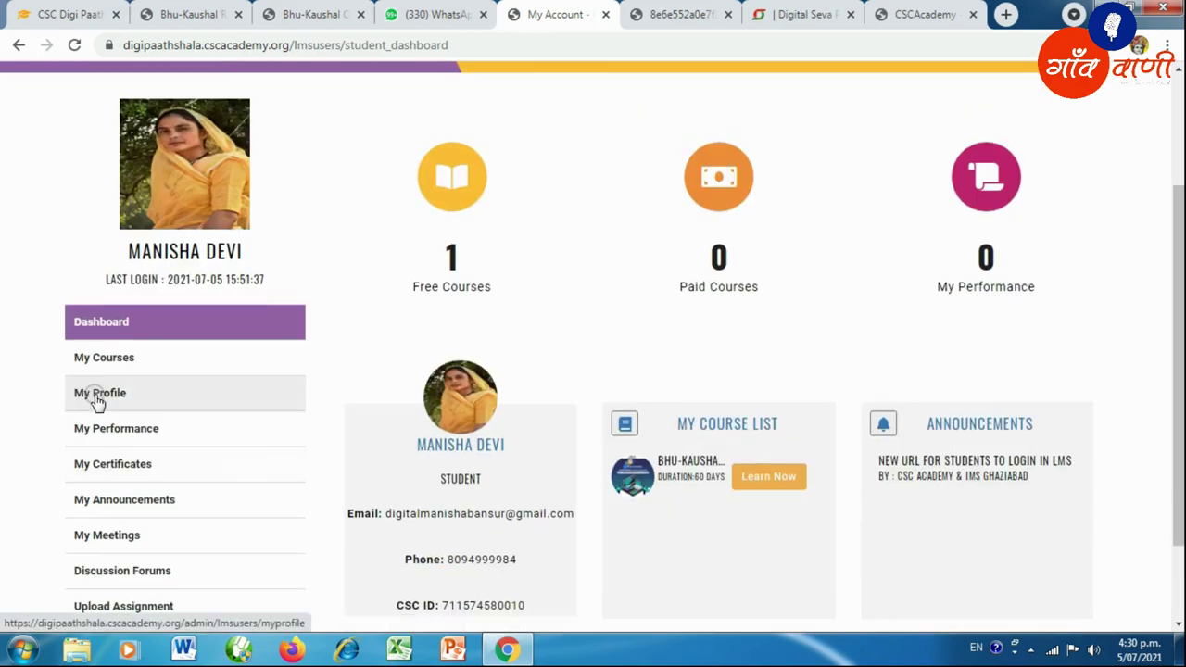
pyautogui.click(97, 399)
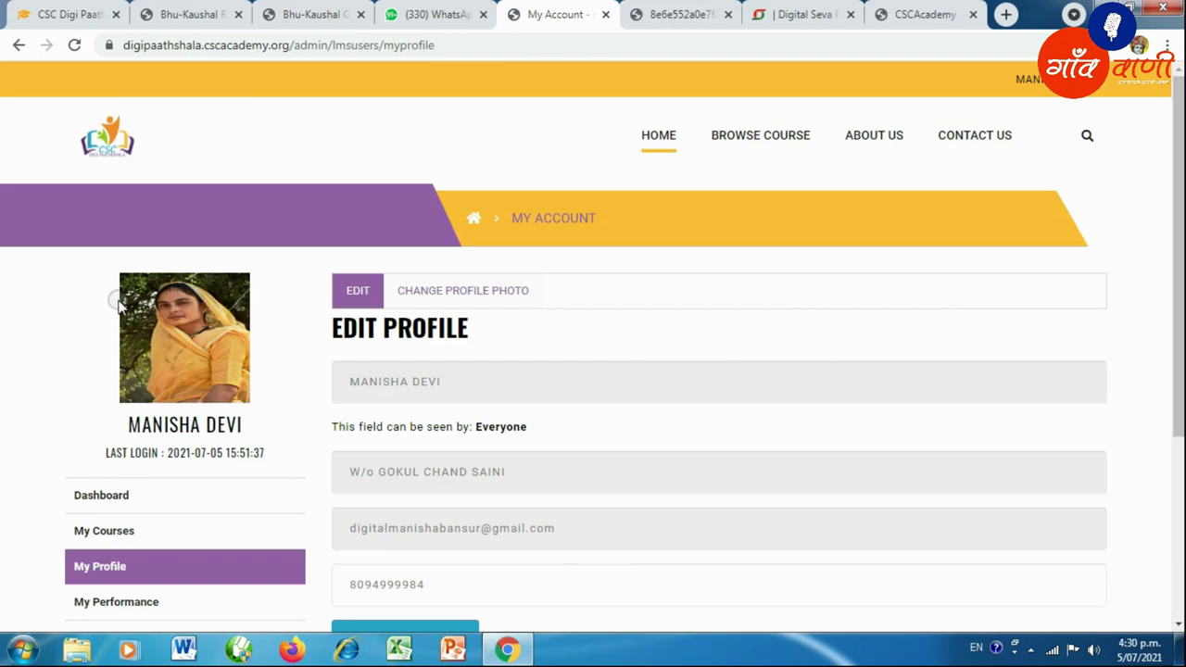
pyautogui.click(454, 290)
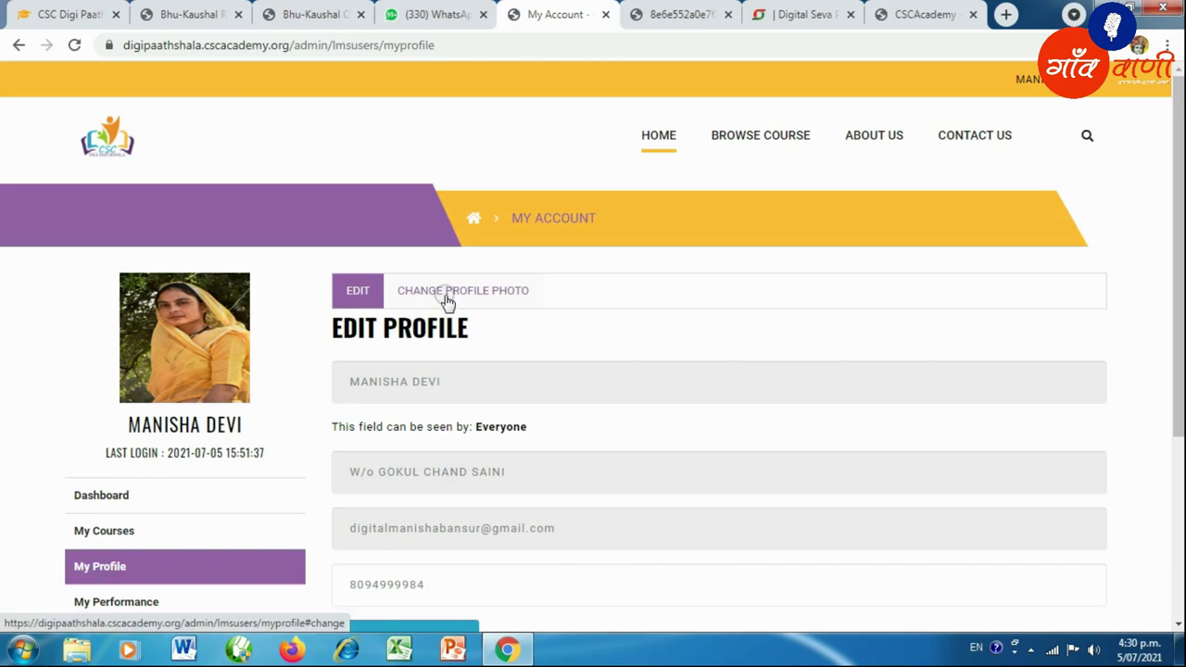
pyautogui.click(357, 410)
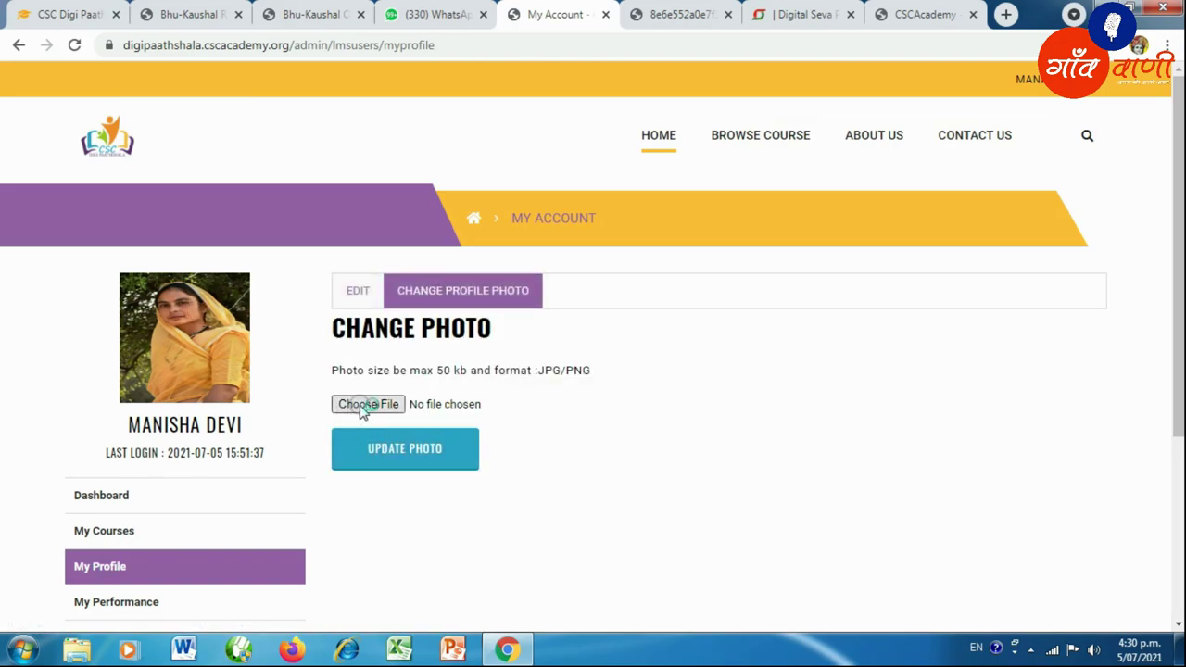
pyautogui.click(548, 273)
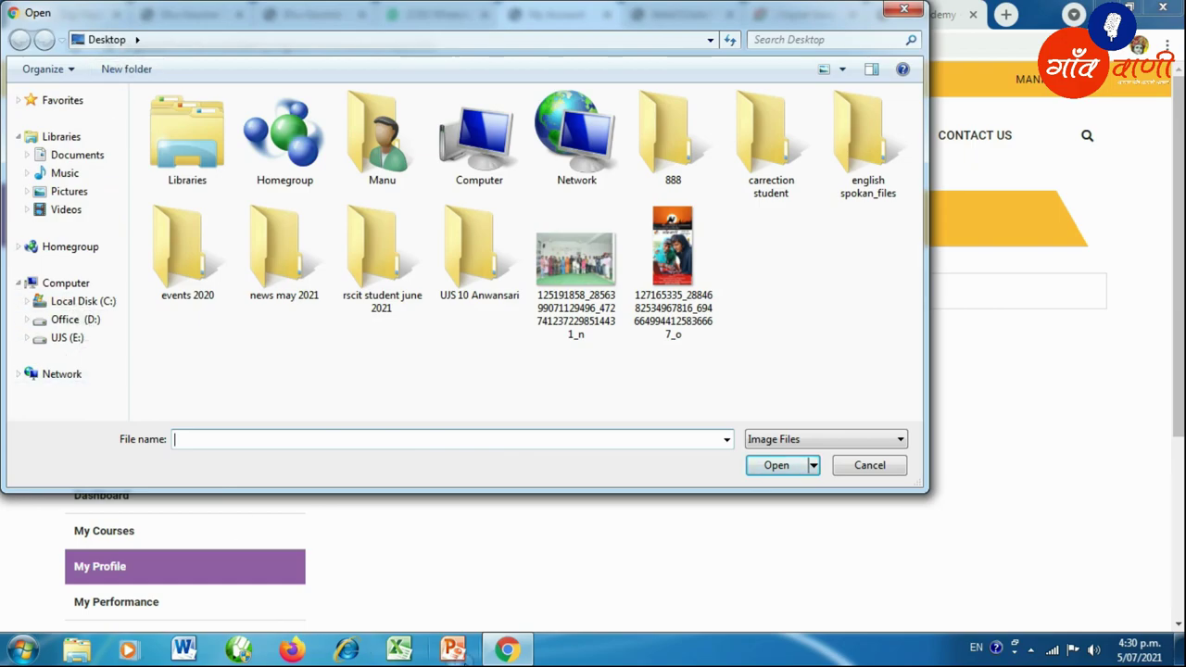
pyautogui.click(672, 264)
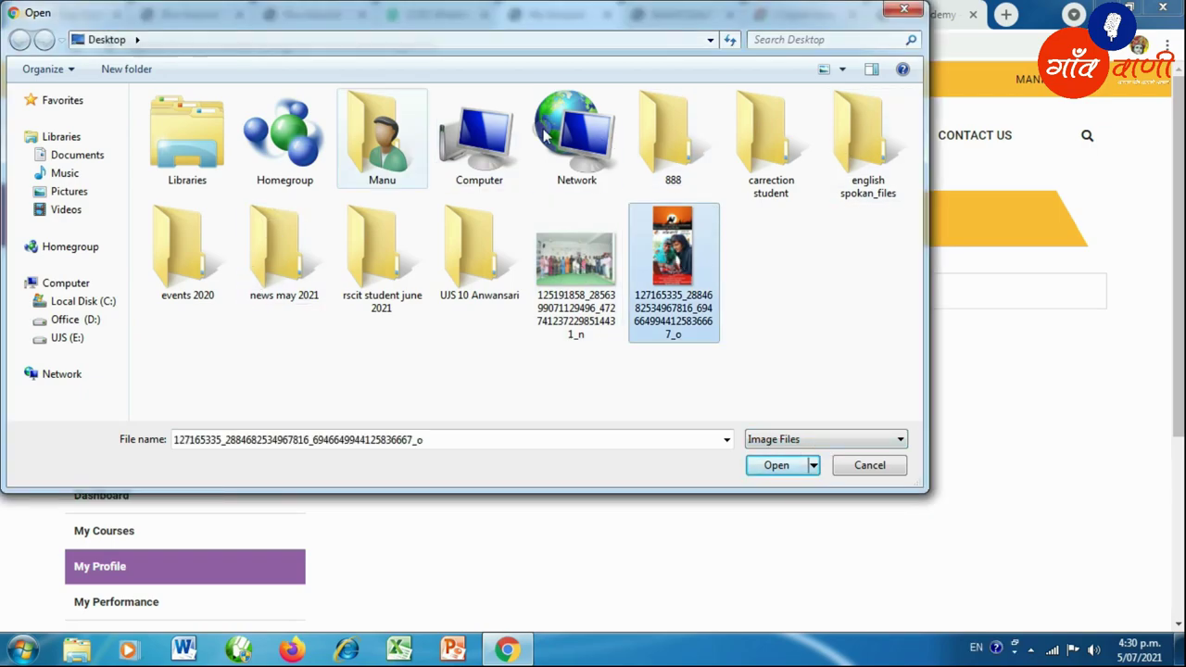
pyautogui.click(903, 8)
# Switch to WhatsApp Web, open the family contact's chat and download the latest forwarded photo.
pyautogui.click(436, 16)
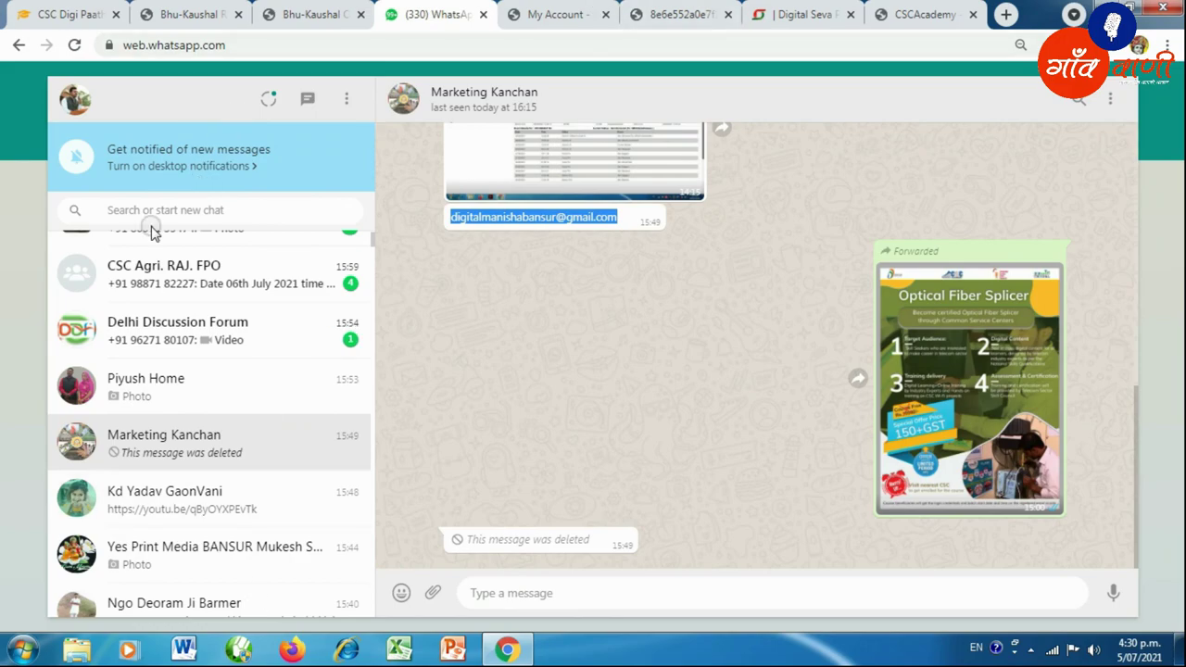
pyautogui.click(164, 379)
pyautogui.click(574, 464)
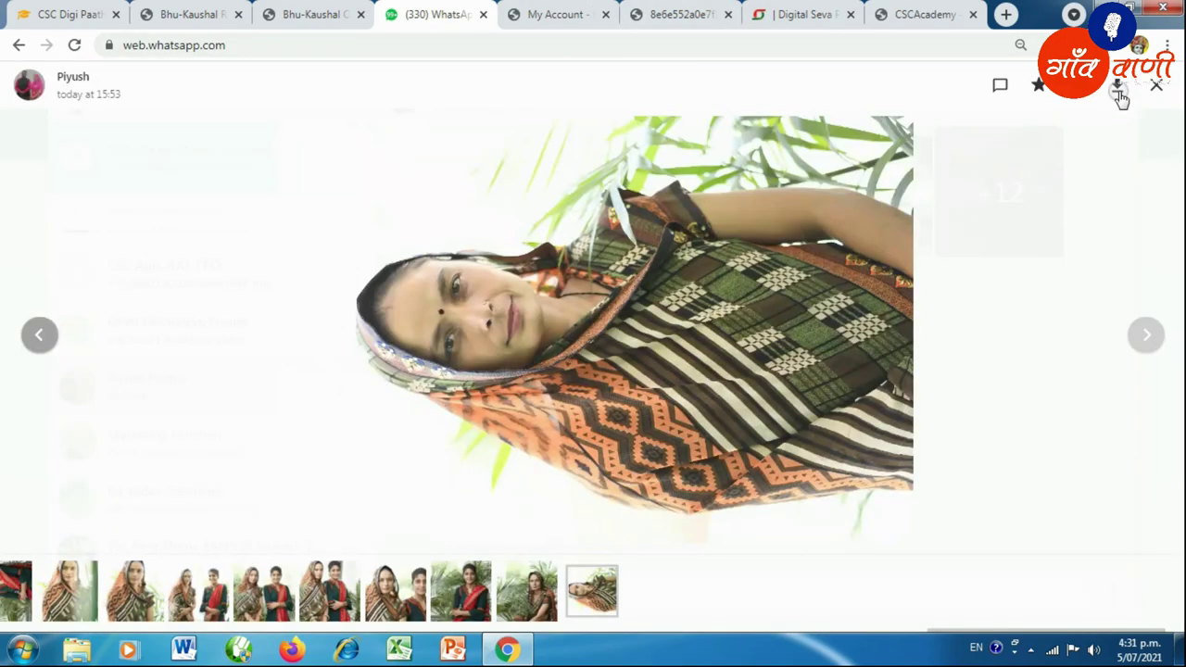
pyautogui.click(1118, 90)
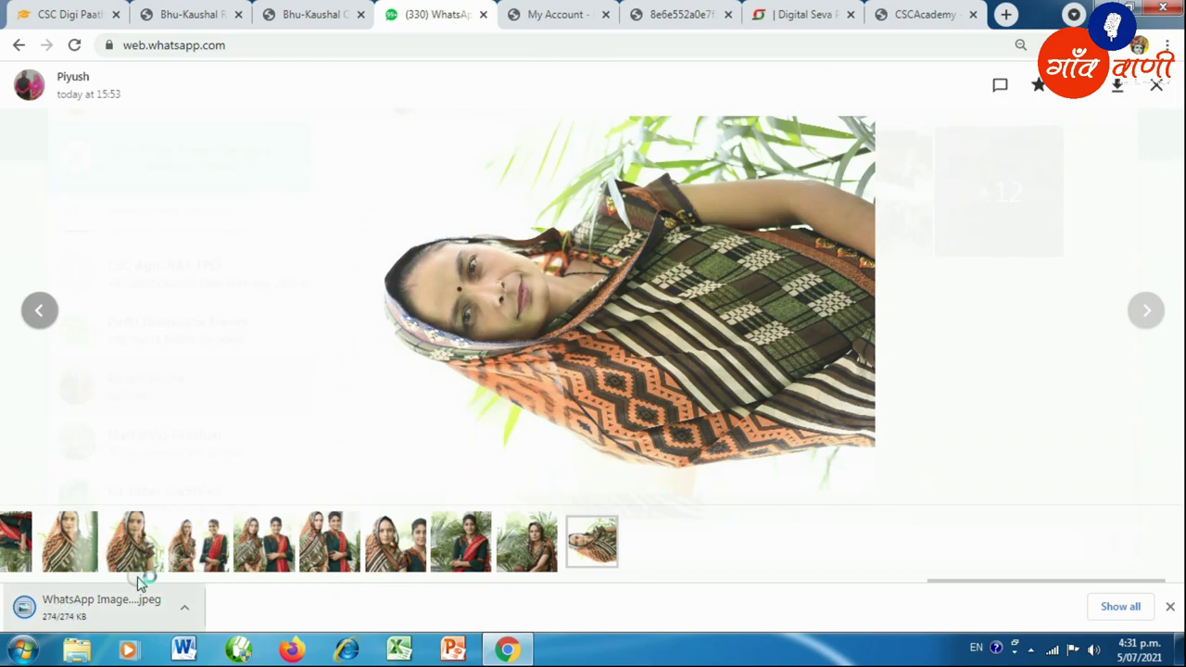
# Show the downloaded WhatsApp image in its folder and put it into the Pictures library.
pyautogui.rightClick(138, 579)
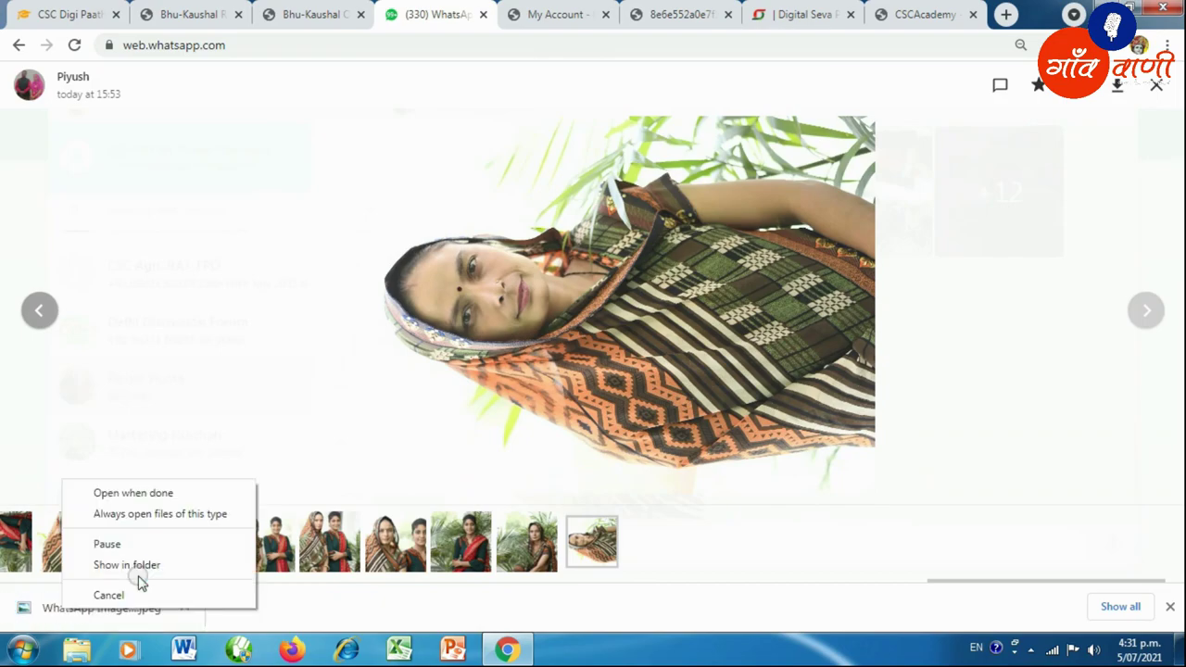
pyautogui.click(143, 572)
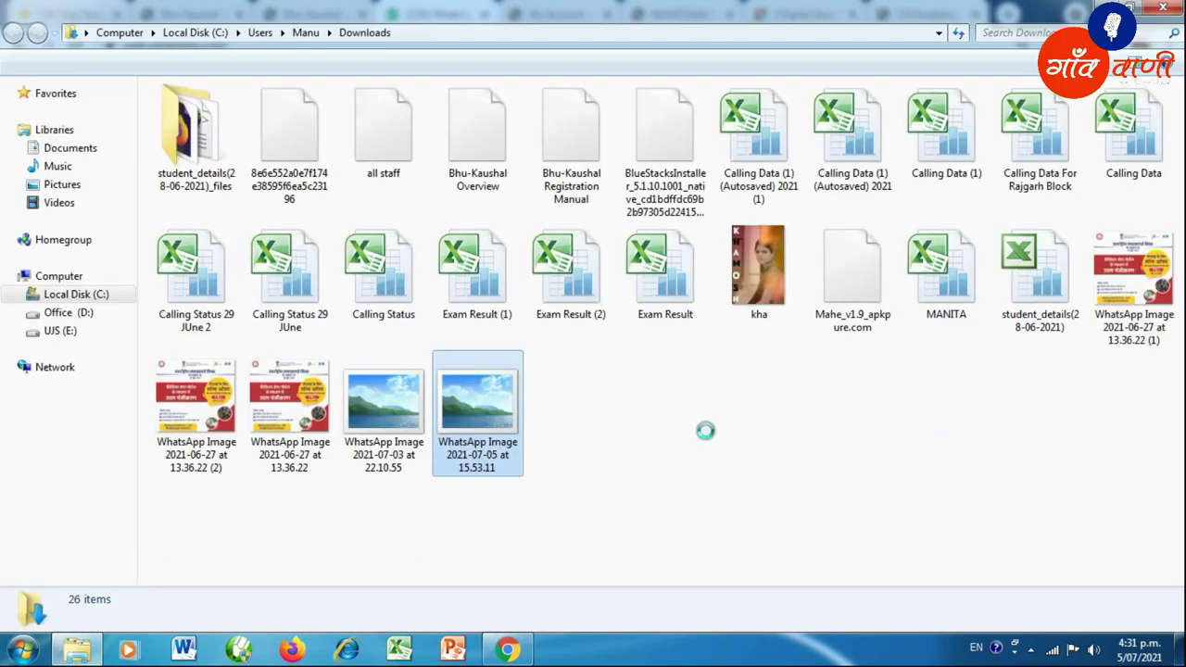
pyautogui.click(61, 185)
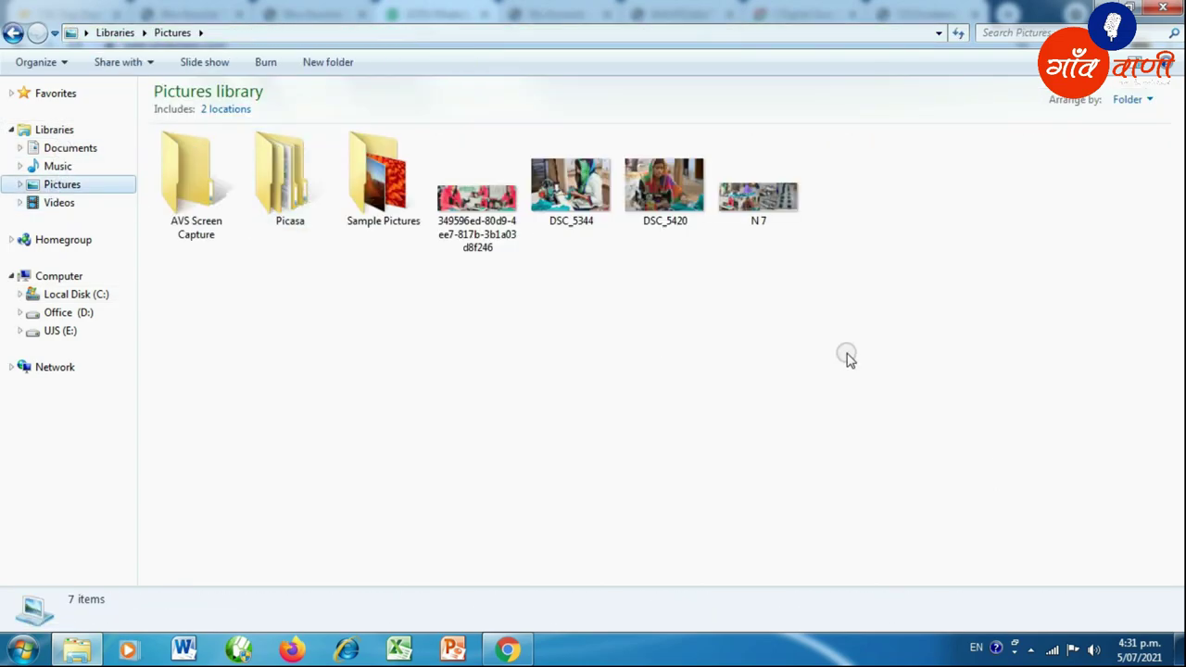
pyautogui.click(897, 228)
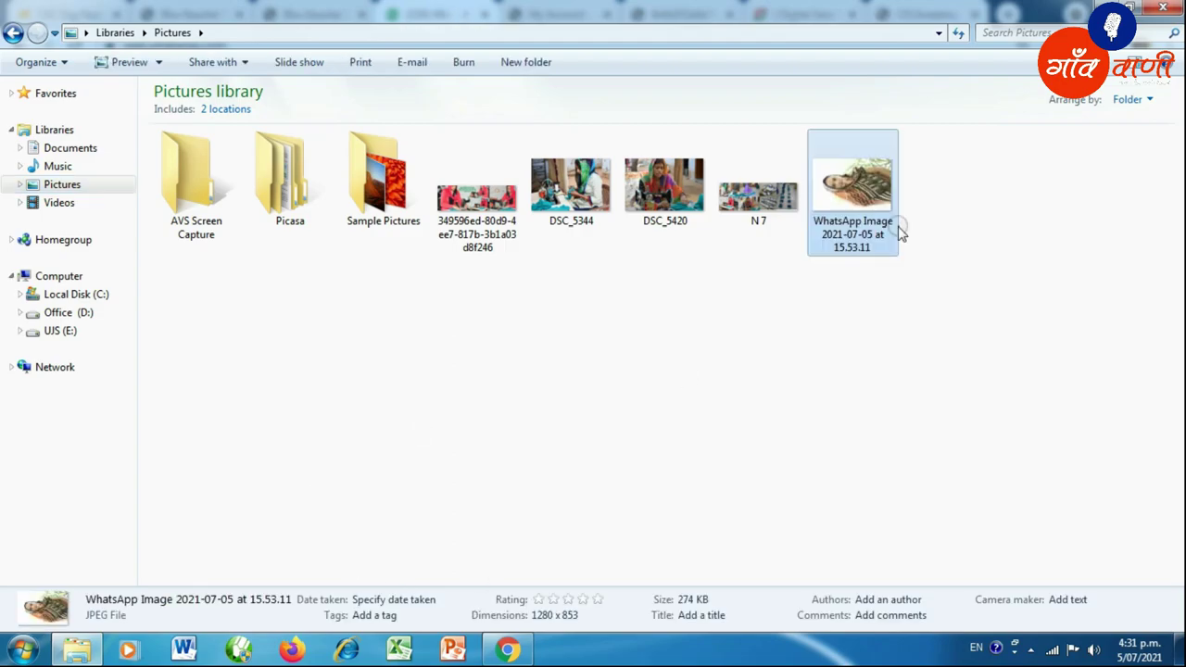
# Open the WhatsApp photo from the Pictures library for editing in Paint and close it without editing.
pyautogui.rightClick(876, 203)
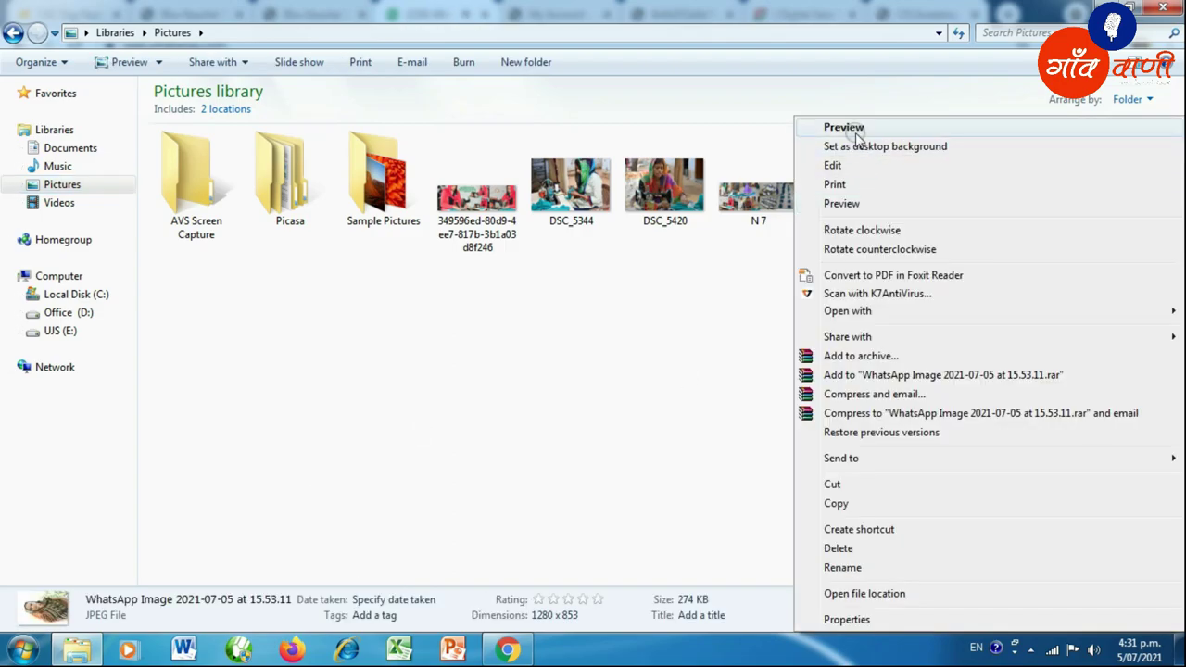
pyautogui.click(834, 165)
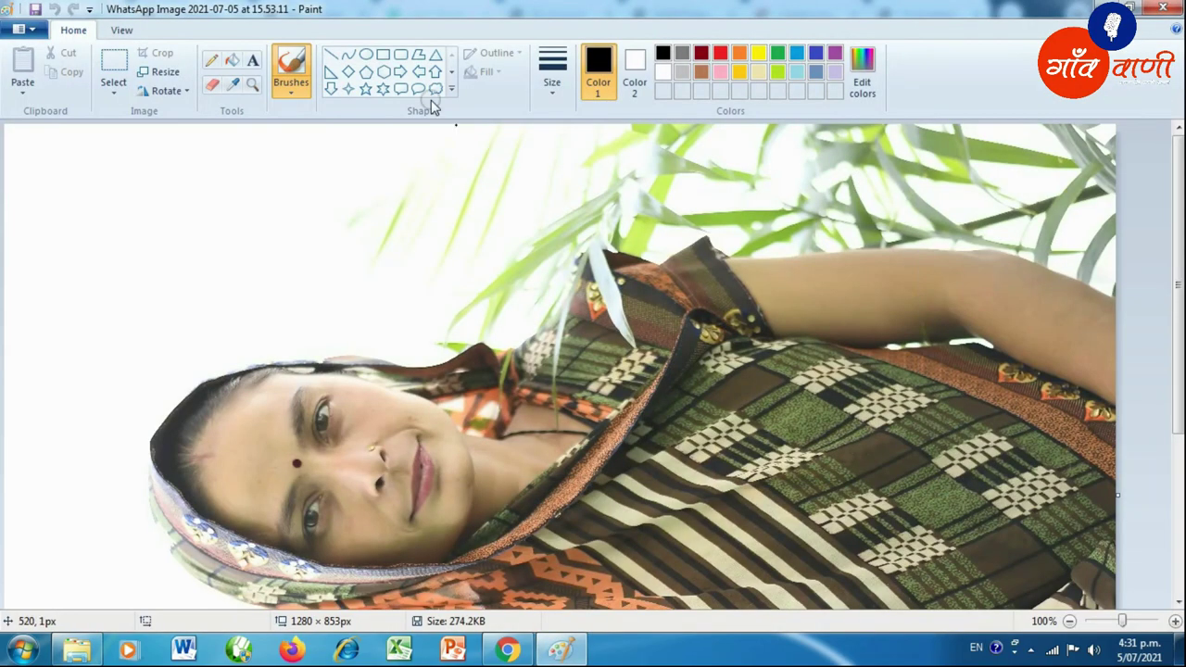
pyautogui.click(1164, 9)
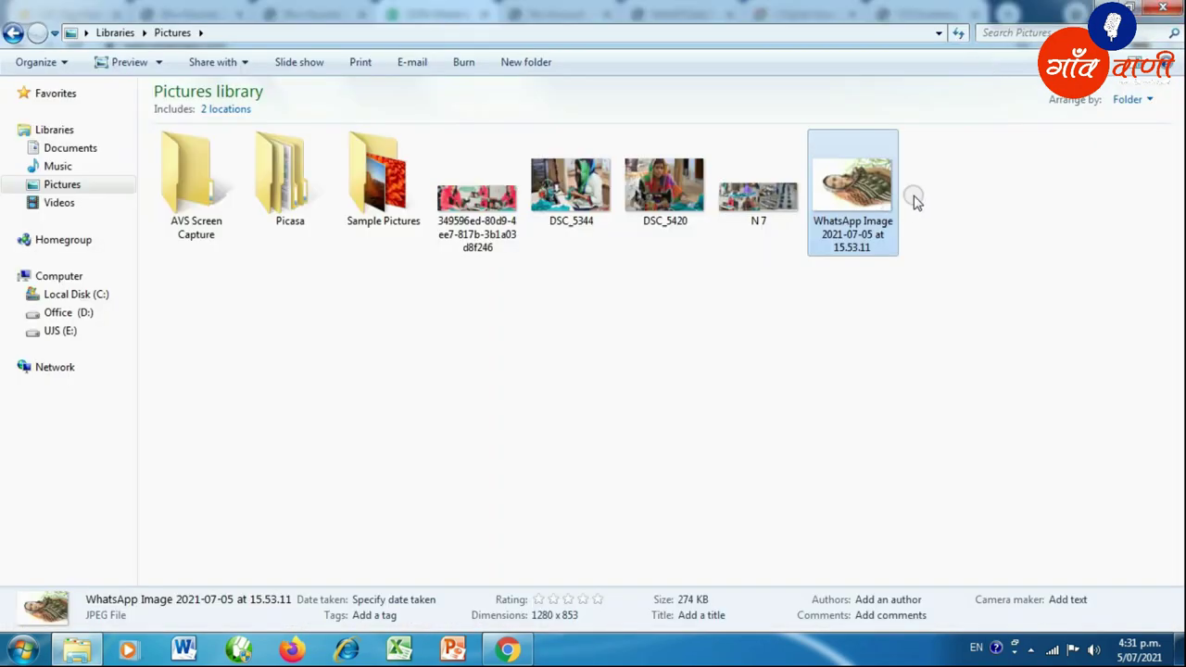
# Open the WhatsApp photo with Microsoft Office 2010, rotate it 90° clockwise so it stands upright, and save it on closing.
pyautogui.rightClick(881, 207)
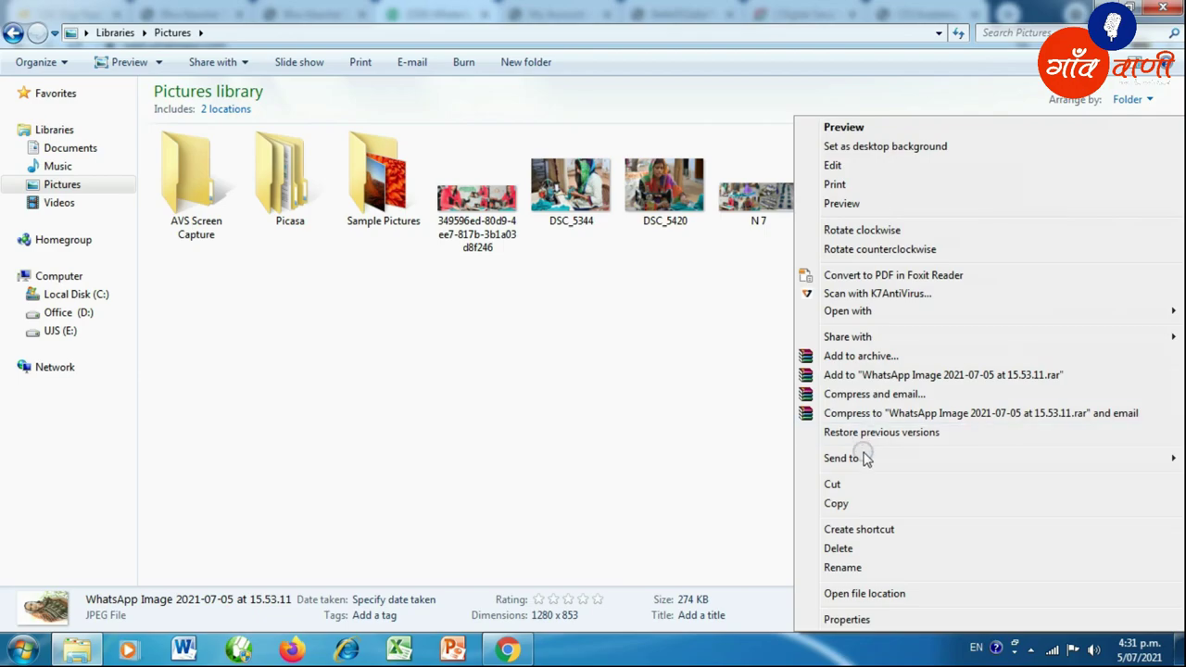
pyautogui.moveTo(878, 318)
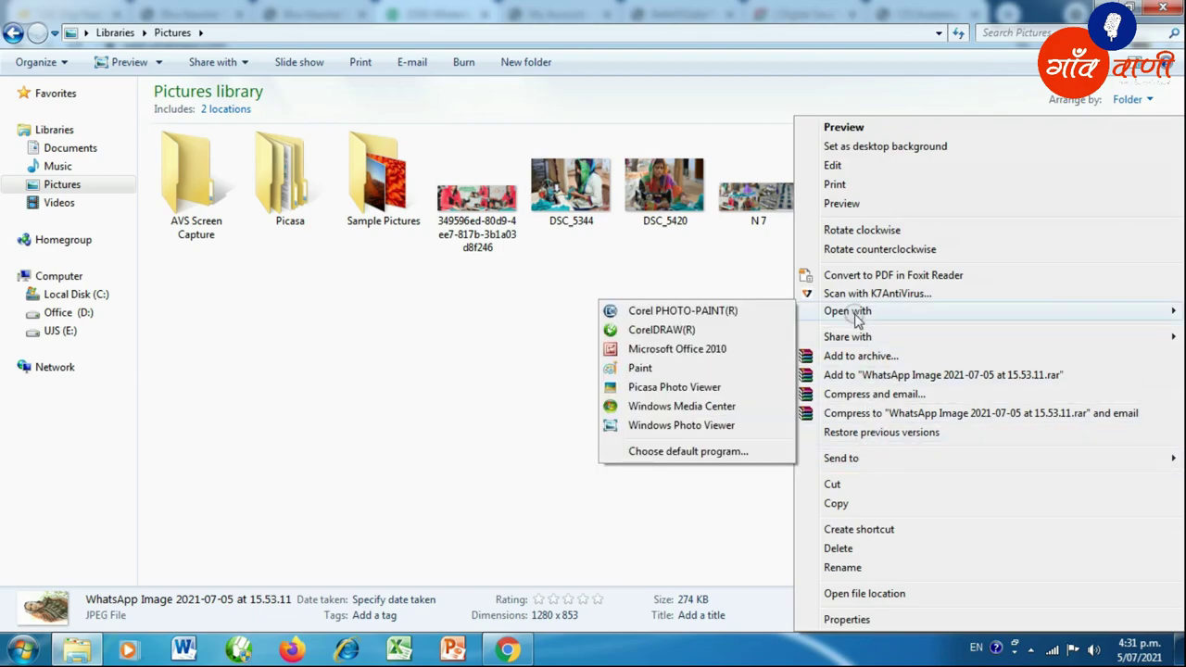
pyautogui.click(702, 349)
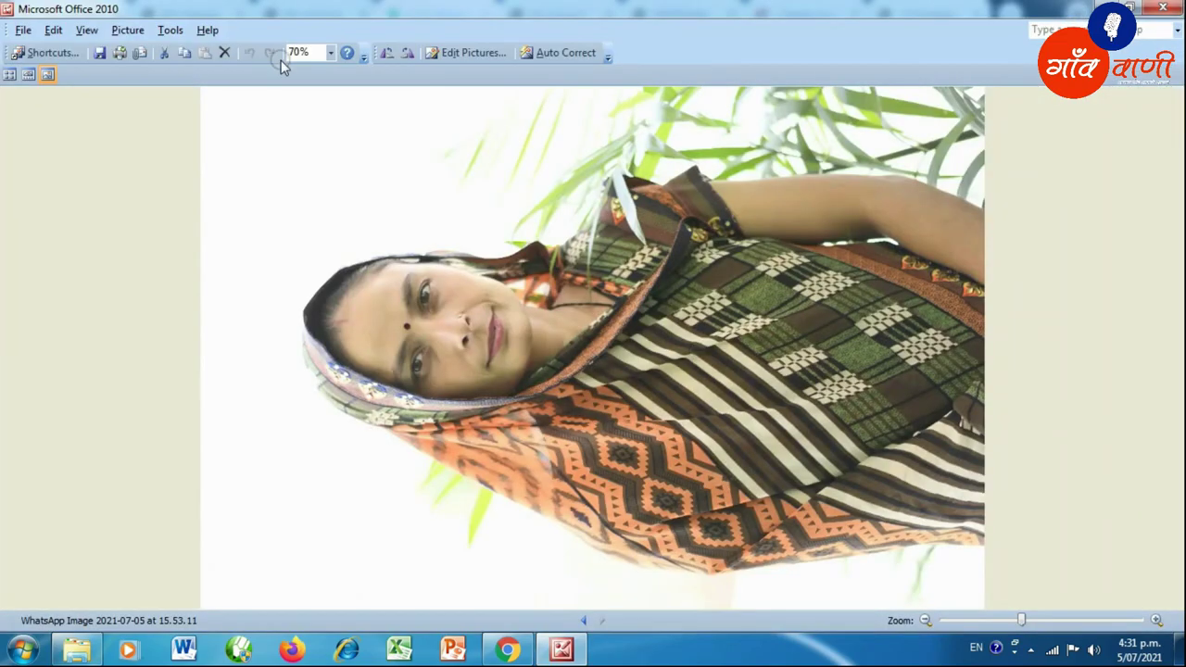
pyautogui.click(408, 55)
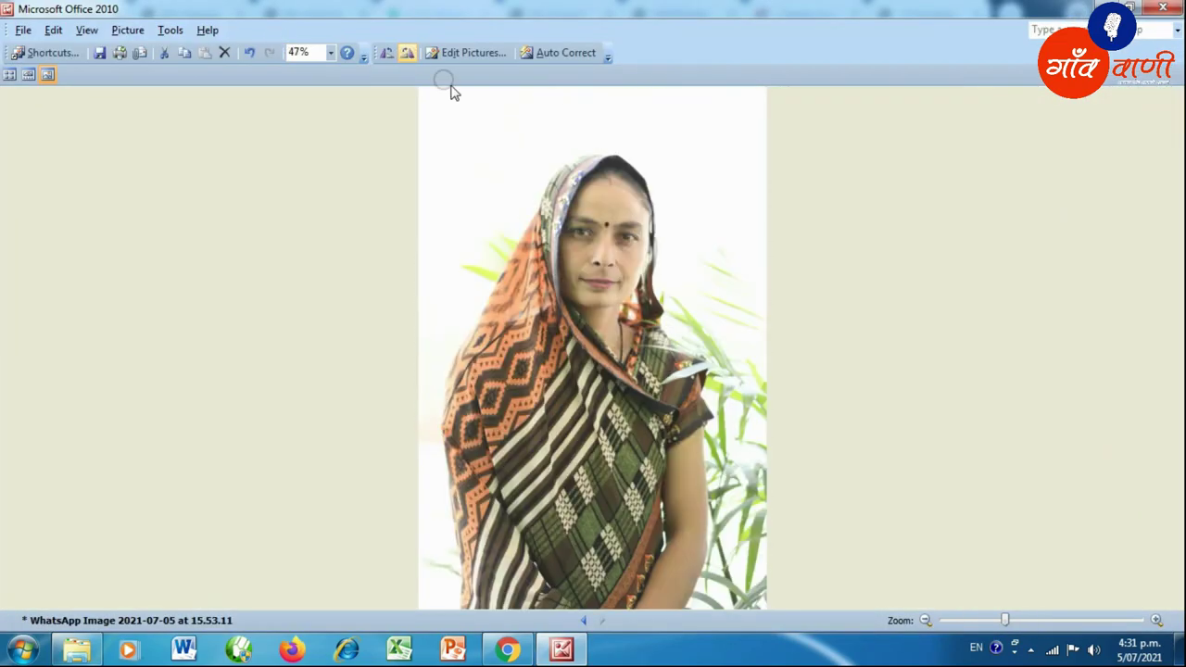
pyautogui.click(1163, 7)
pyautogui.click(505, 371)
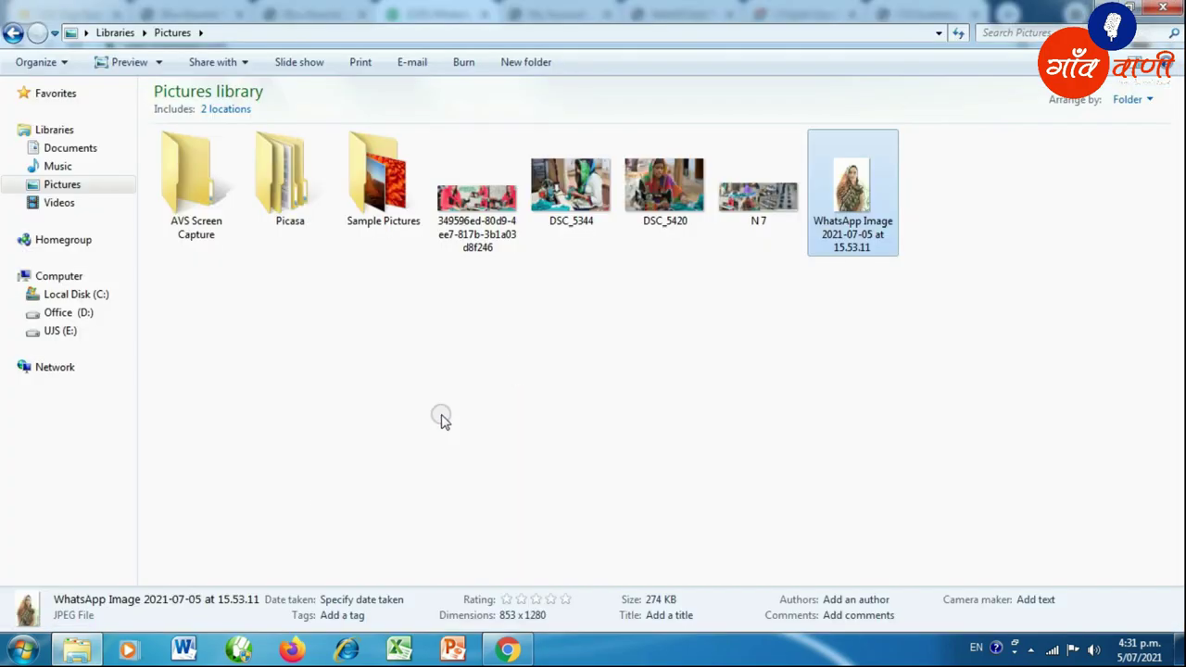
# Switch to Chrome and update the student's Digi Paathshala profile photo with WhatsApp Image 2021-07-05 at 15.53.11 from the Pictures library.
pyautogui.click(508, 651)
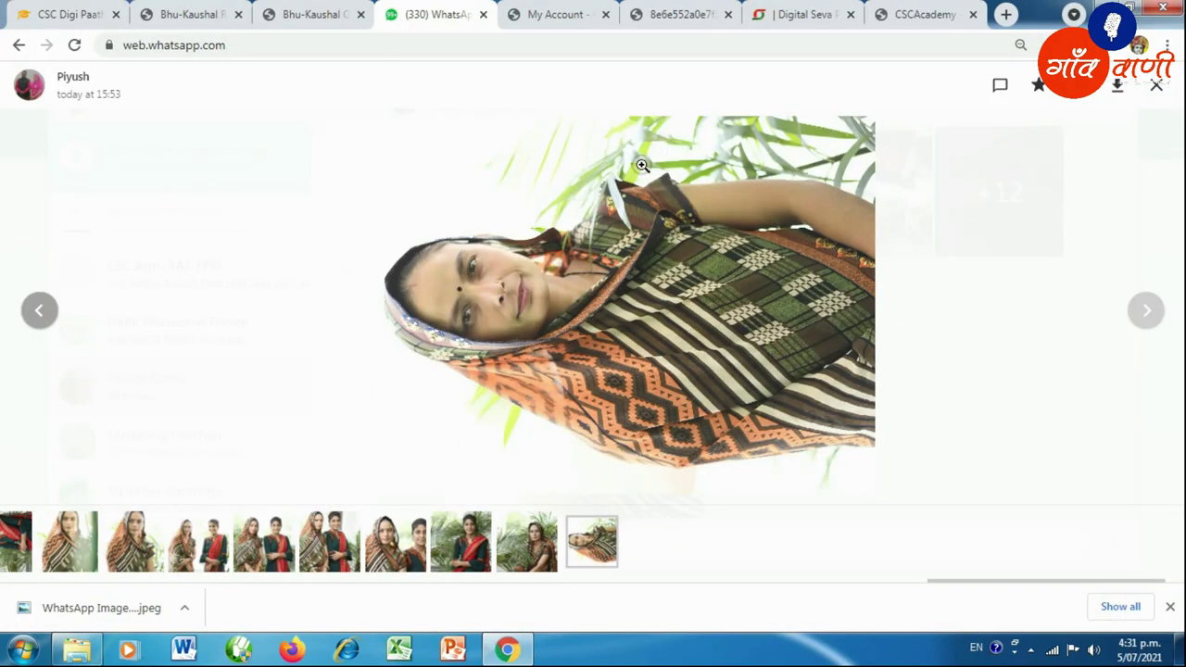
pyautogui.press('Escape')
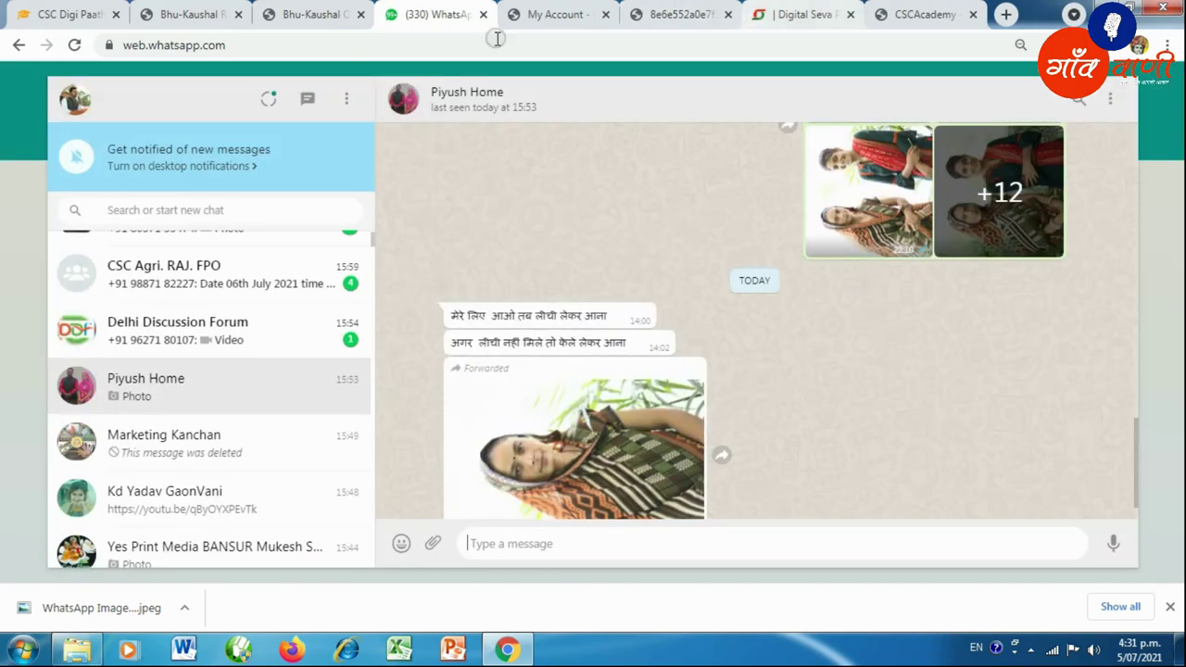
pyautogui.click(805, 14)
pyautogui.click(554, 14)
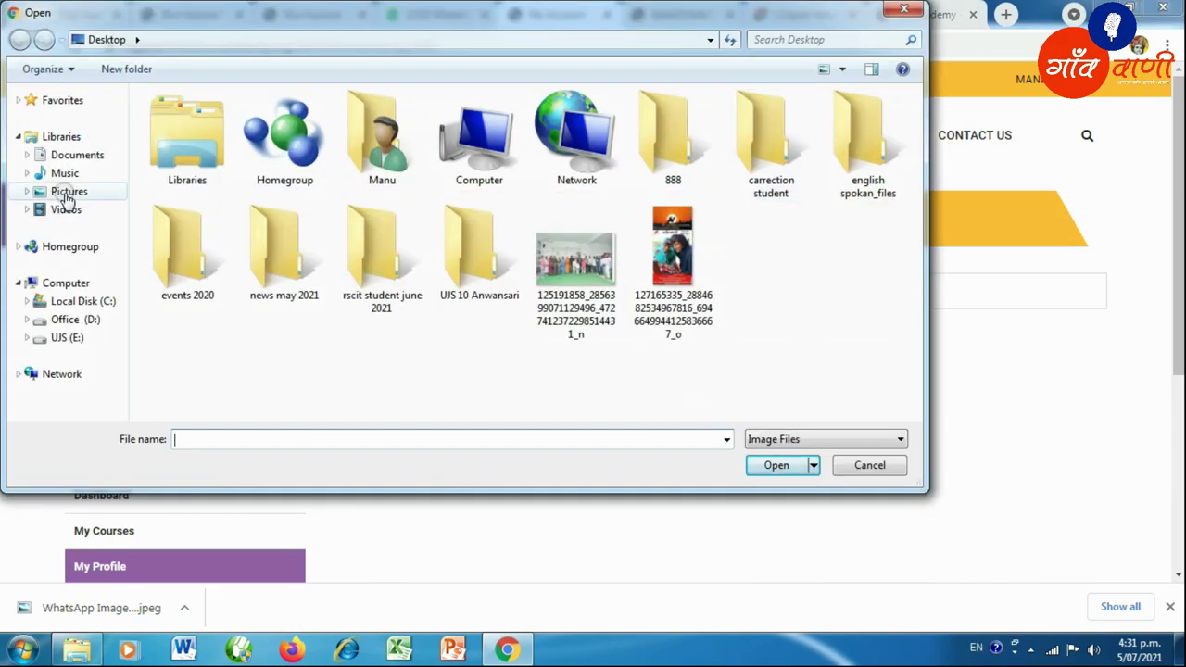
pyautogui.click(67, 195)
pyautogui.click(869, 204)
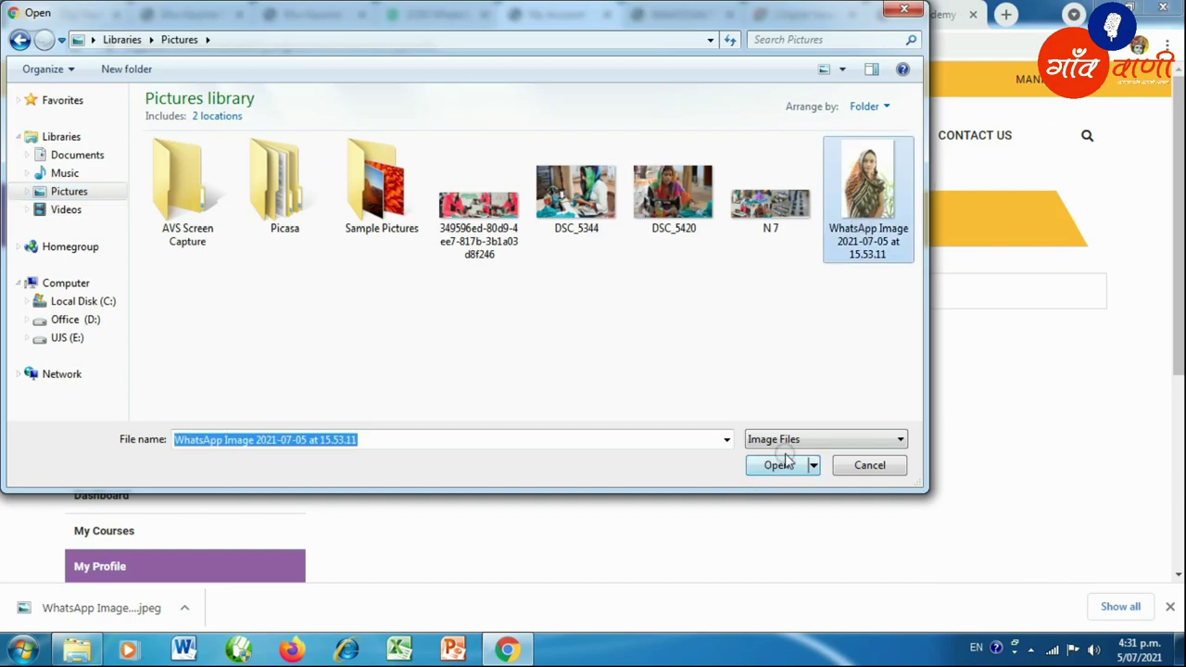
pyautogui.click(778, 464)
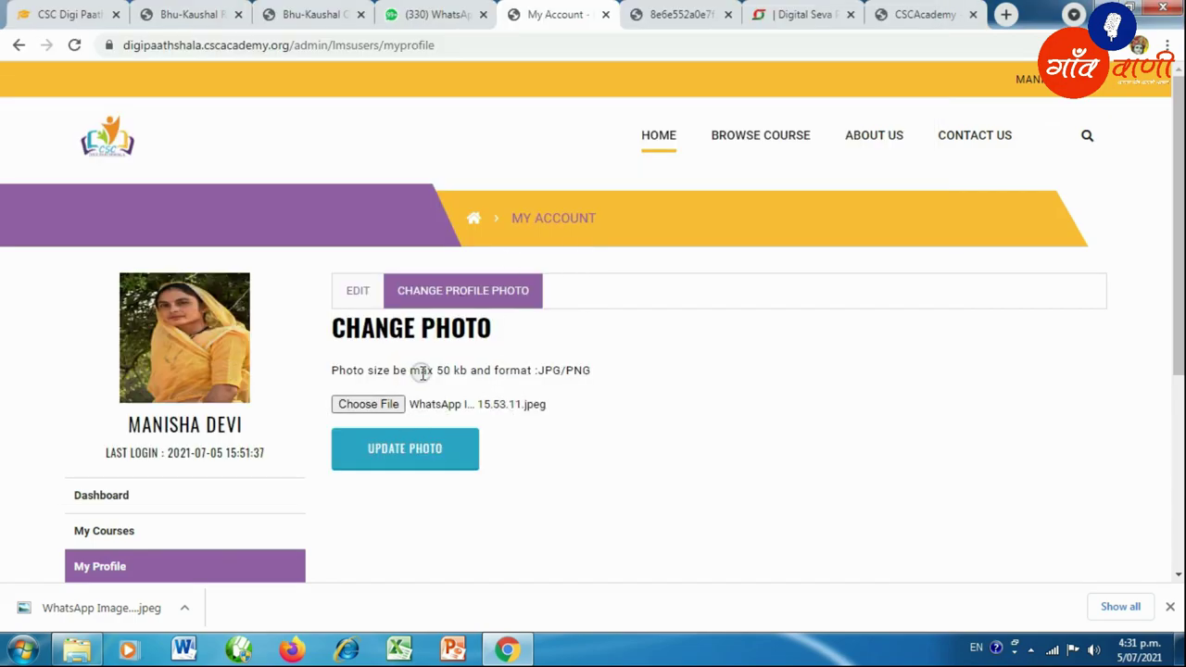
pyautogui.click(398, 456)
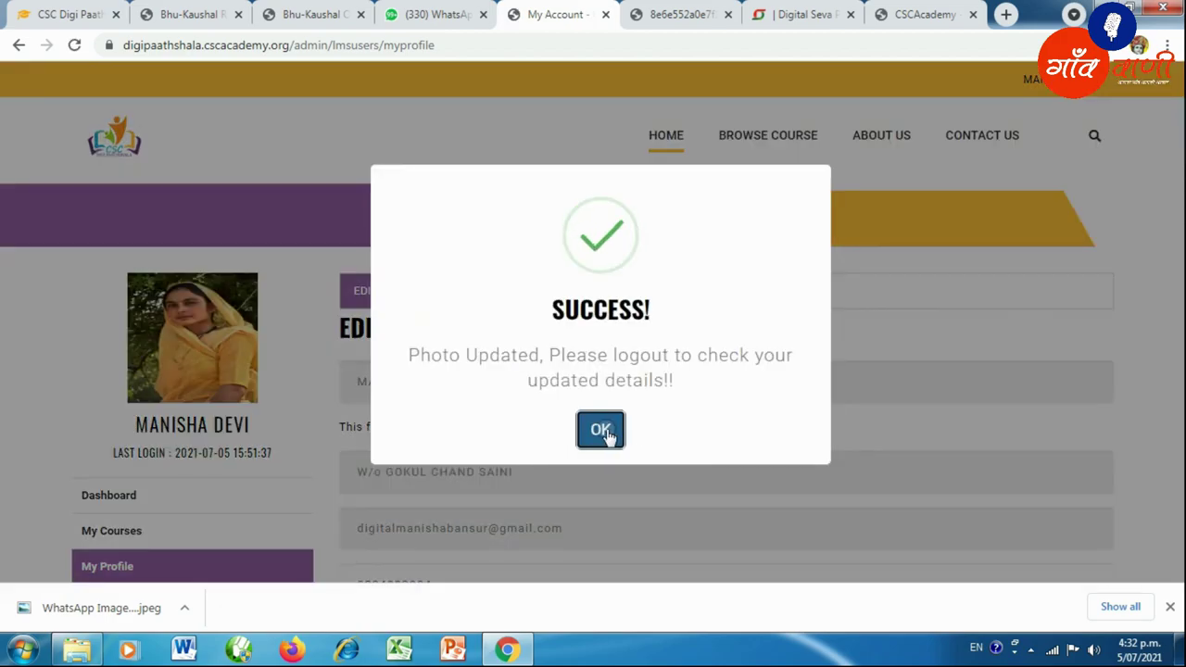
pyautogui.click(600, 431)
# Open the student dashboard and review its course counts, profile card, course list and announcements.
pyautogui.scroll(-4, 423, 375)
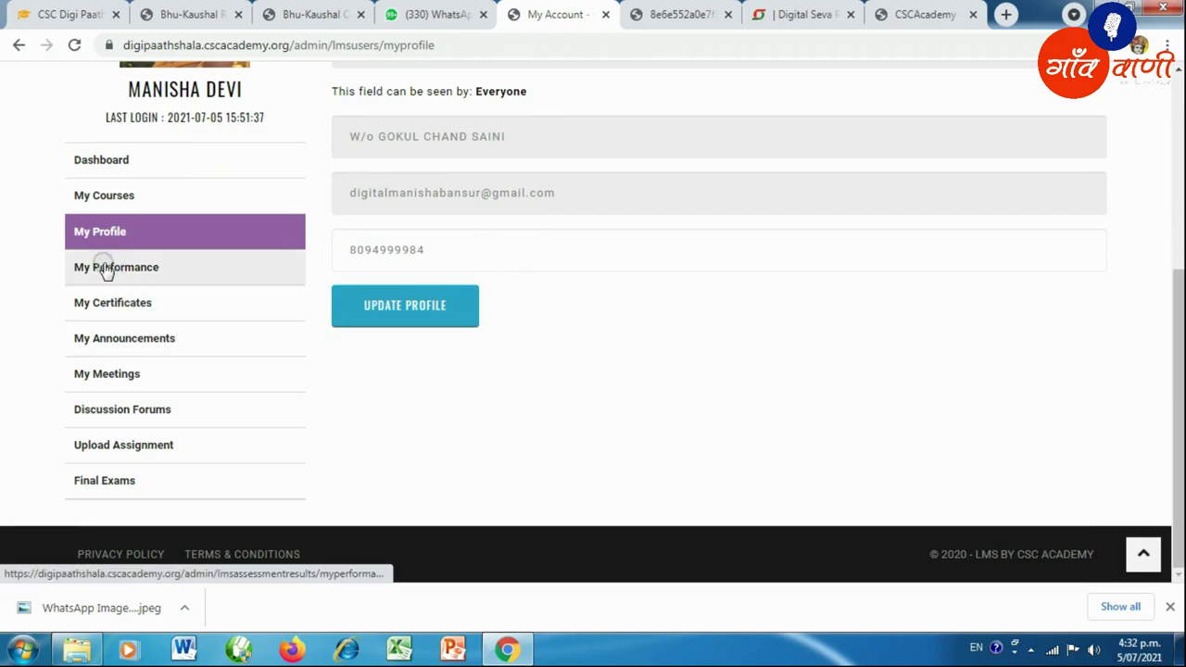
pyautogui.click(107, 173)
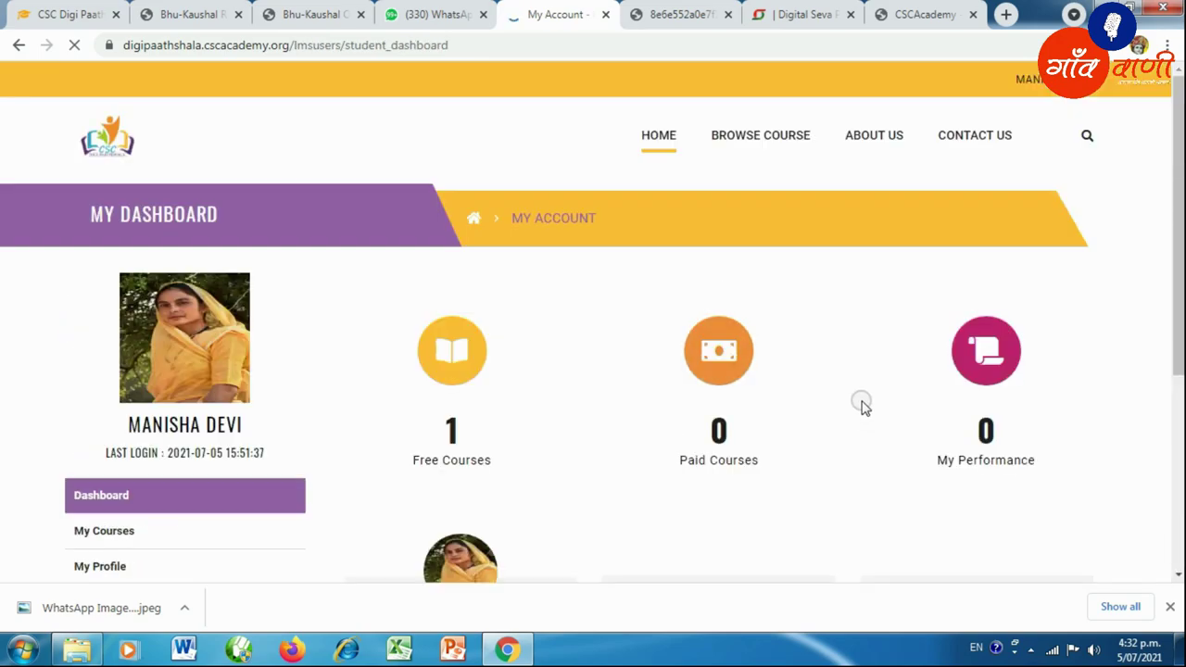
pyautogui.scroll(-2, 719, 401)
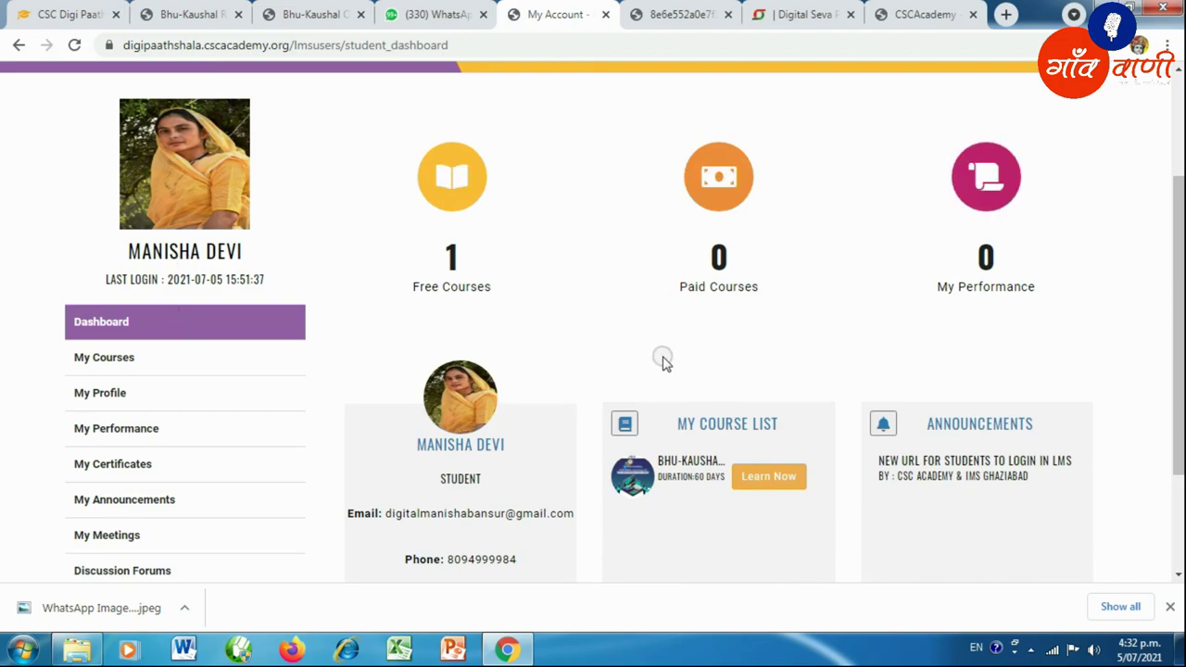
pyautogui.scroll(2, 519, 231)
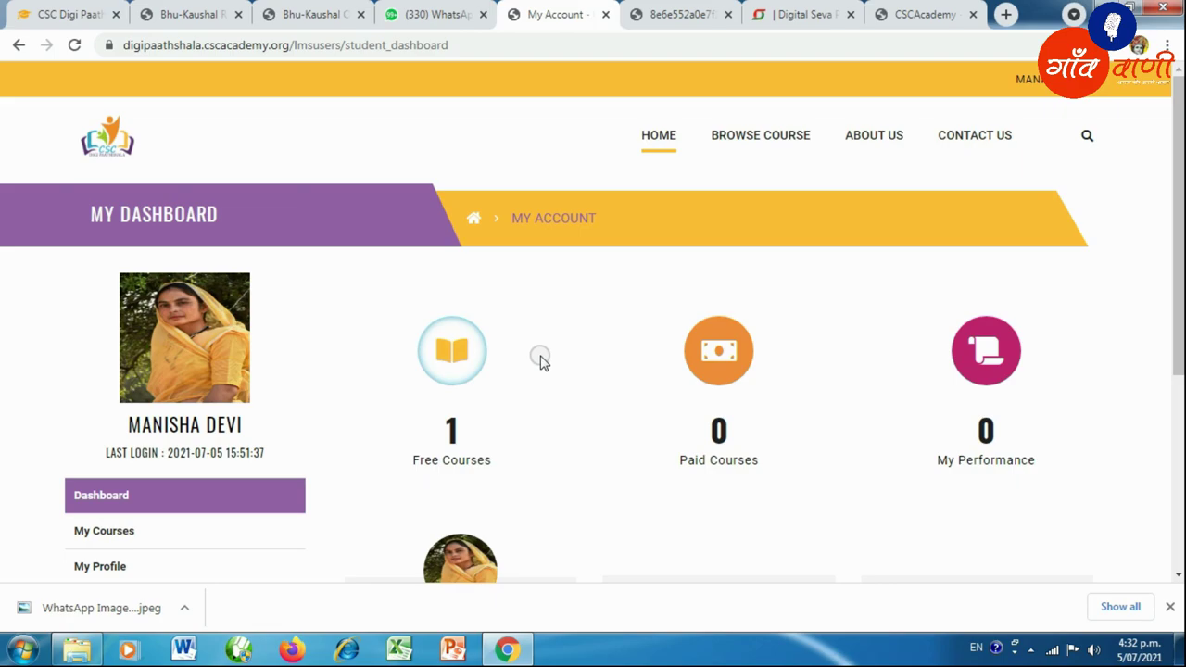
# Review the Fundamentals of GIS program overview PDF up to its first page, and view the Bhu Kaushal student registration form.
pyautogui.click(681, 13)
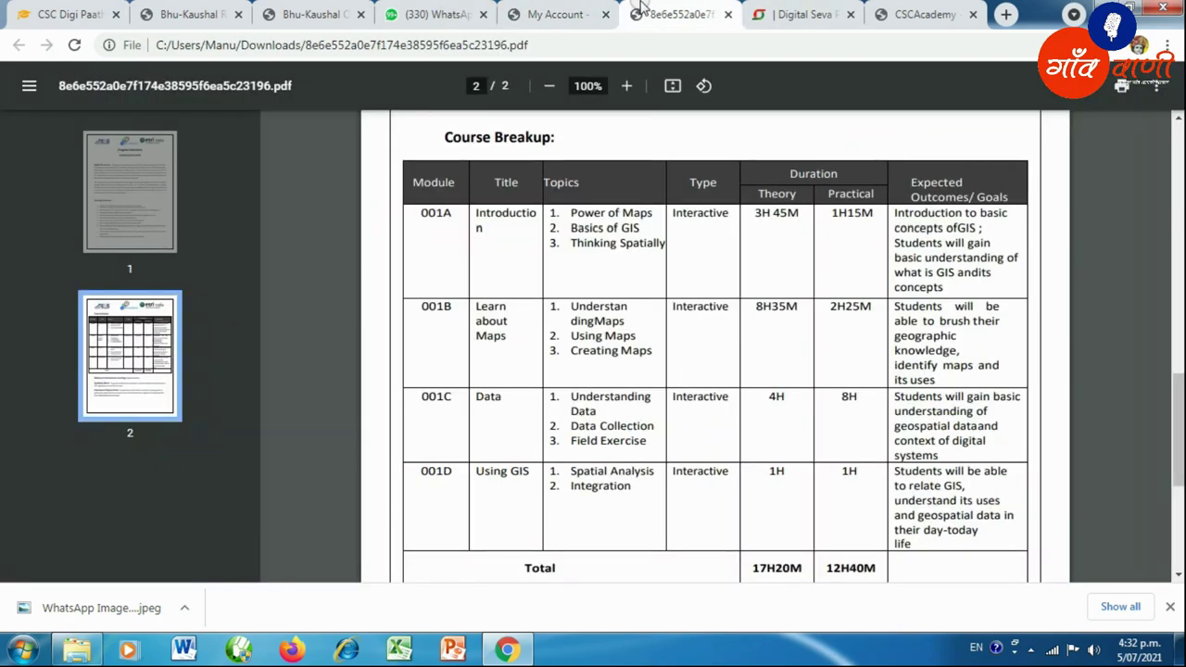
pyautogui.scroll(5, 706, 259)
pyautogui.scroll(5, 706, 265)
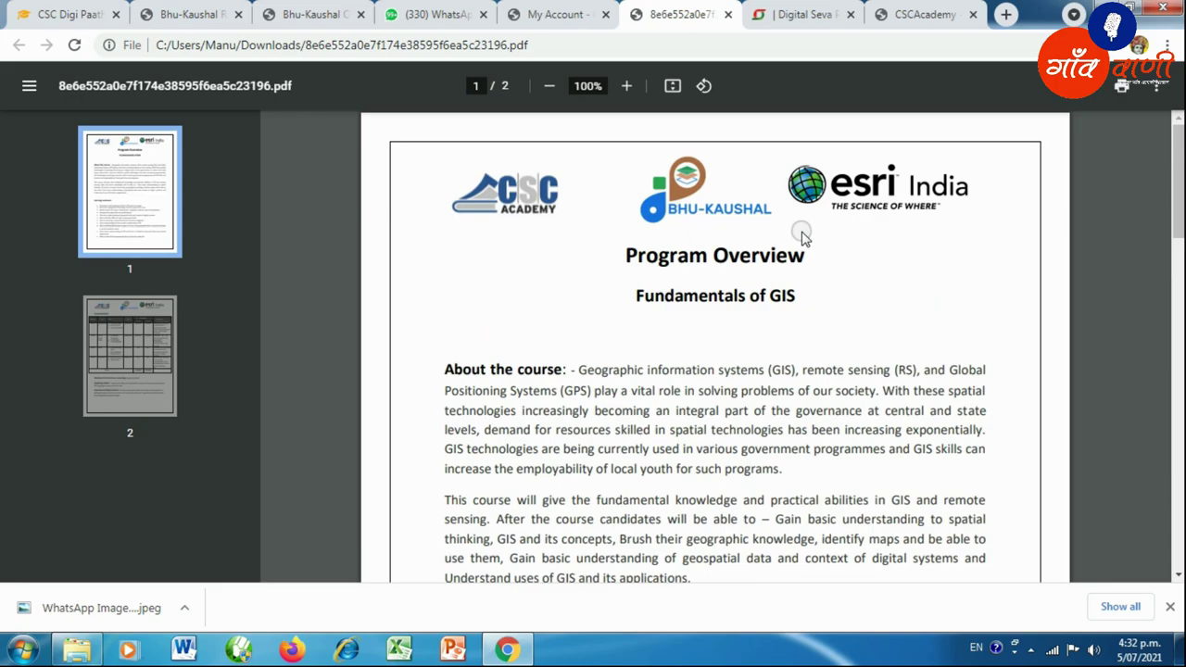
pyautogui.click(941, 13)
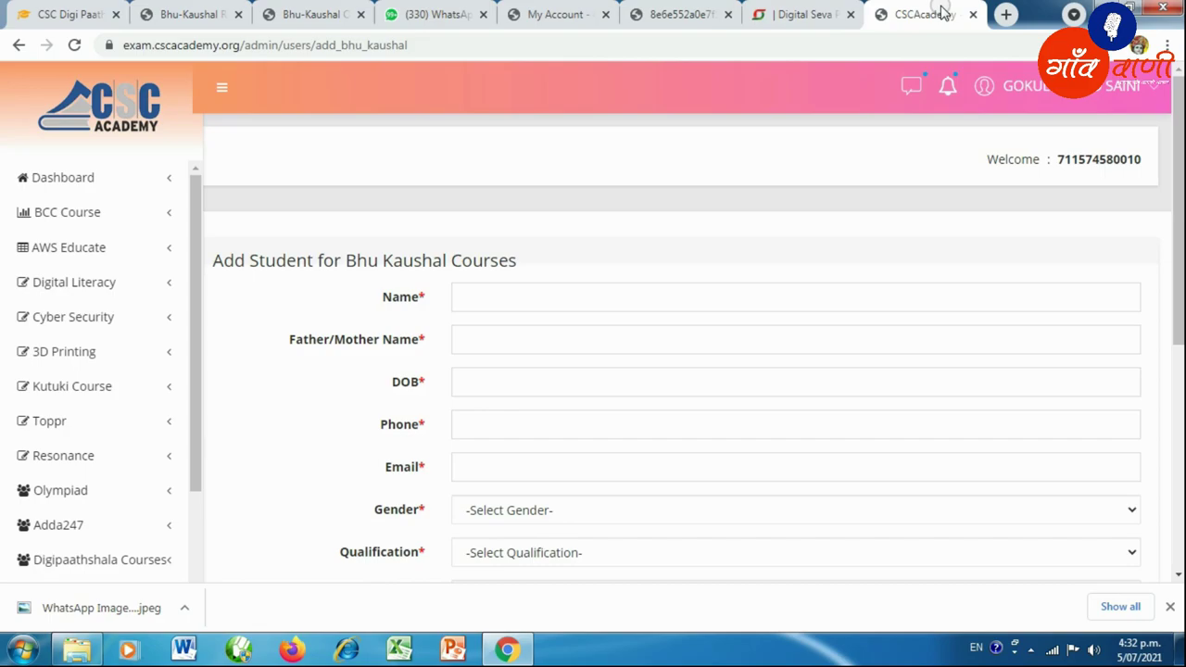
# Return to the student's Digi Paathshala account, browse the course catalogue and open the Bhu-Kaushal | Fundamentals of GIS course.
pyautogui.click(547, 14)
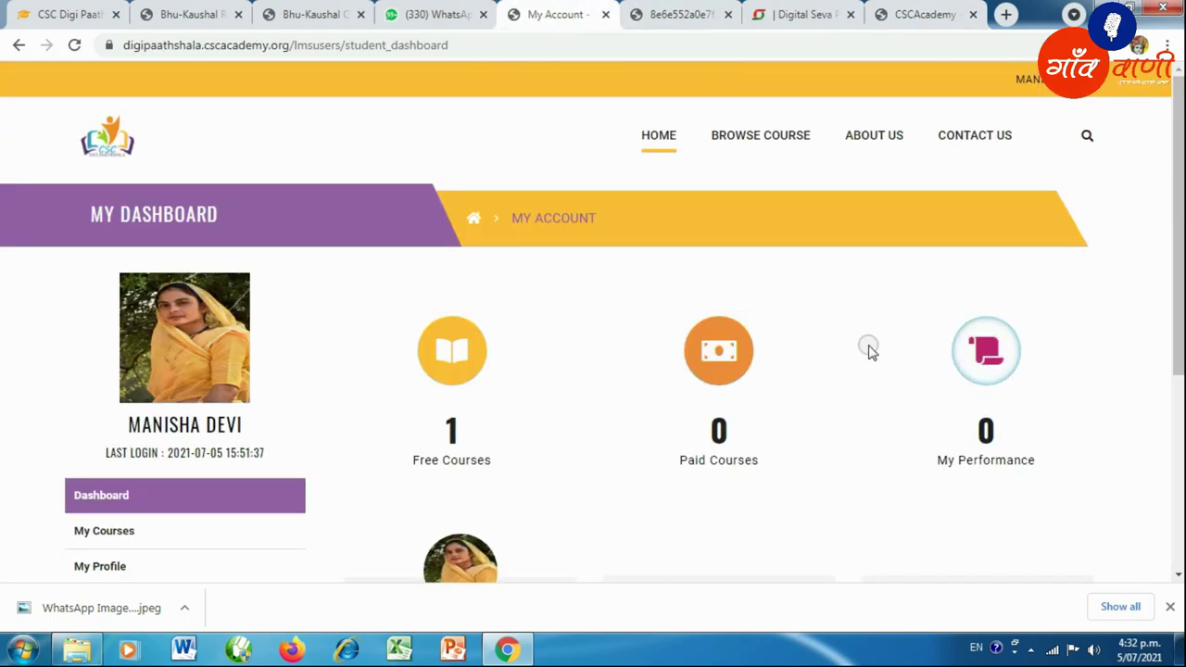
pyautogui.click(746, 143)
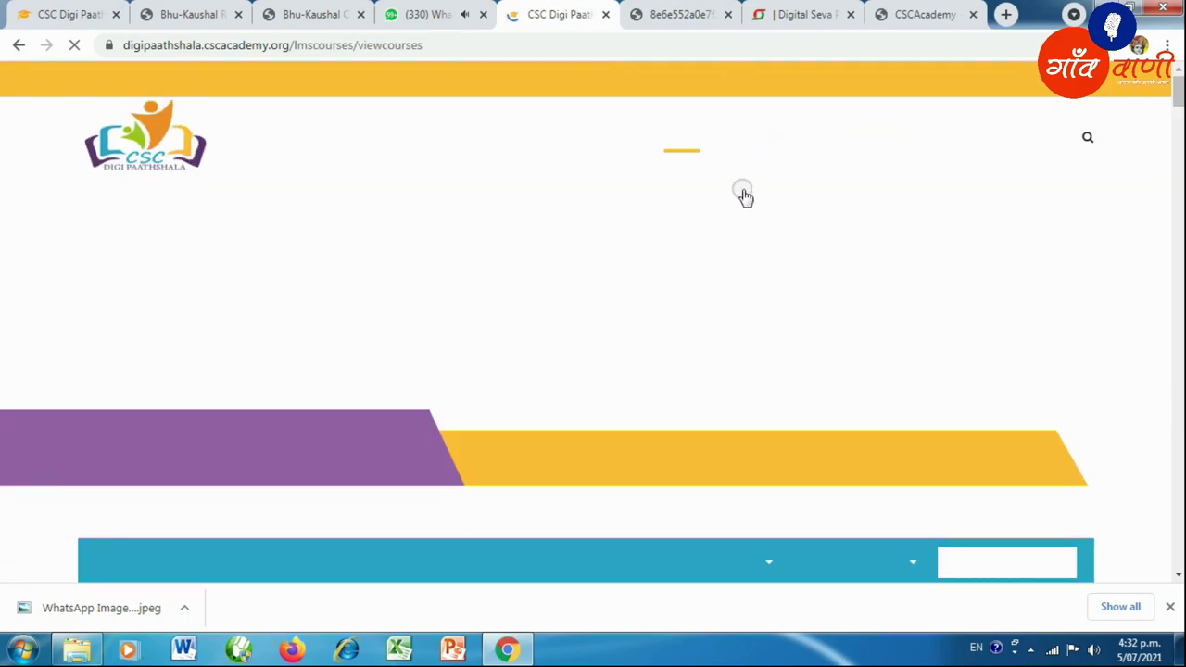
pyautogui.scroll(-4, 694, 371)
pyautogui.scroll(-5, 698, 358)
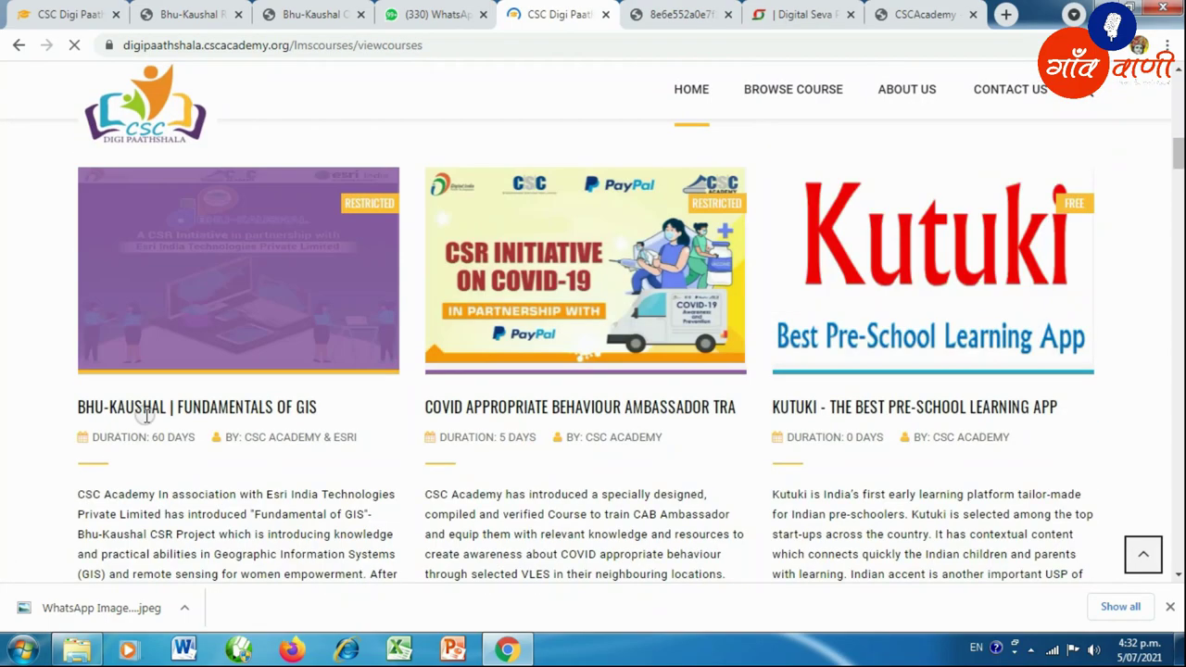
pyautogui.click(217, 261)
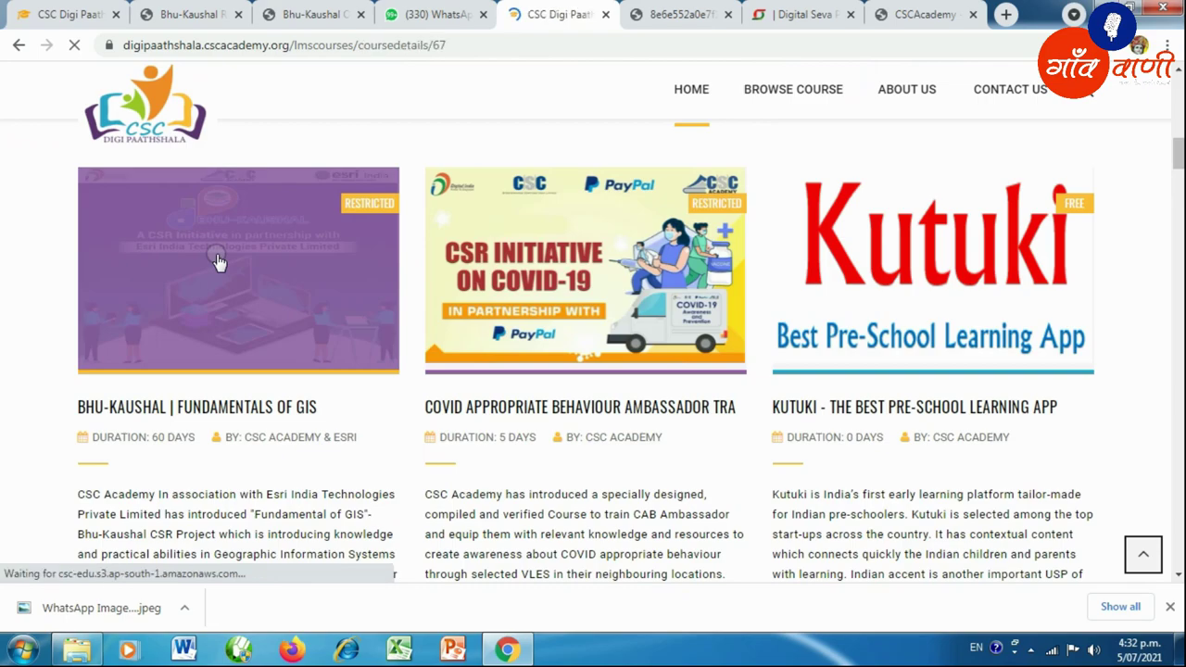
# Expand Unit 1, Unit 2, Unit 3 and Unit 4 in the course's topic list to examine their lessons.
pyautogui.scroll(-10, 593, 367)
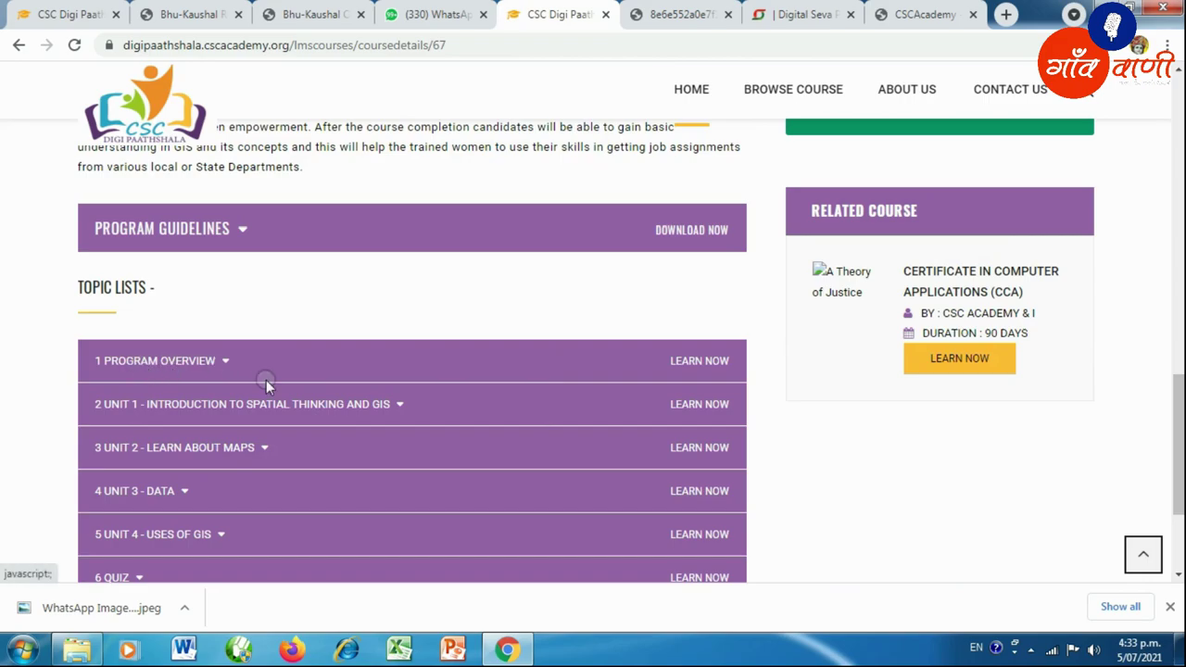
pyautogui.scroll(-3, 125, 236)
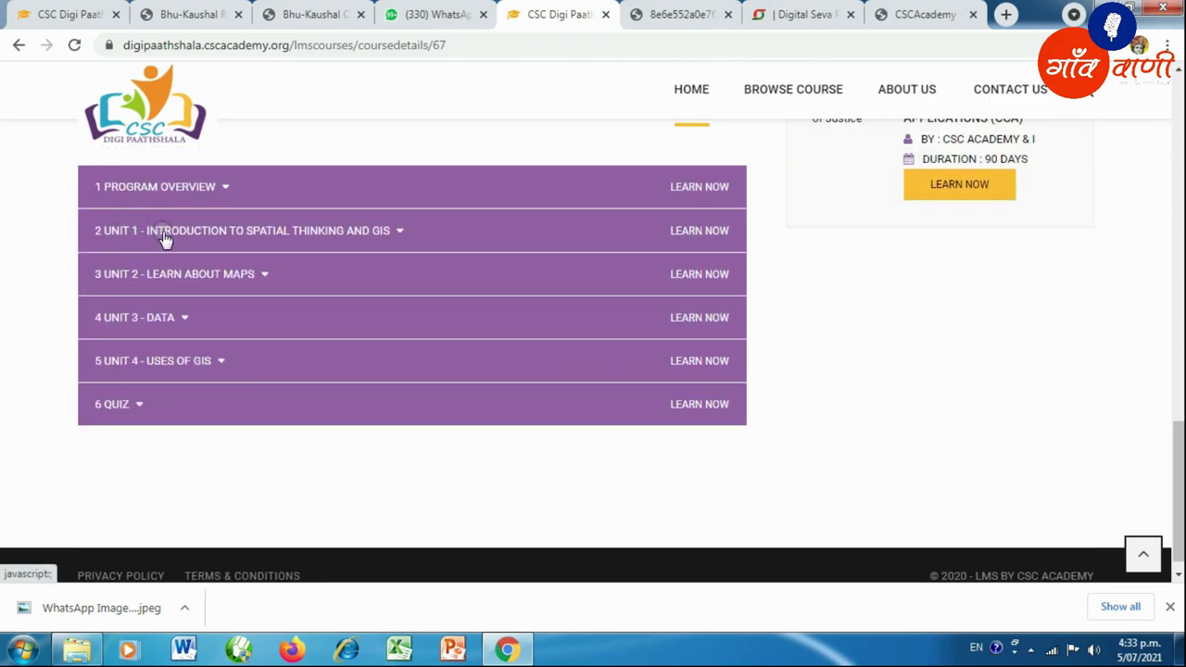
pyautogui.click(163, 237)
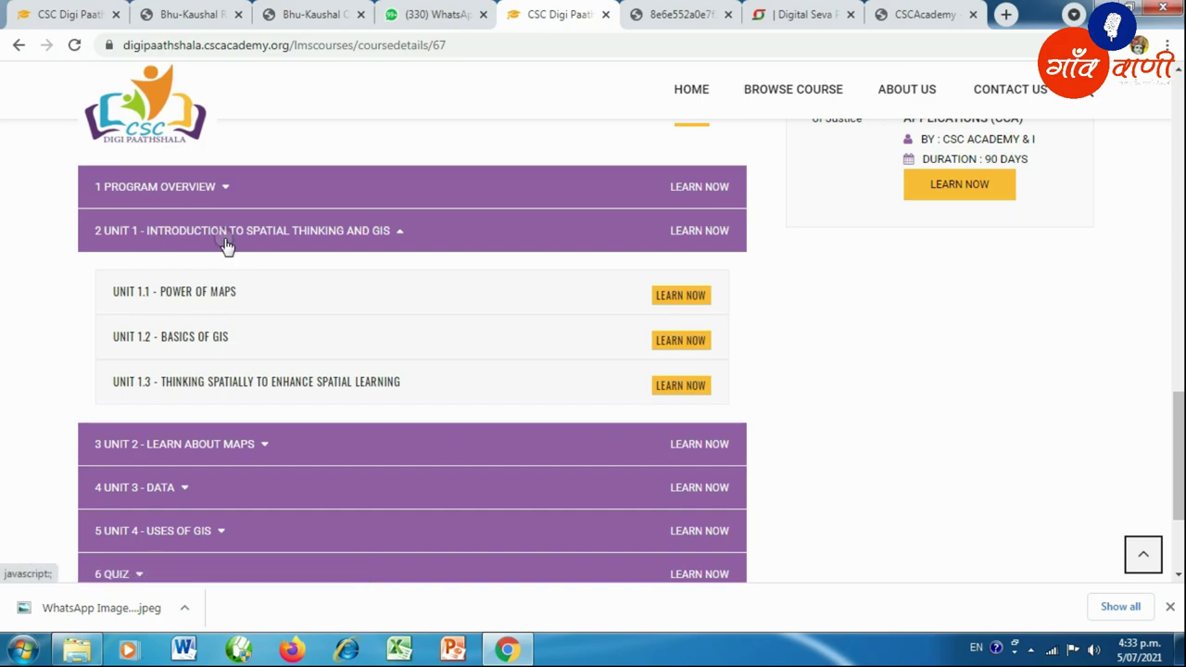
pyautogui.scroll(-2, 243, 269)
pyautogui.click(204, 283)
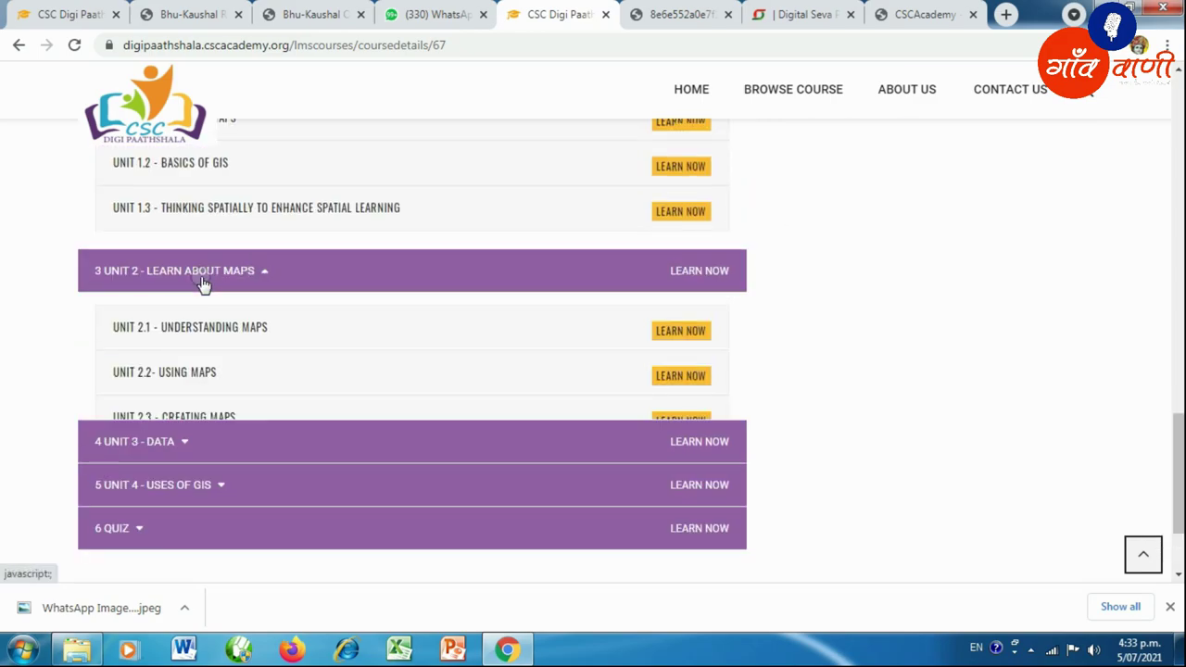
pyautogui.scroll(-2, 204, 284)
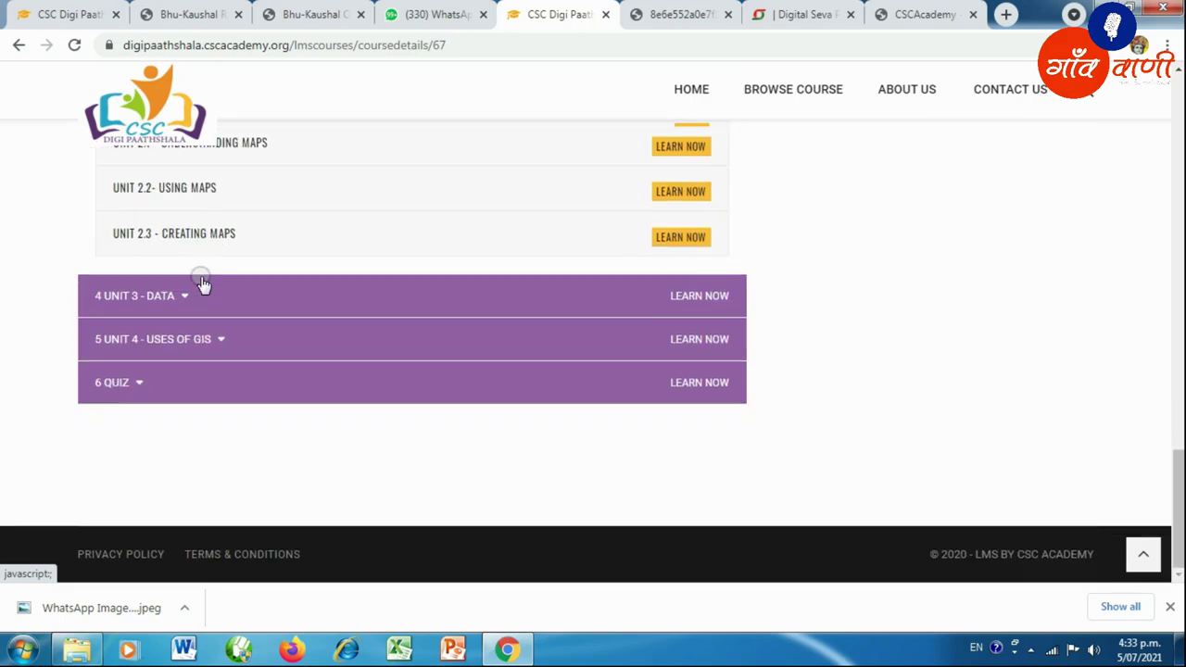
pyautogui.click(151, 303)
pyautogui.scroll(-1, 148, 301)
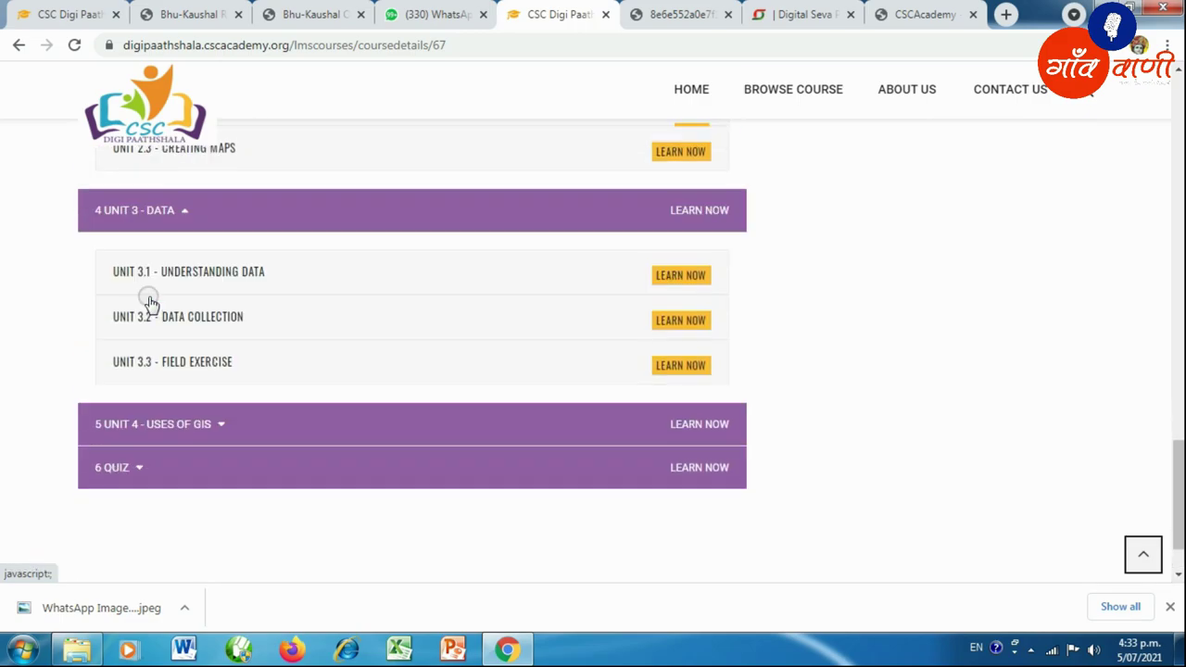
pyautogui.scroll(-1, 327, 329)
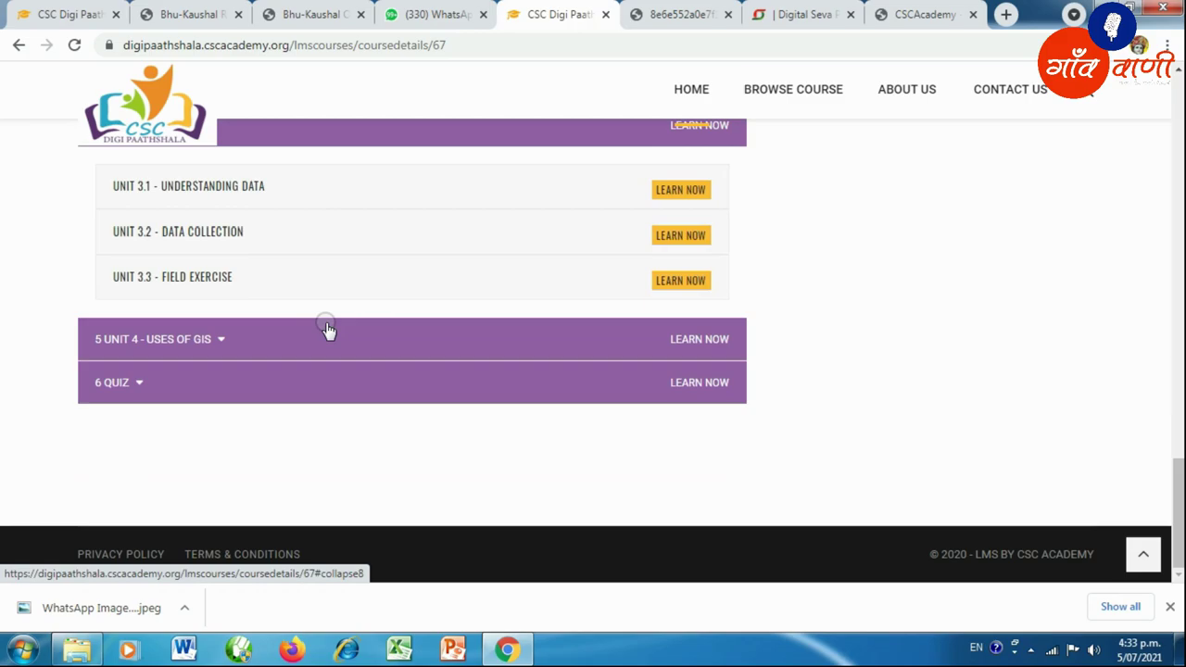
pyautogui.click(167, 345)
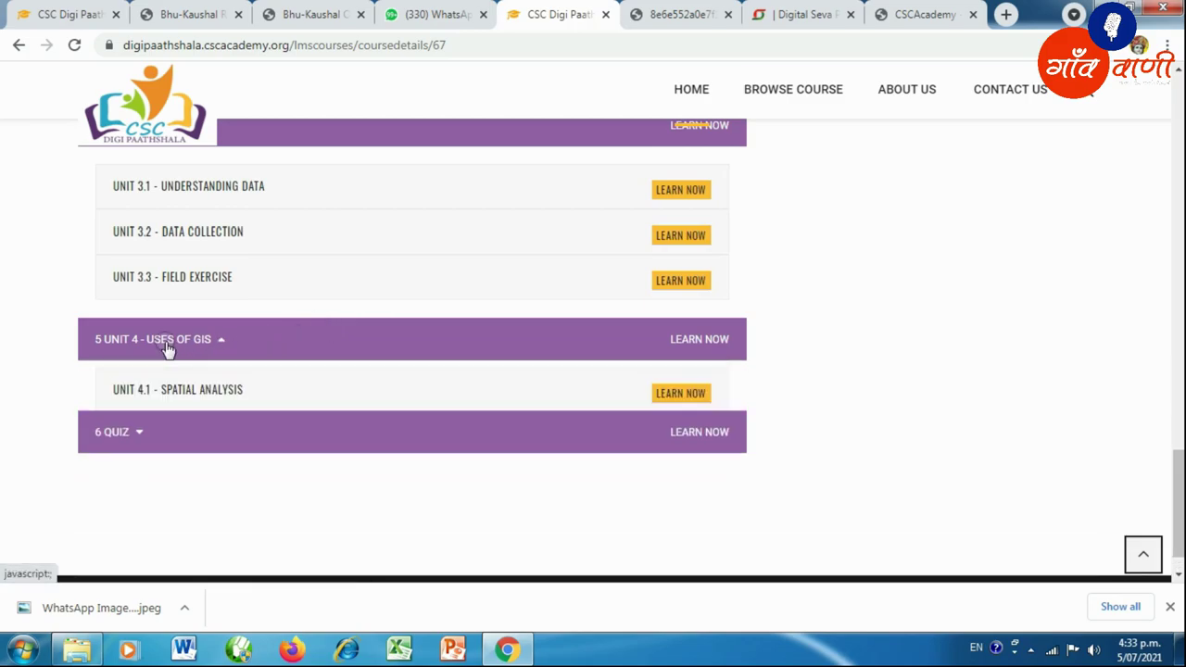